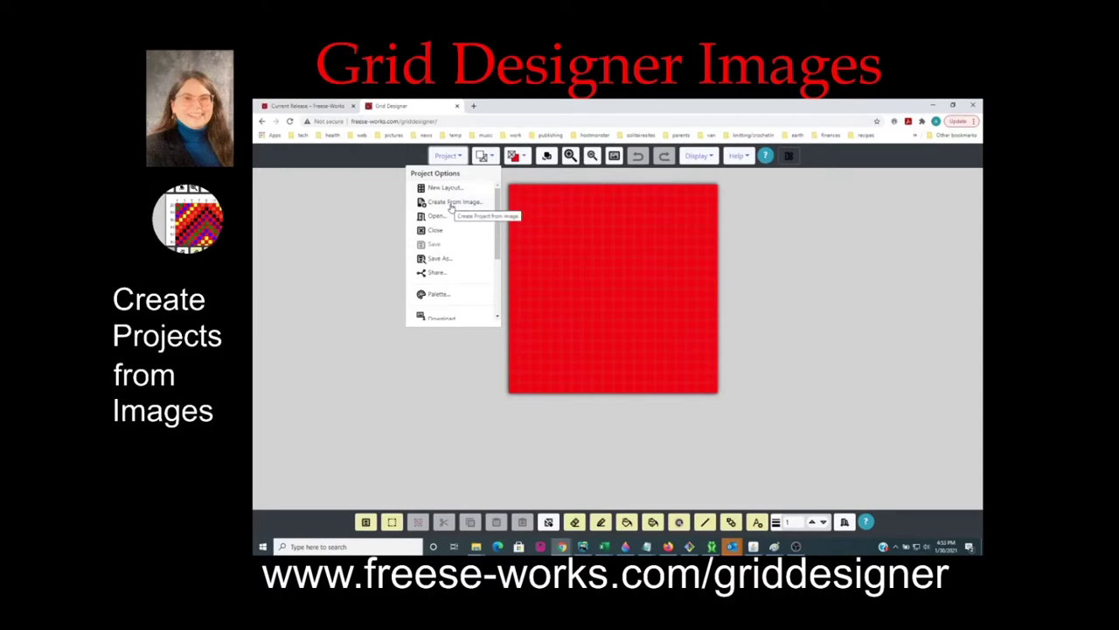
Start a new project from an image and load the photo DSCN1315.JPG from the demoPhotos folder.
left_click(452, 203)
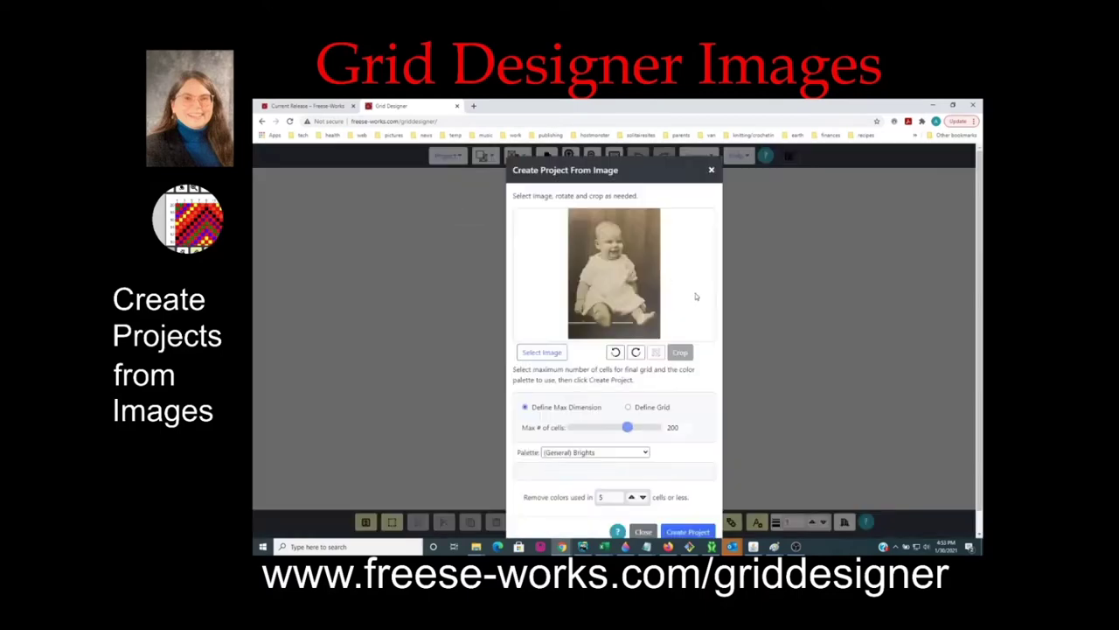
left_click(545, 354)
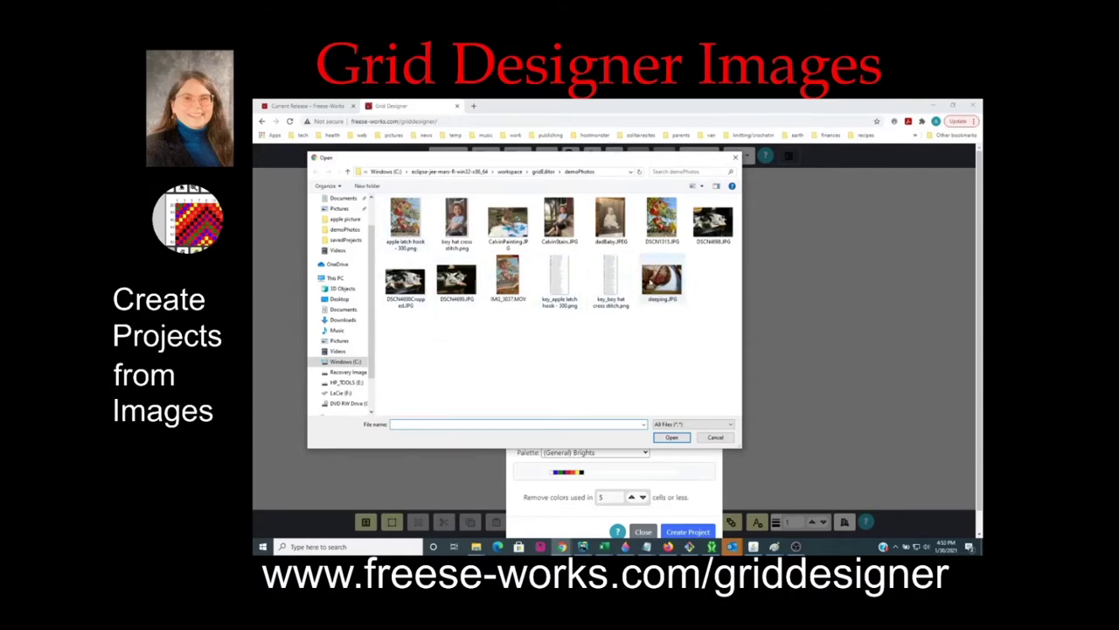
left_click(661, 223)
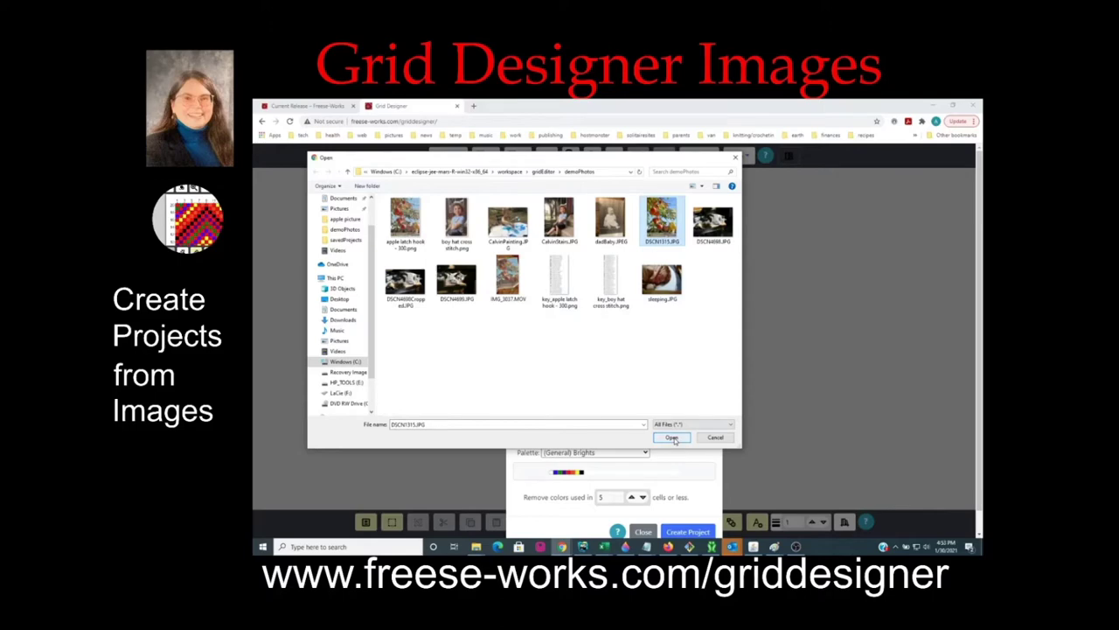
left_click(672, 437)
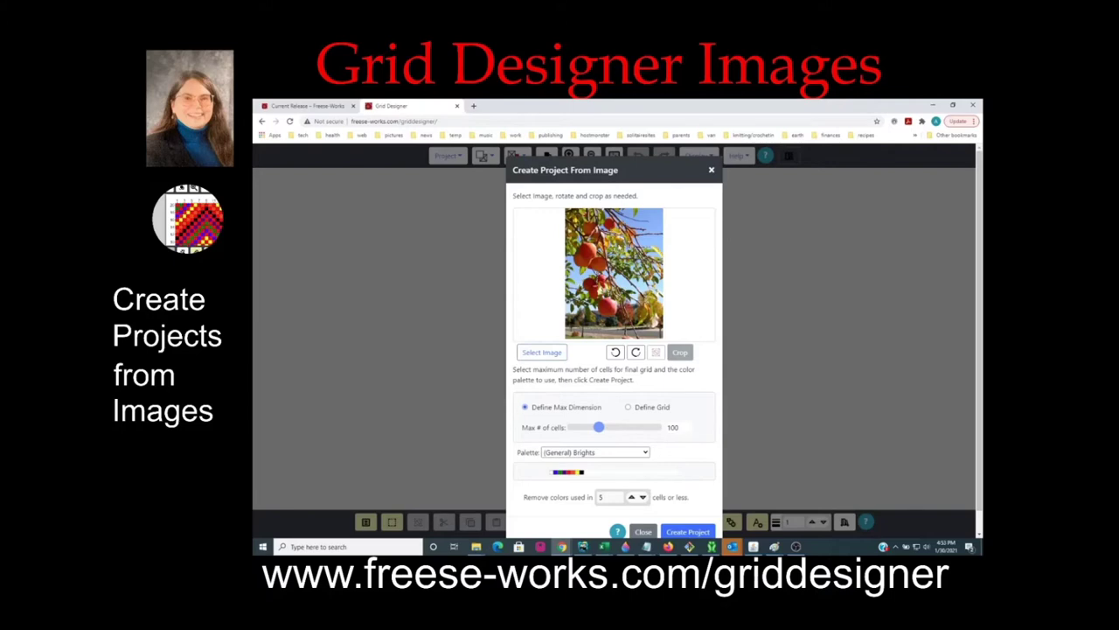
Rotate the apple photo a quarter turn counterclockwise and turn it back upright.
left_click(615, 353)
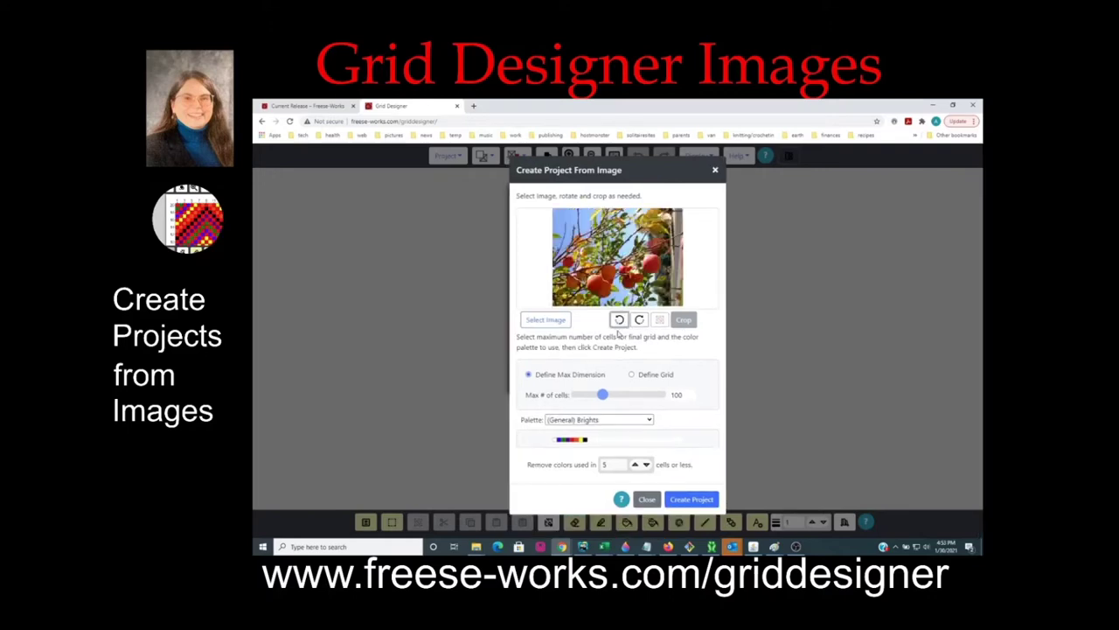
left_click(636, 353)
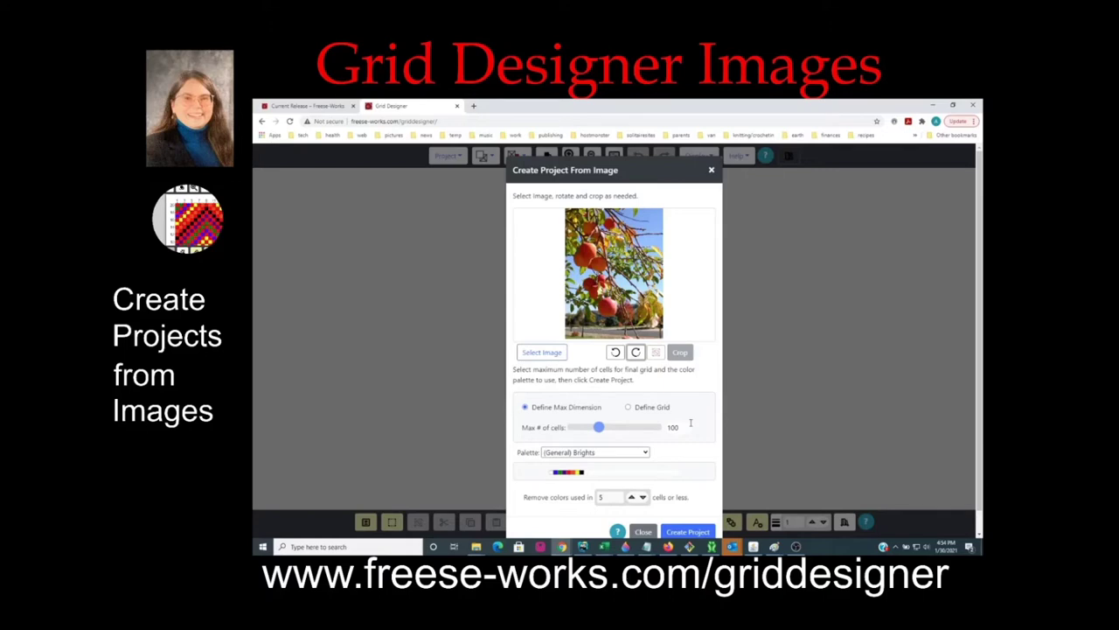
Set the maximum number of cells to 100 and choose the (Rug) Herrschner's Latch Hook Yarn palette.
scroll(690, 424, "down", 1)
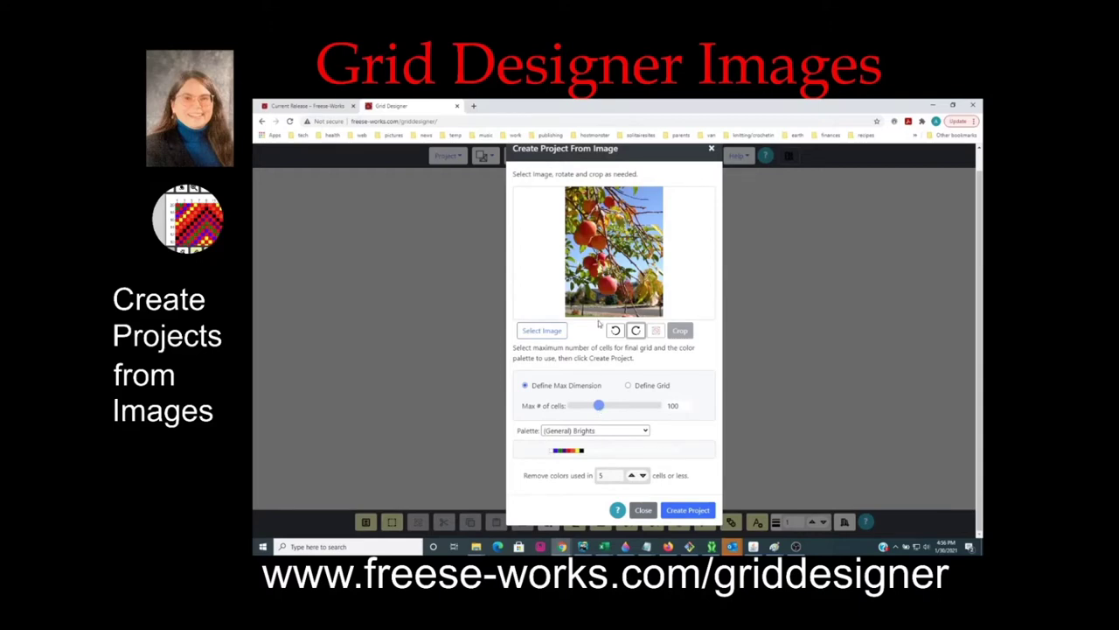
mouse_move(600, 411)
left_mouse_down()
mouse_move(610, 413)
mouse_move(599, 417)
left_mouse_up()
double_click(671, 407)
type("100")
left_click(699, 423)
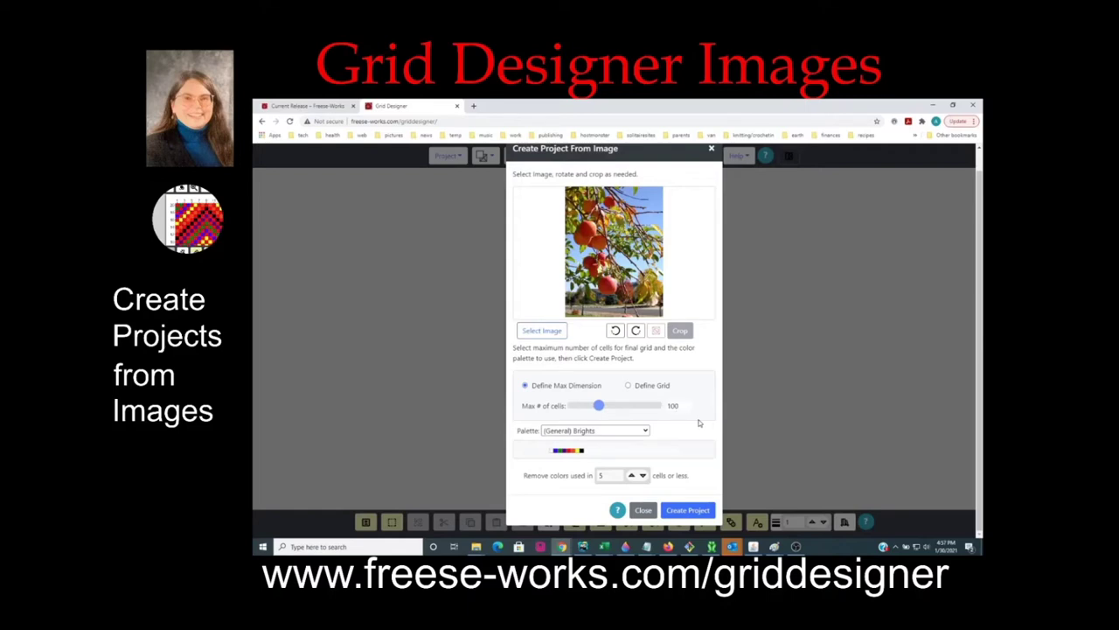
left_click(646, 431)
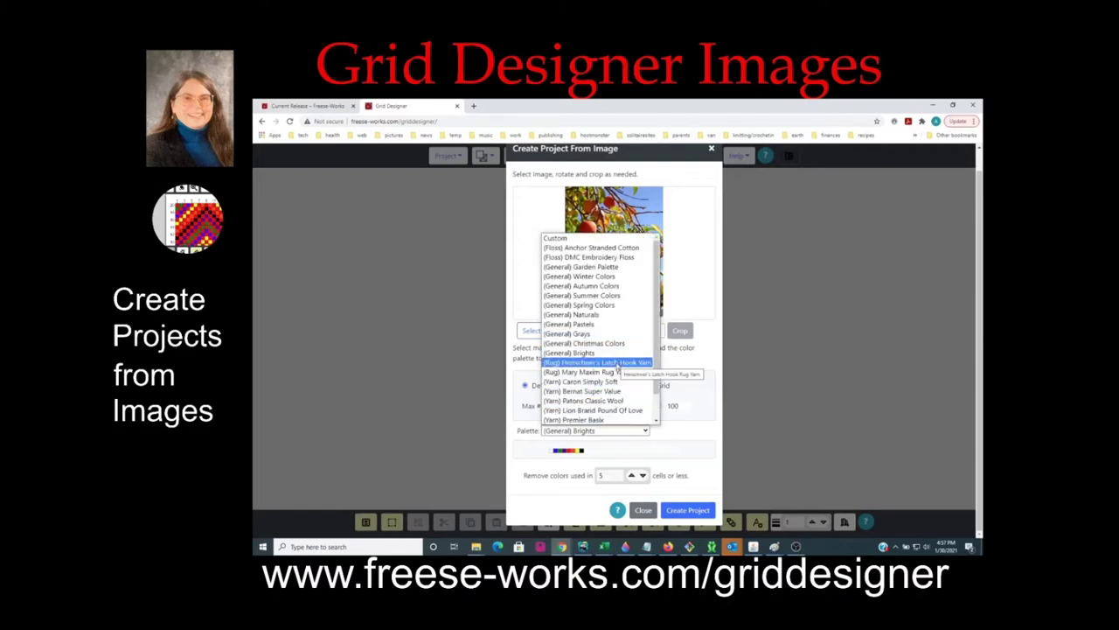
left_click(598, 362)
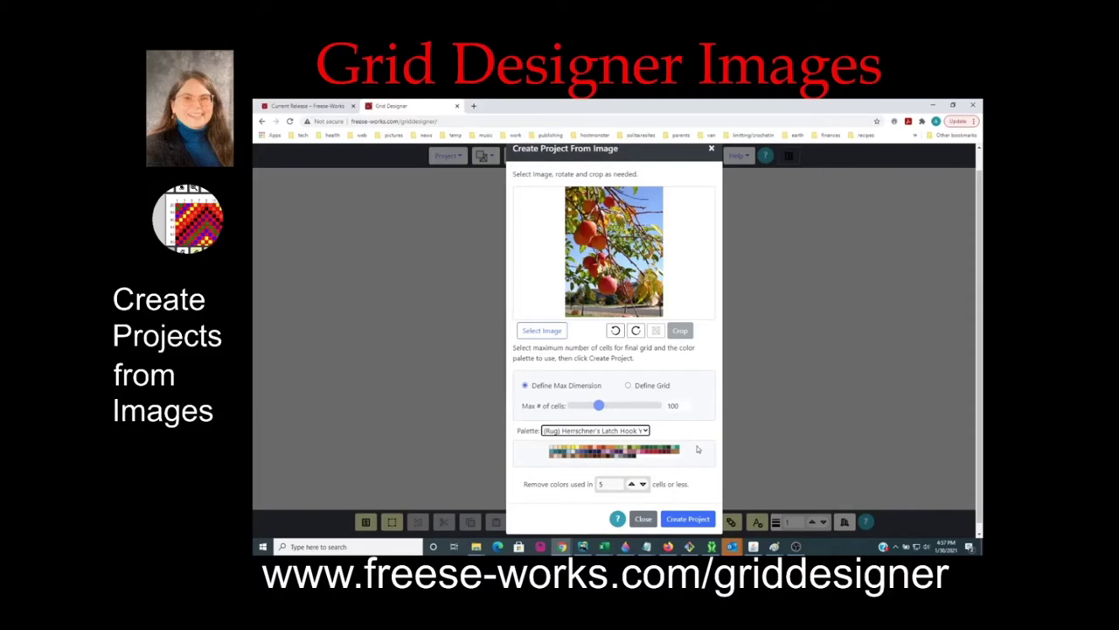
Leave the removal threshold at colors used in 5 cells or less and create the project.
scroll(698, 449, "down", 1)
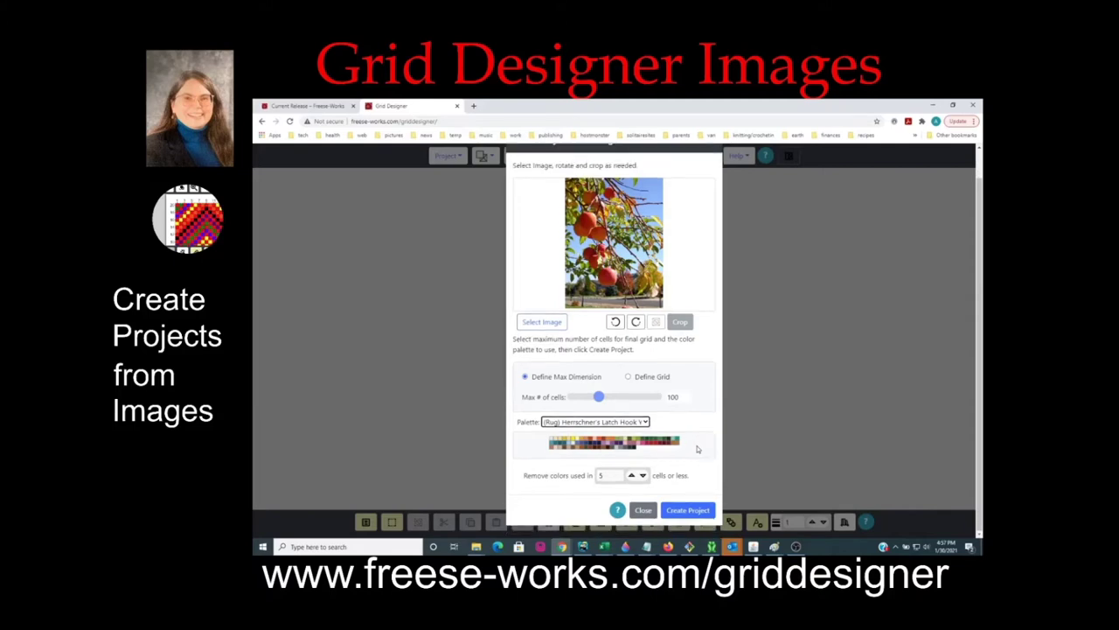
left_click(602, 475)
double_click(601, 475)
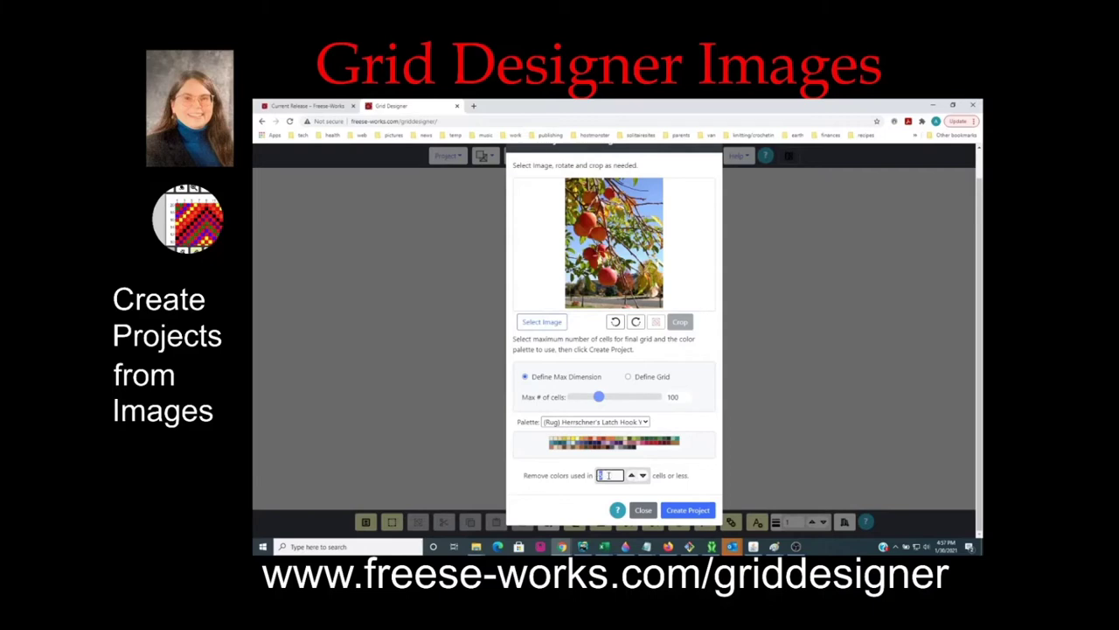
left_click(702, 477)
left_click(688, 512)
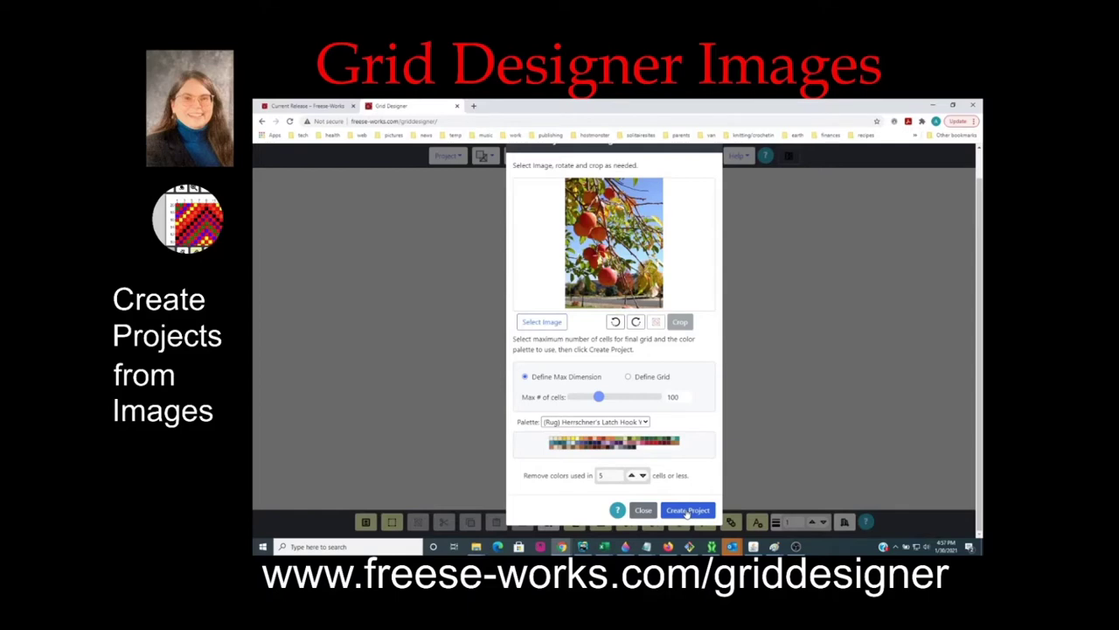
left_click(687, 511)
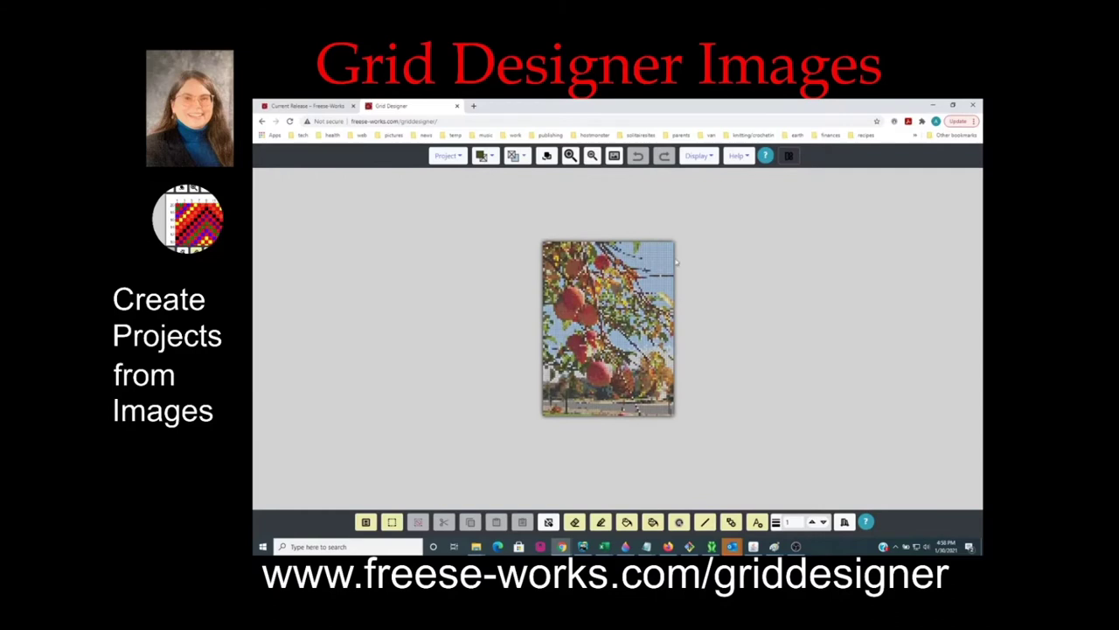
Hide the grid lines on the apple tree chart.
left_click(697, 157)
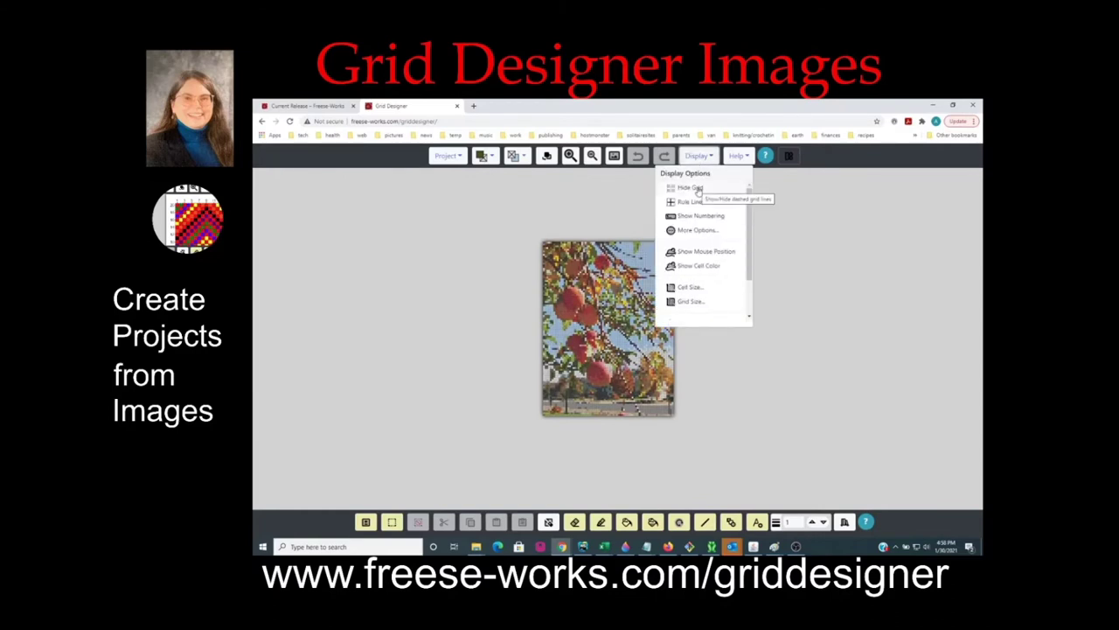
left_click(691, 188)
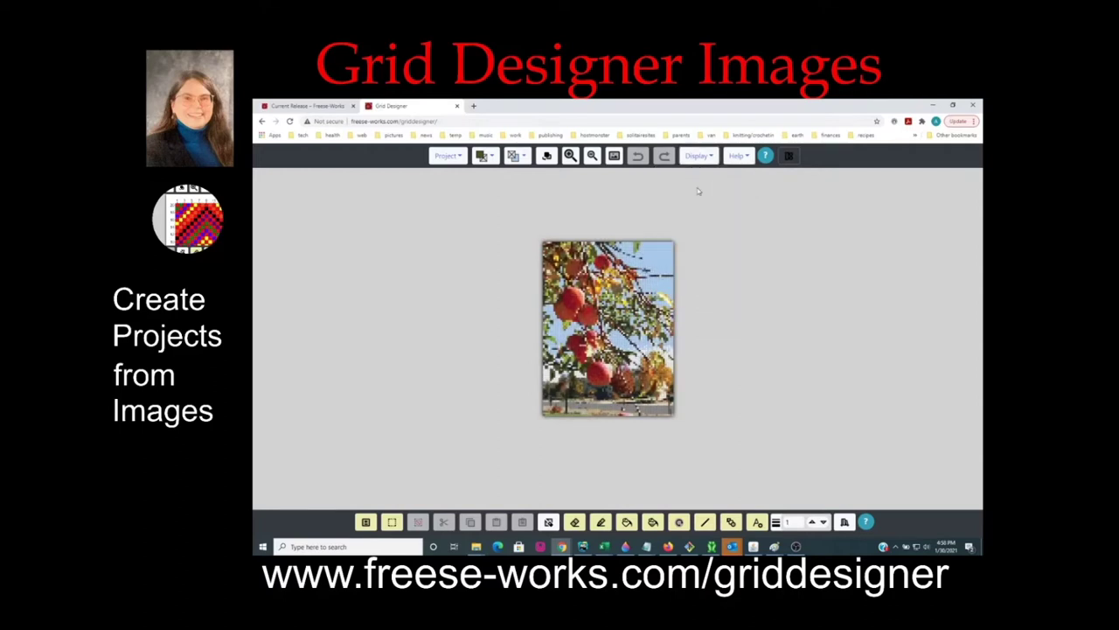
left_click_drag(644, 278, 649, 258)
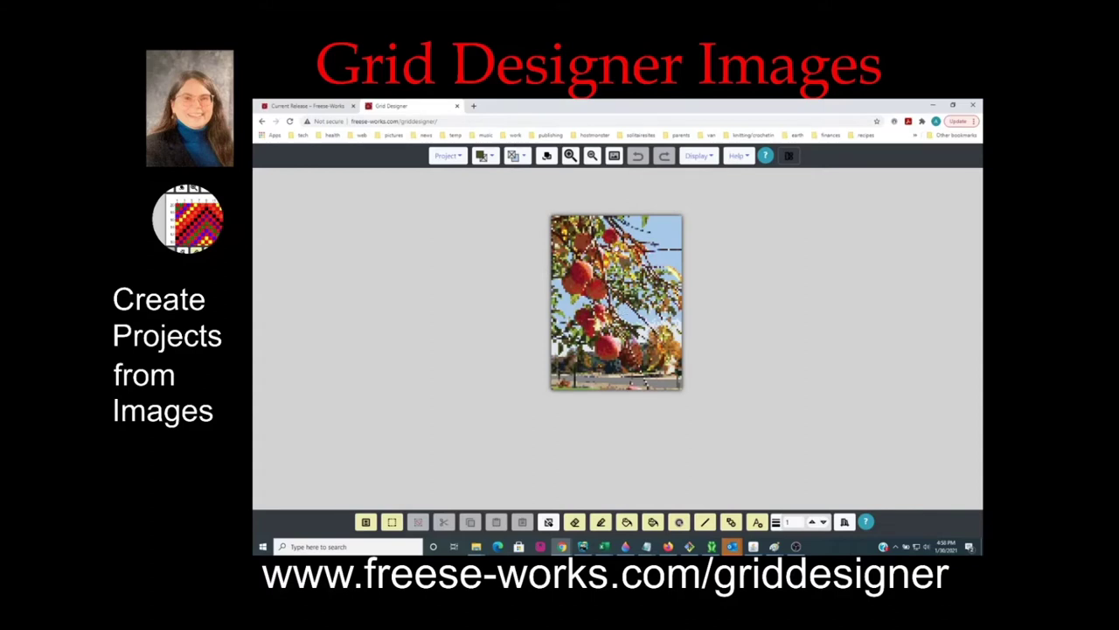
Discard the unsaved project and create a new one from the same photo with a maximum of 300 cells.
left_click(442, 157)
left_click(443, 202)
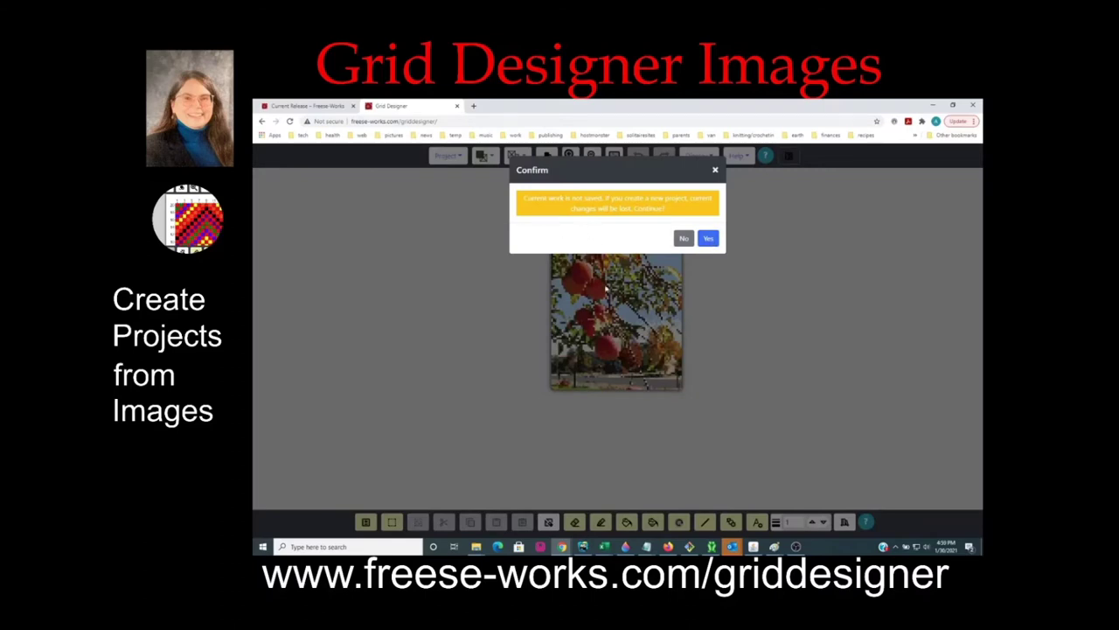
left_click(708, 240)
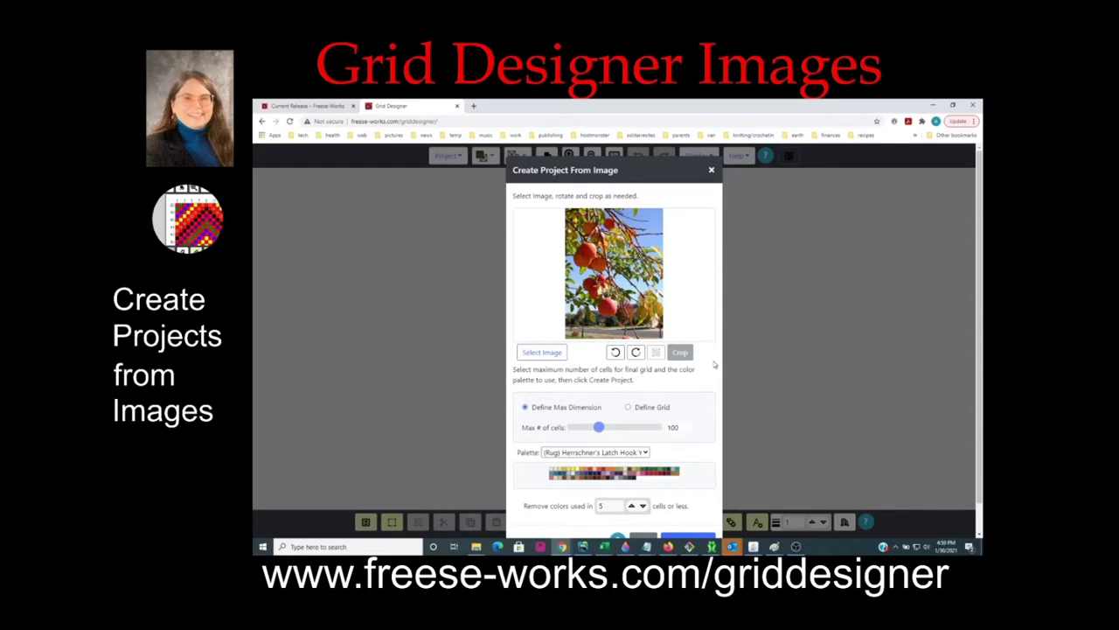
scroll(714, 364, "down", 1)
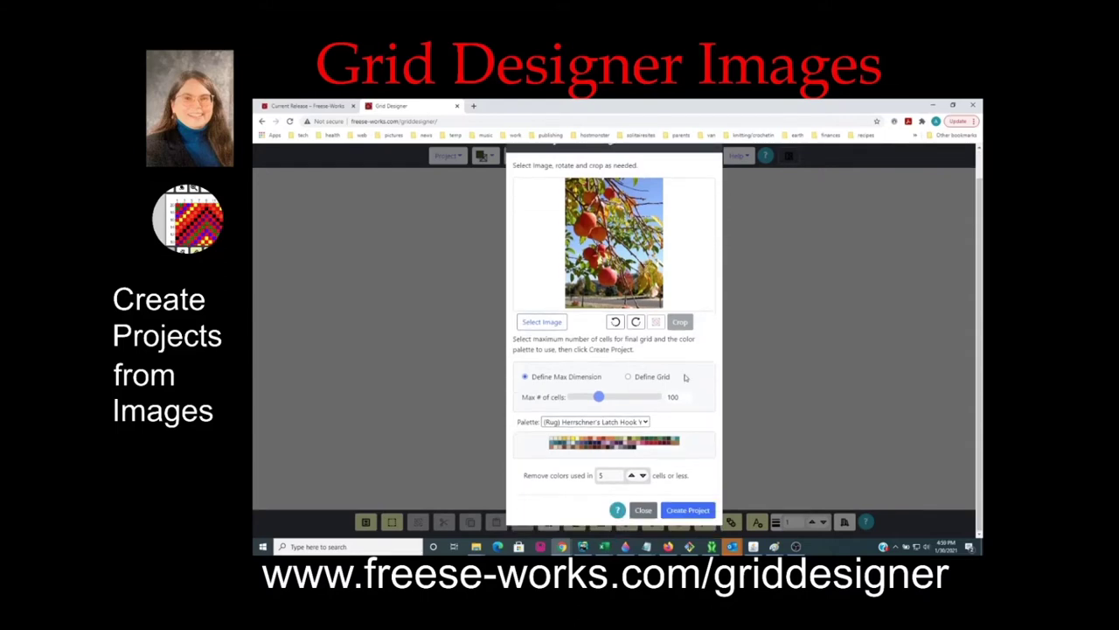
left_click(597, 398)
left_click_drag(598, 401, 657, 398)
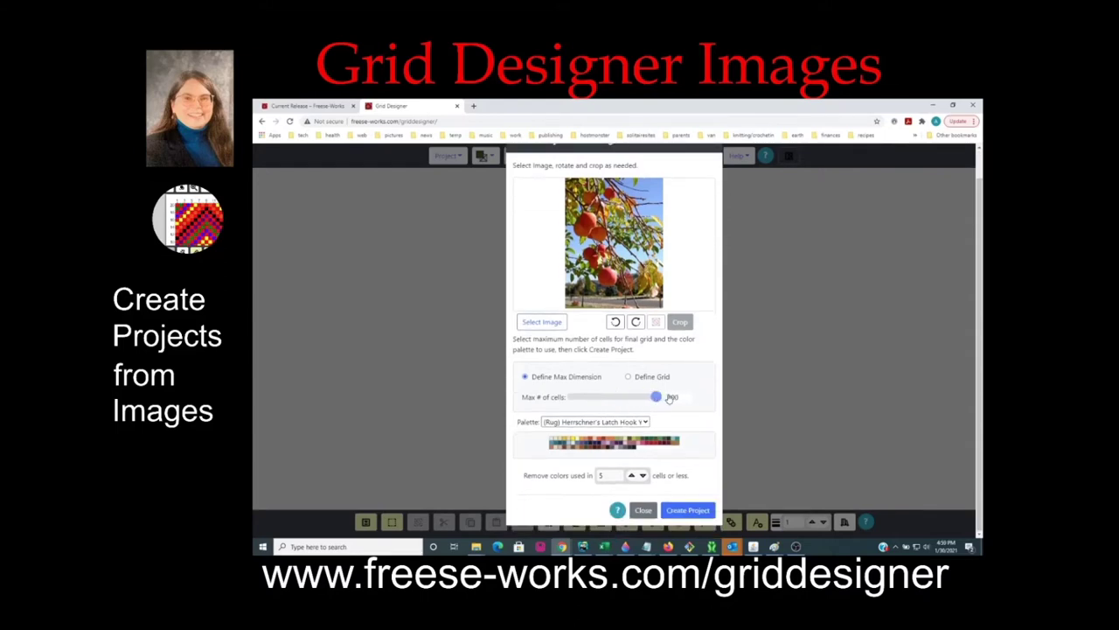
left_click(681, 511)
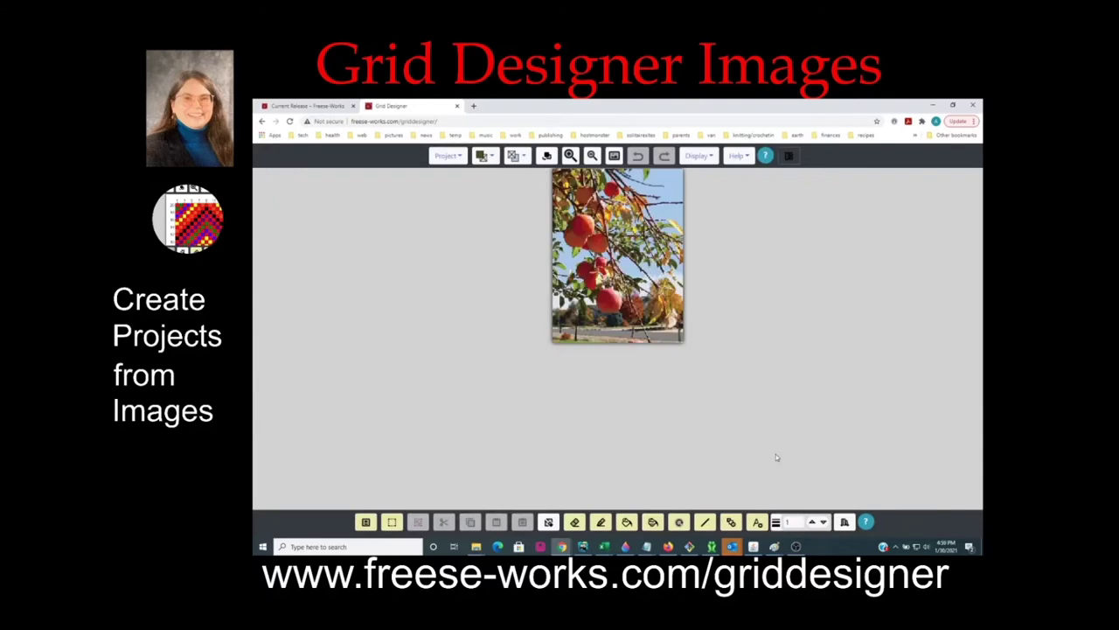
Examine the new chart enlarged and check its number of rows and columns in the Grid Size settings.
left_click_drag(644, 248, 641, 285)
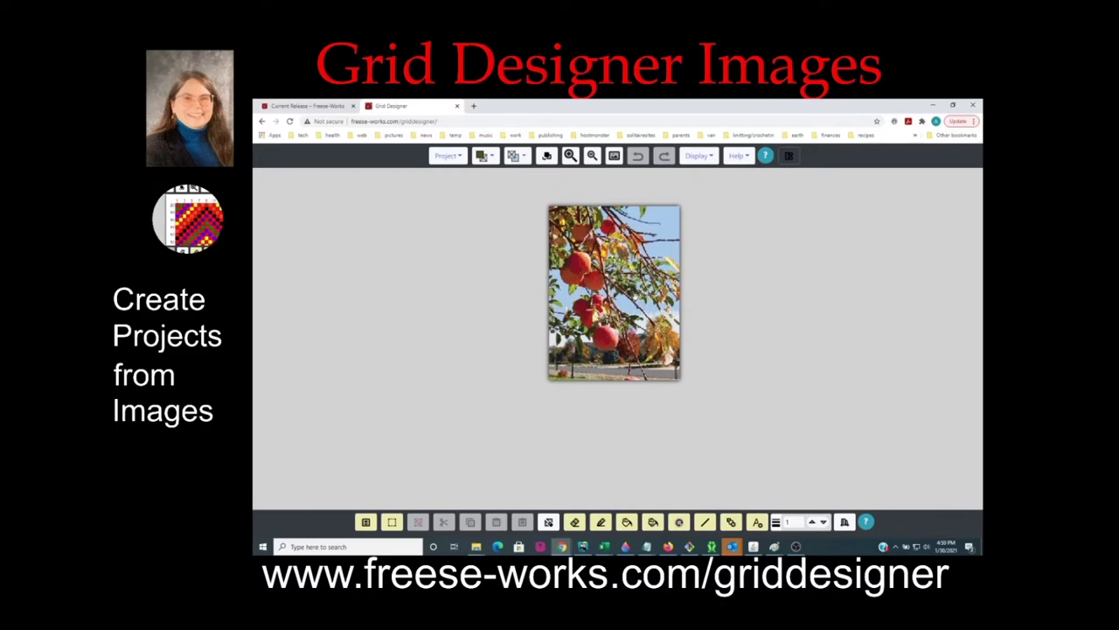
left_click_drag(635, 299, 635, 305)
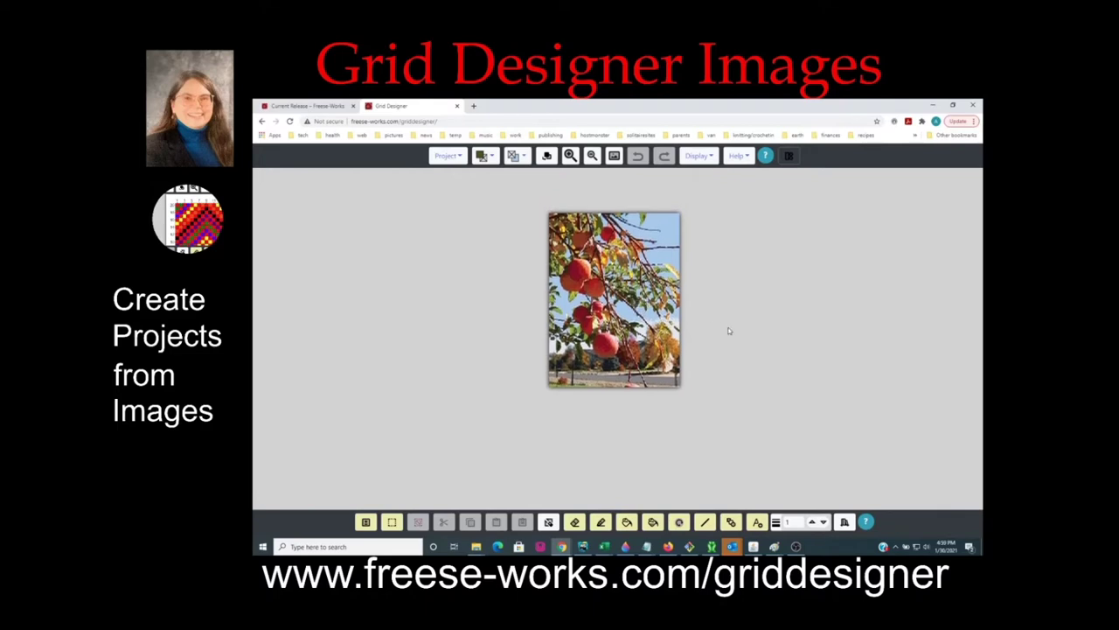
left_click(569, 155)
left_click_drag(634, 234, 629, 259)
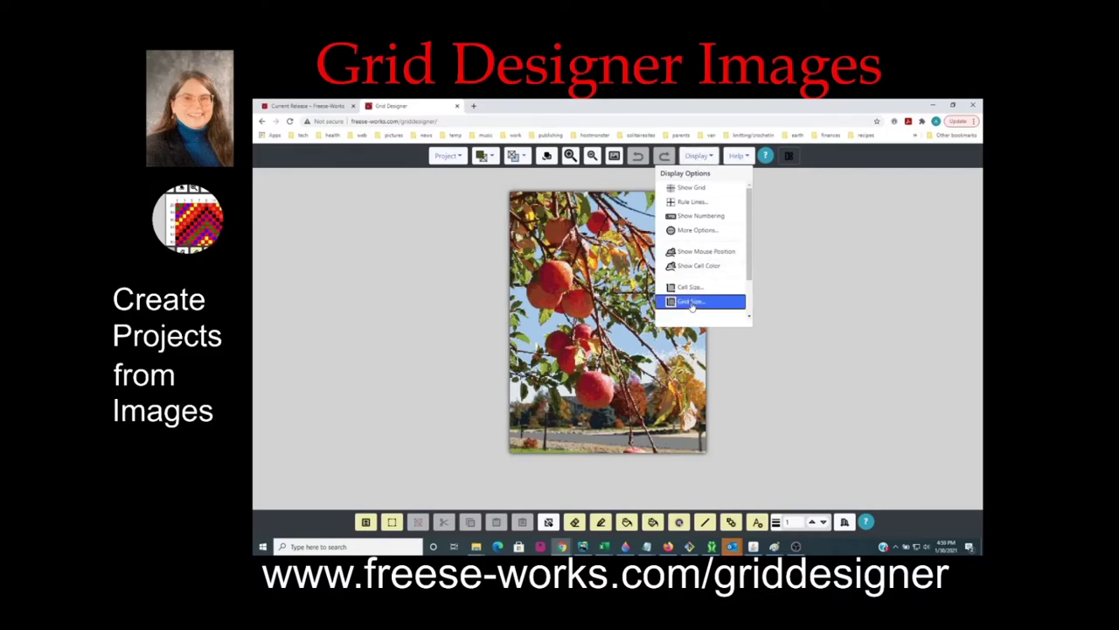
left_click(691, 302)
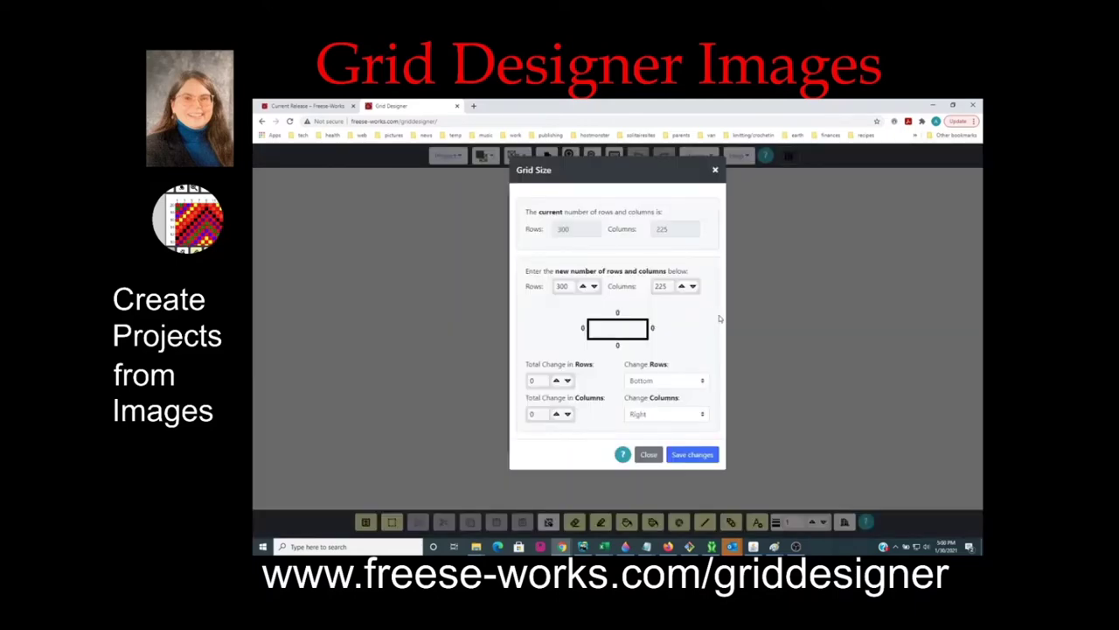
left_click(715, 169)
Change the cell size to the pre-defined latch-hook canvas, 5 mesh, and fit the whole chart in view.
left_click(696, 155)
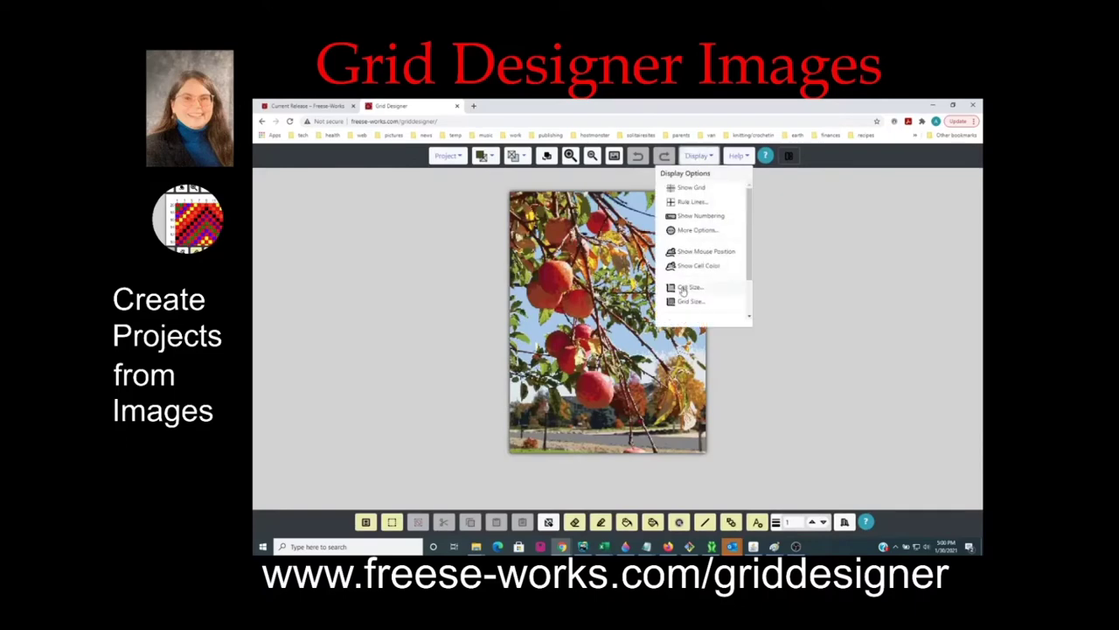
left_click(684, 289)
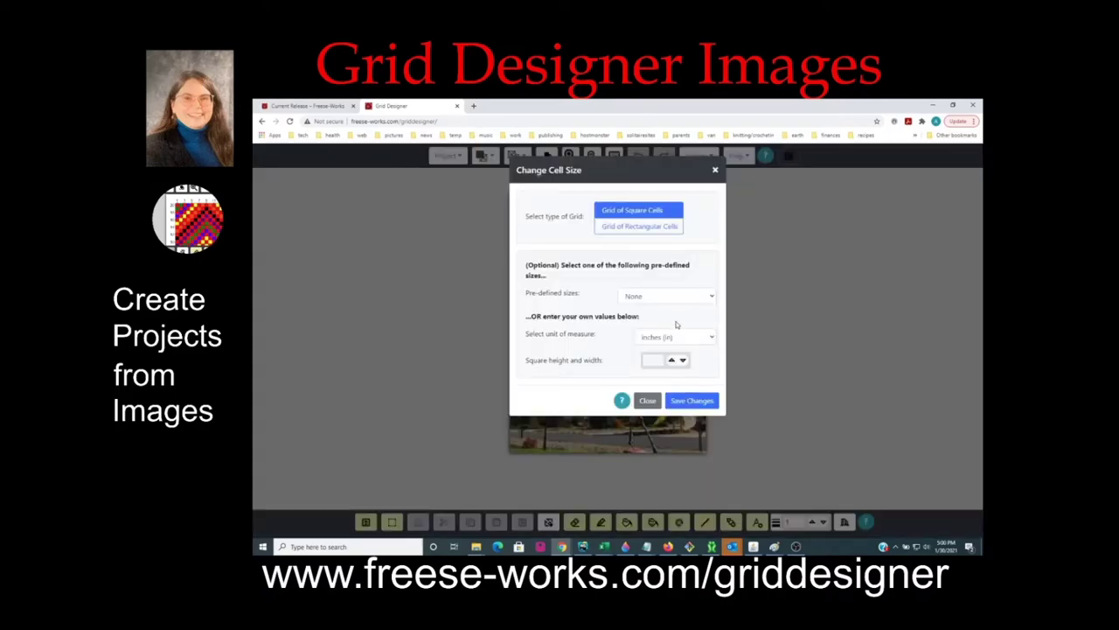
left_click(680, 298)
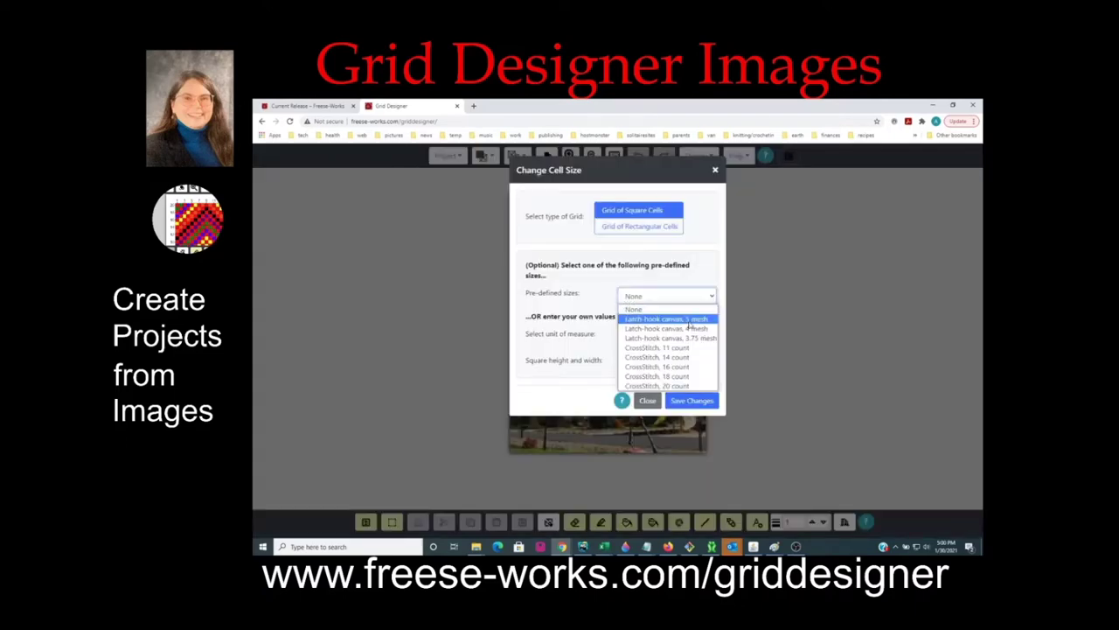
left_click(691, 320)
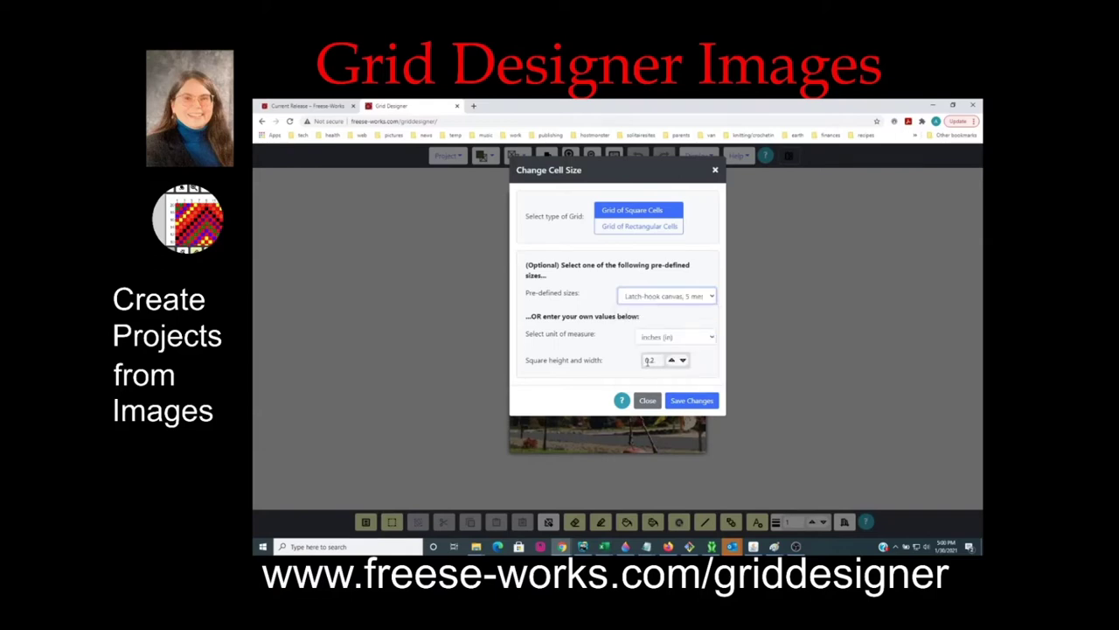
left_click(698, 404)
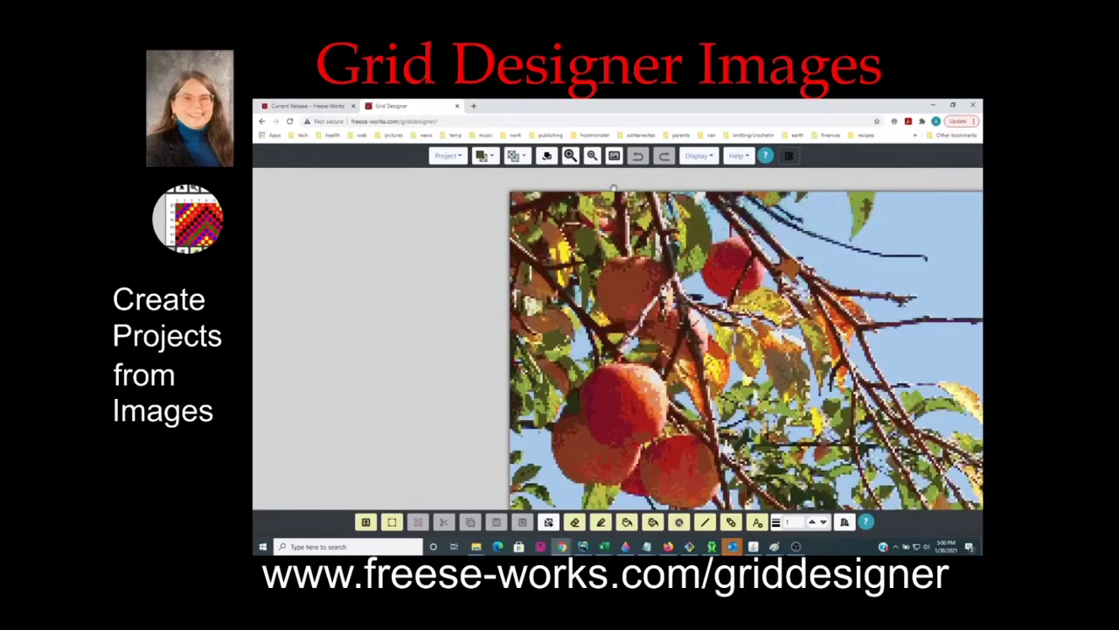
left_click(593, 155)
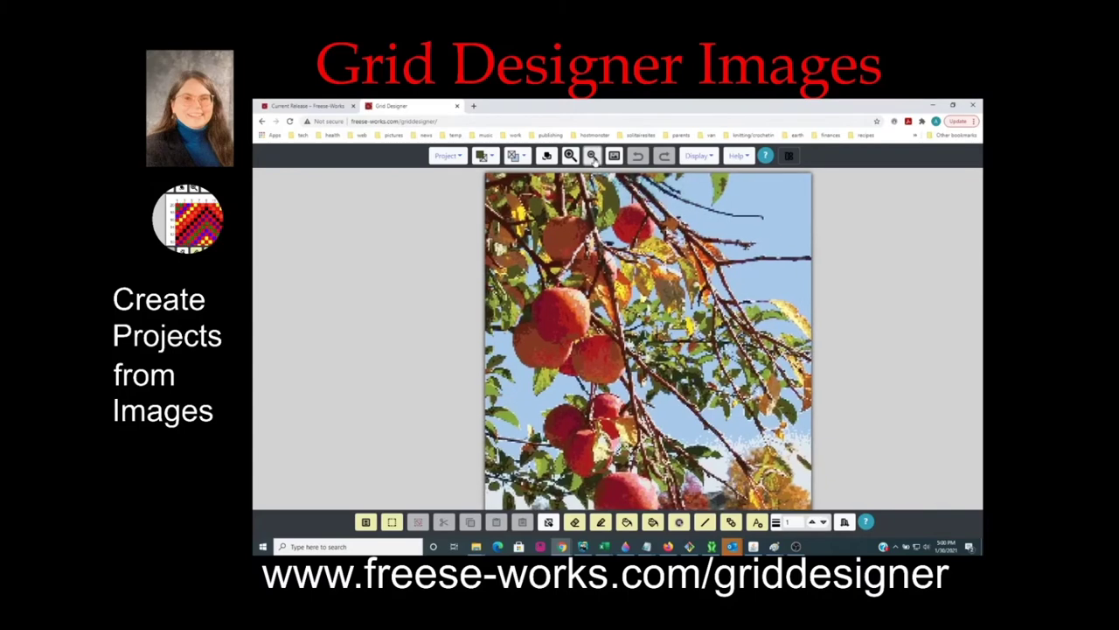
left_click(592, 155)
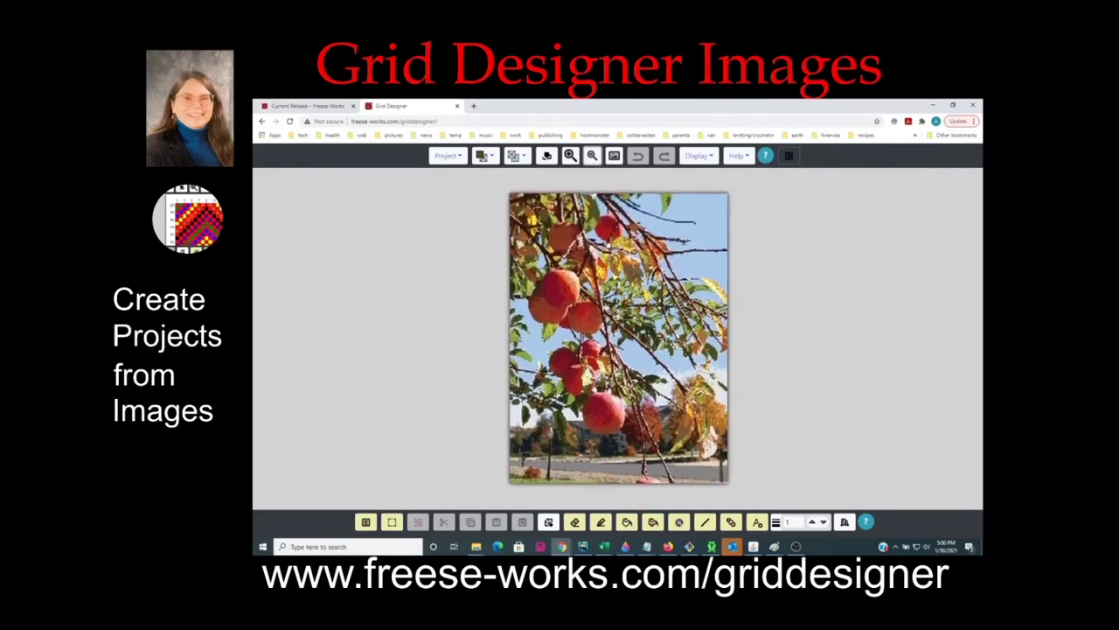
Examine the project information, checking the finished size and the least-used yarn colors with their cell counts.
left_click(446, 156)
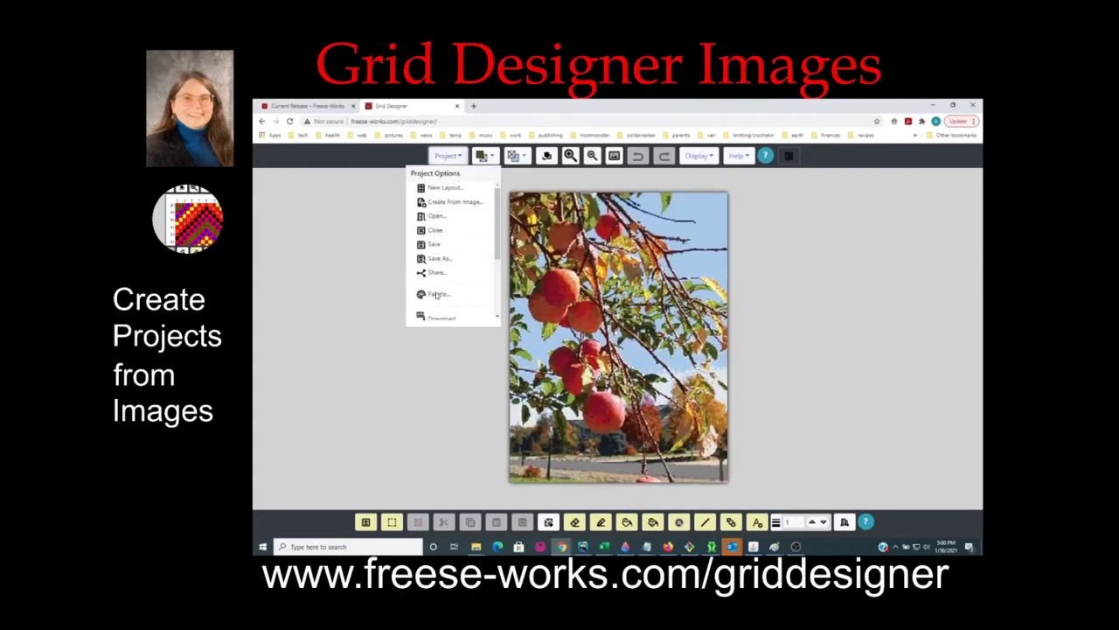
scroll(444, 306, "down", 3)
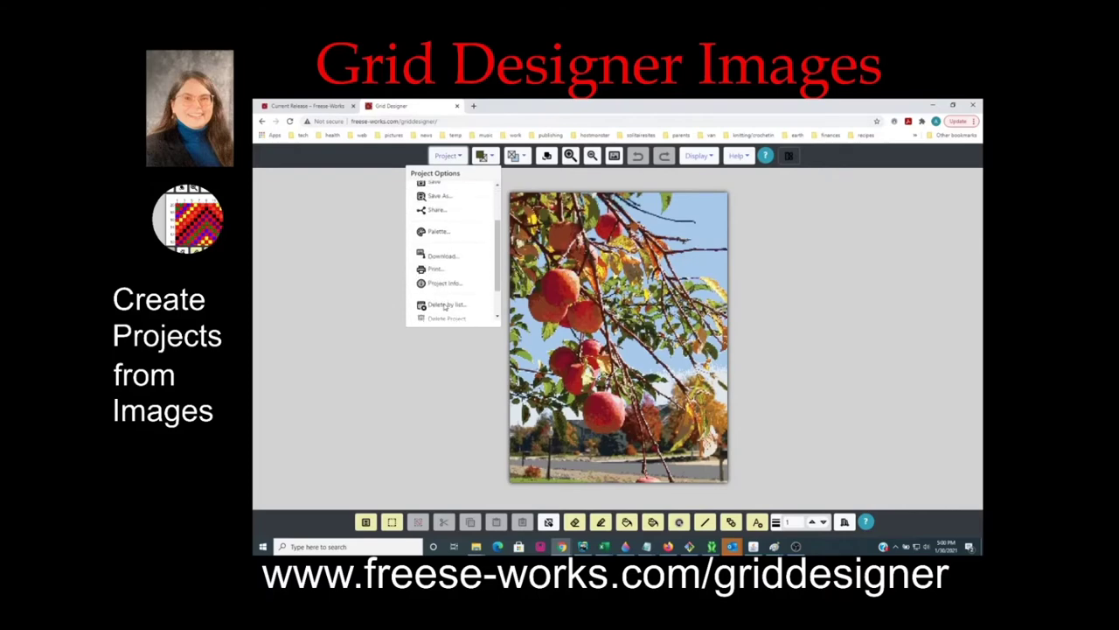
left_click(442, 303)
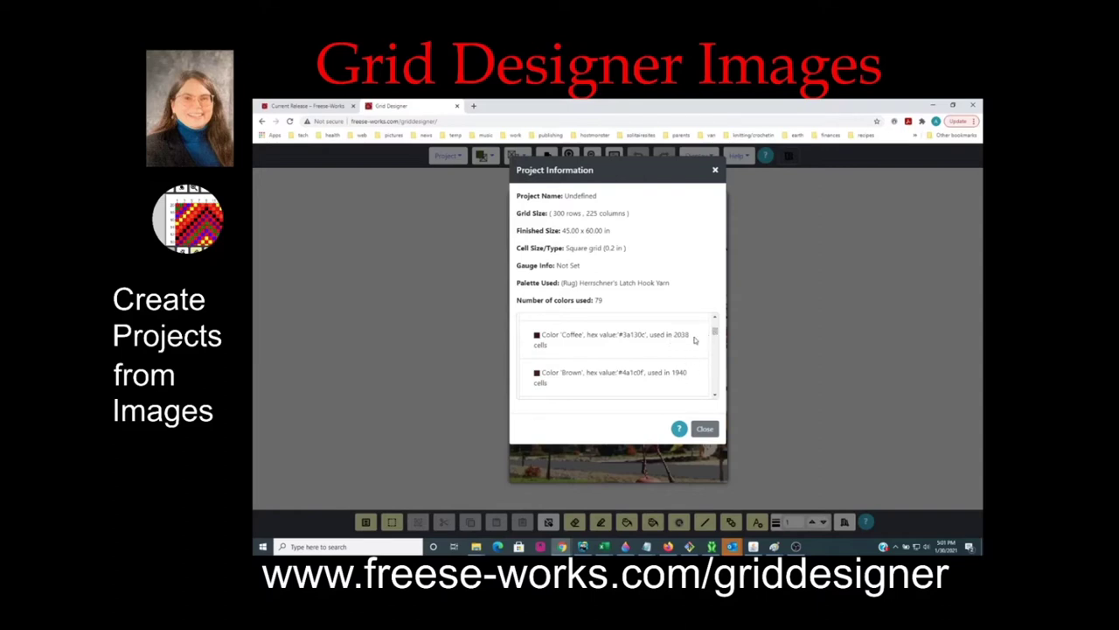
left_click_drag(715, 330, 720, 394)
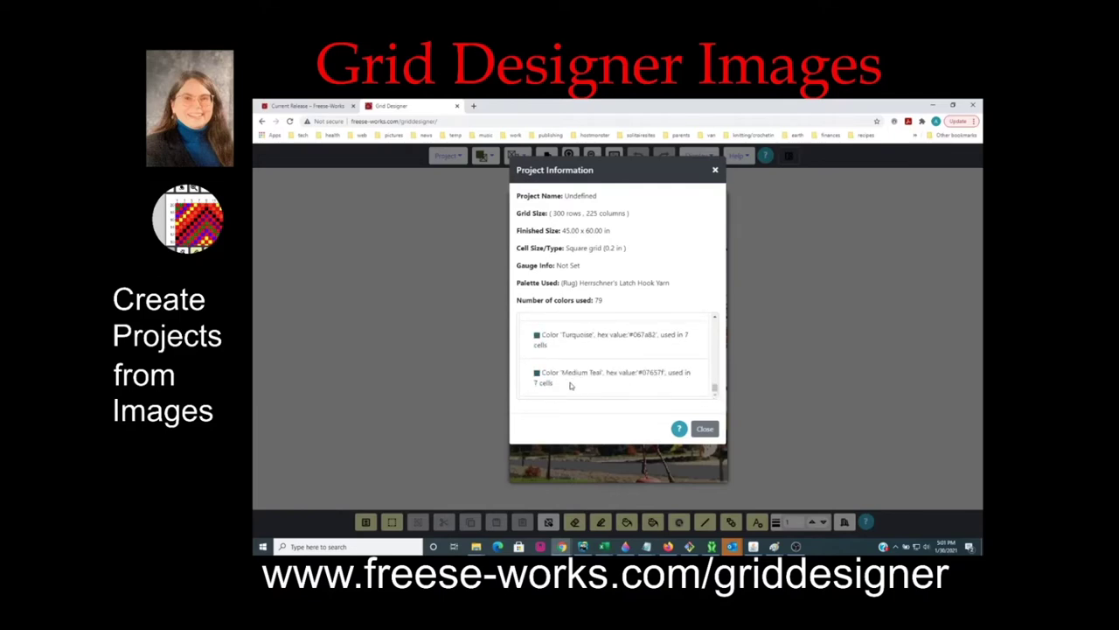
left_click(714, 317)
left_click(715, 318)
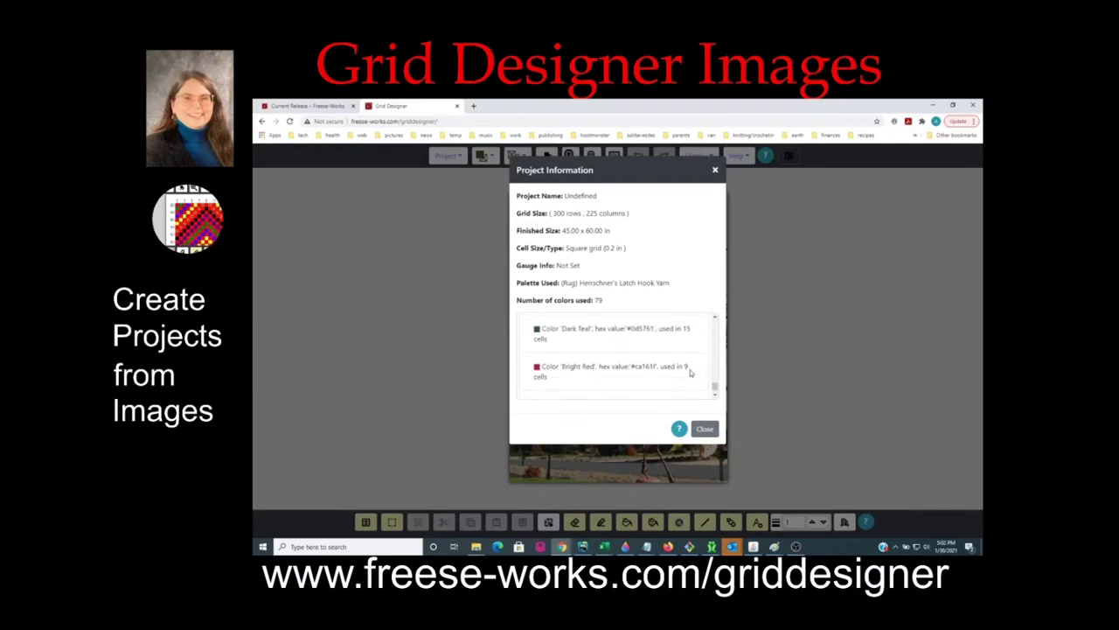
left_click(715, 318)
left_click(715, 317)
left_click(714, 317)
left_click(714, 318)
left_click(715, 317)
left_click(715, 317)
left_click(714, 317)
left_click(715, 317)
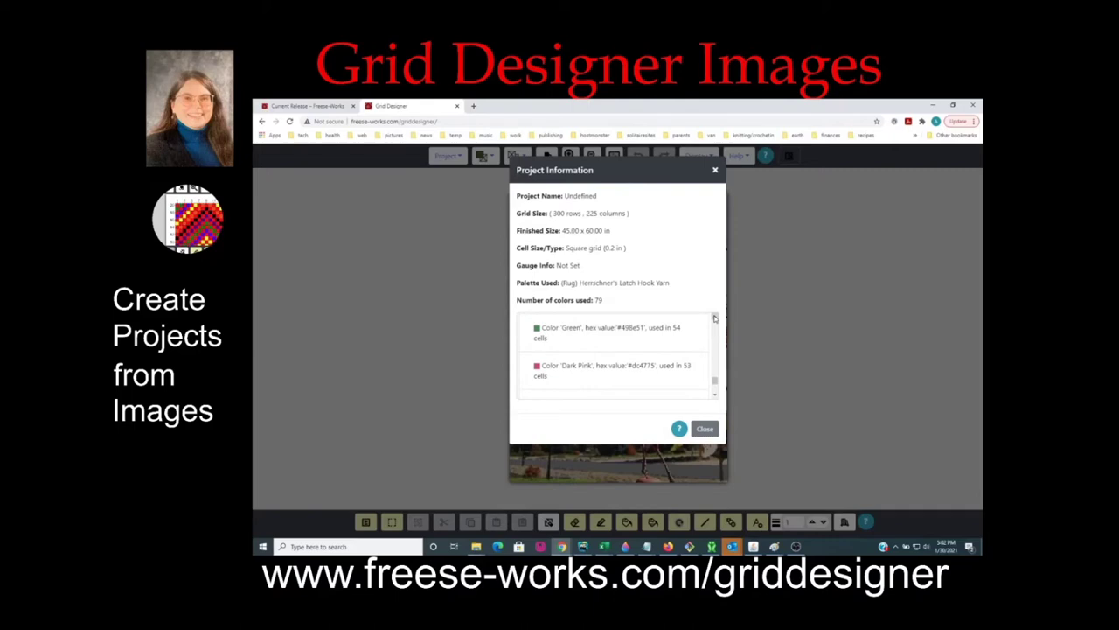
left_click(714, 318)
left_click(714, 317)
left_click(714, 317)
left_click(714, 317)
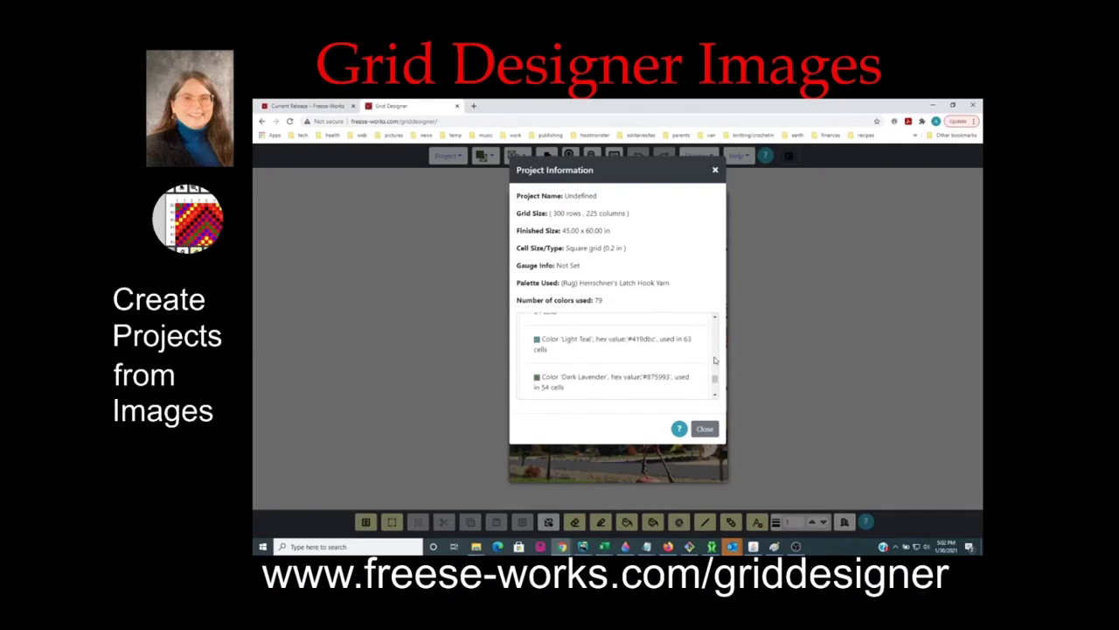
left_click_drag(714, 381, 714, 393)
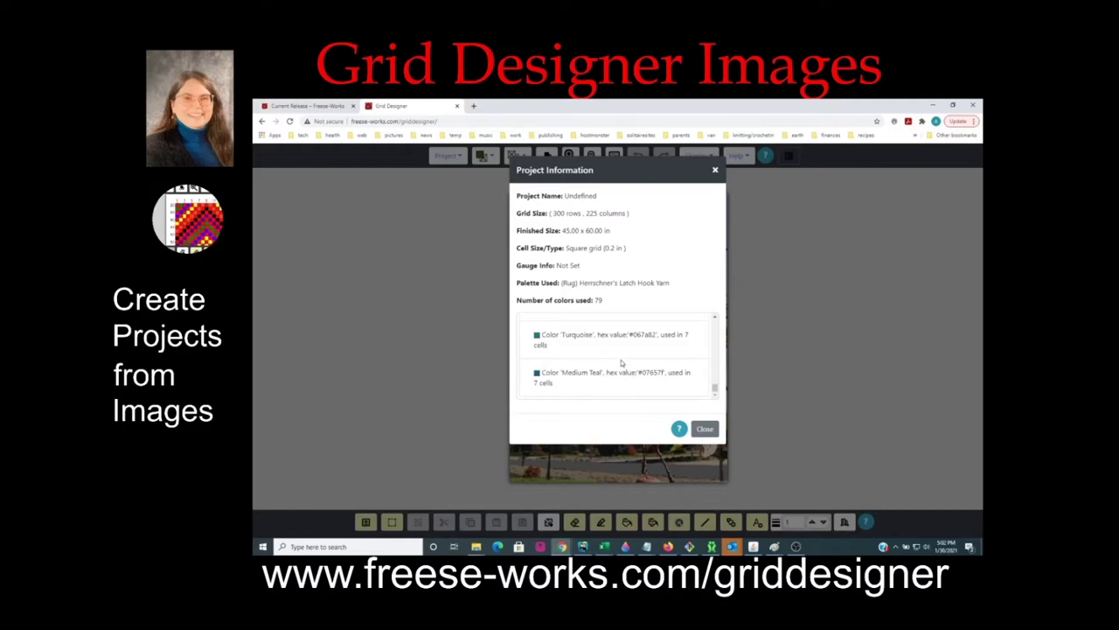
left_click(705, 428)
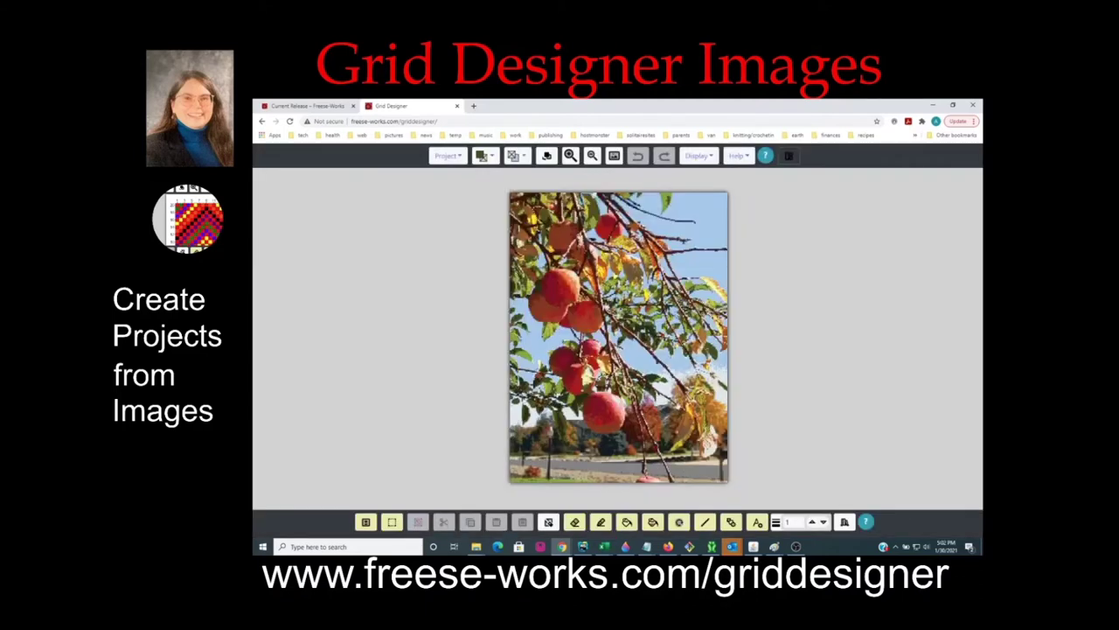
left_click(446, 156)
scroll(441, 292, "down", 2)
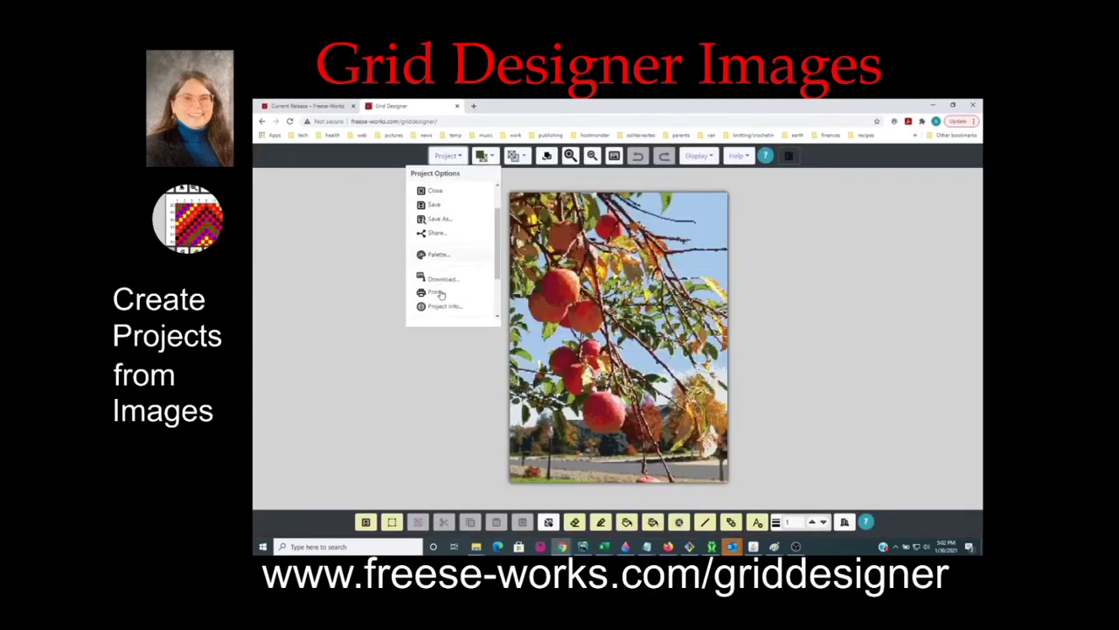
scroll(440, 292, "up", 2)
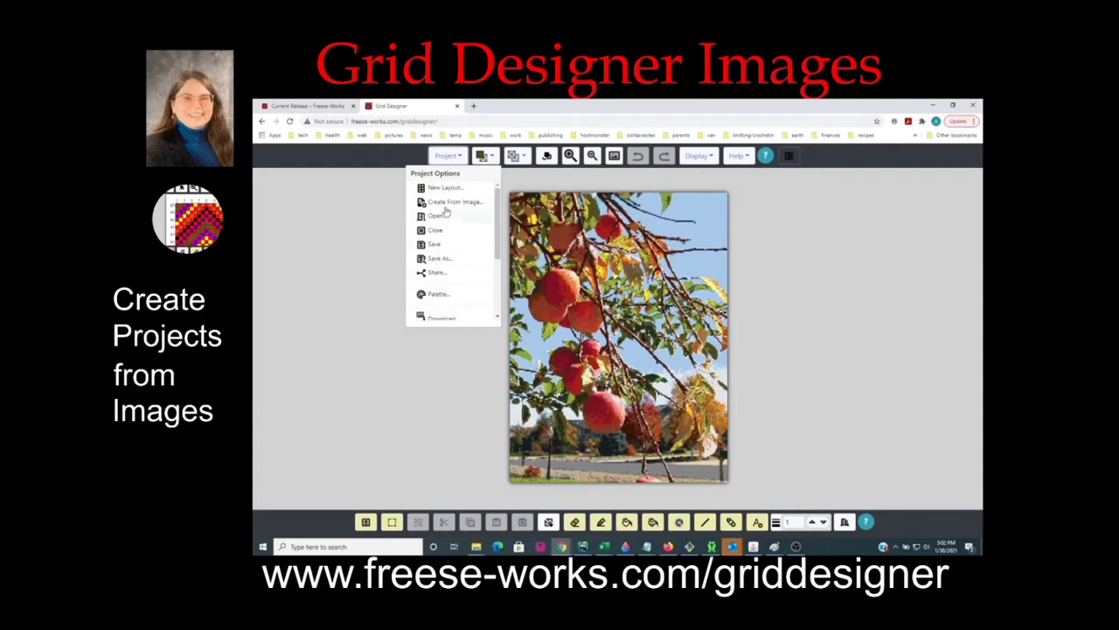
left_click(446, 208)
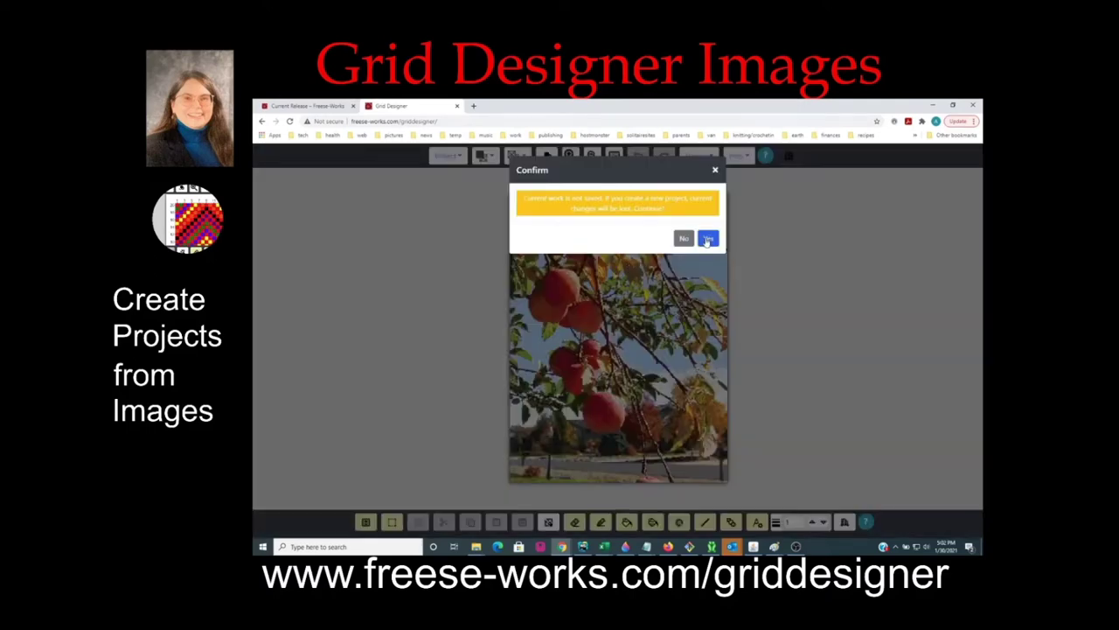
left_click(684, 238)
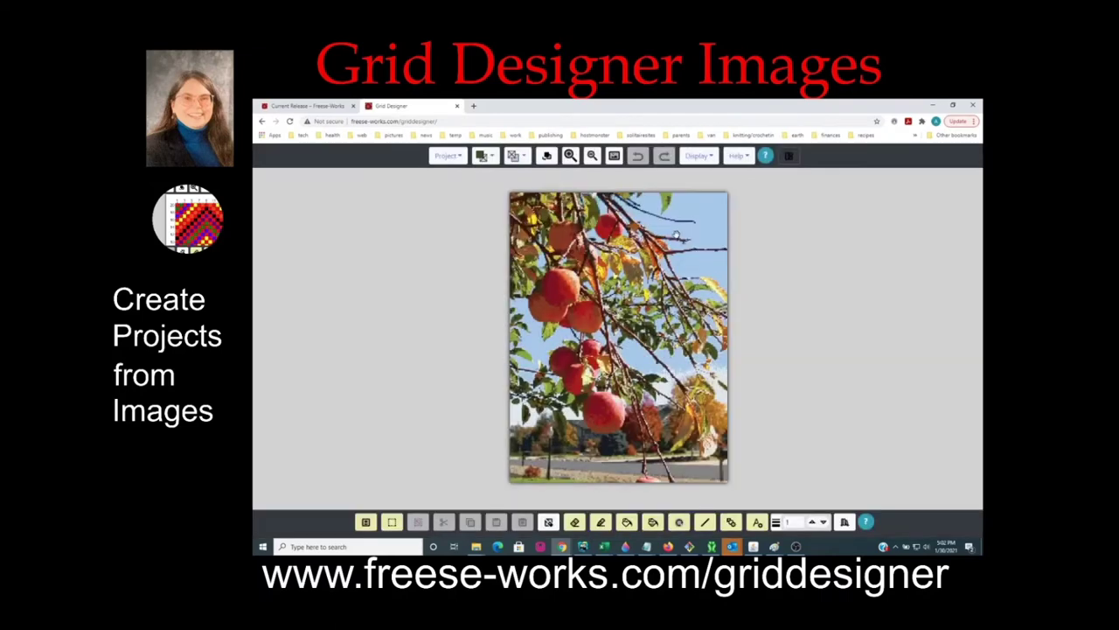
Save the current project under the name "apple 5".
left_click(442, 157)
left_click(435, 249)
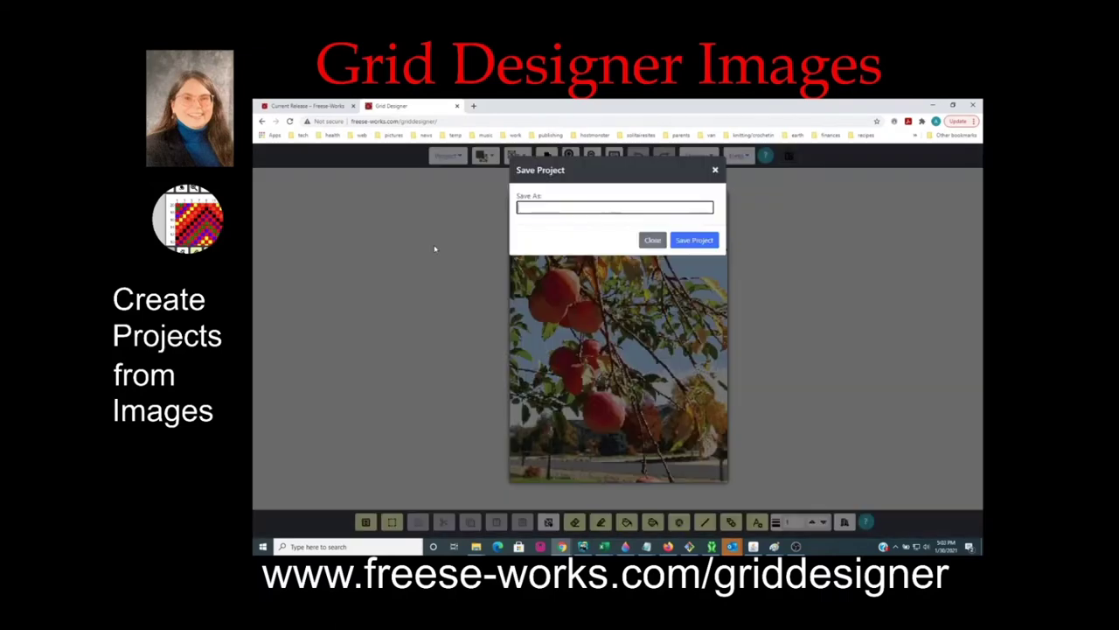
type("apple 5")
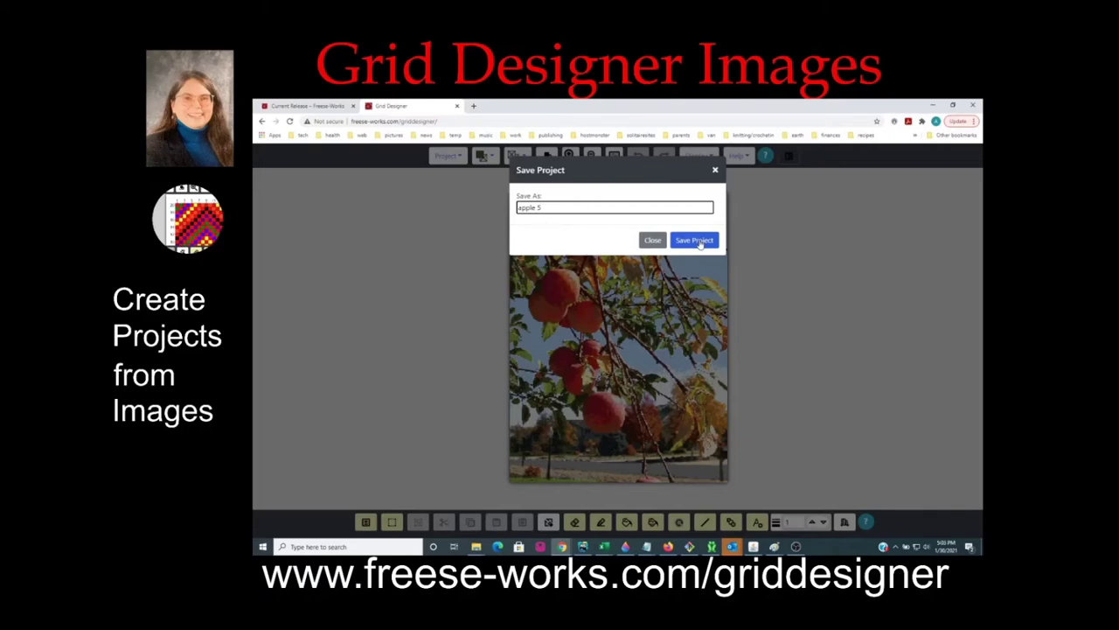
left_click(696, 240)
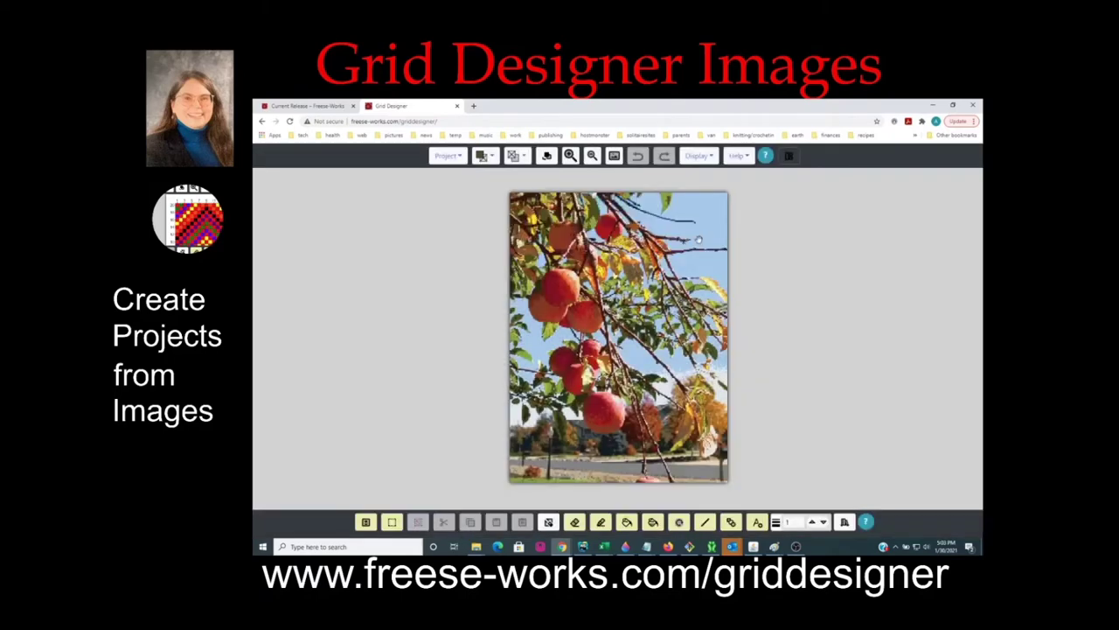
Create a new project from the same apple tree photo, removing colors used in 50 cells or less.
left_click(445, 158)
left_click(443, 204)
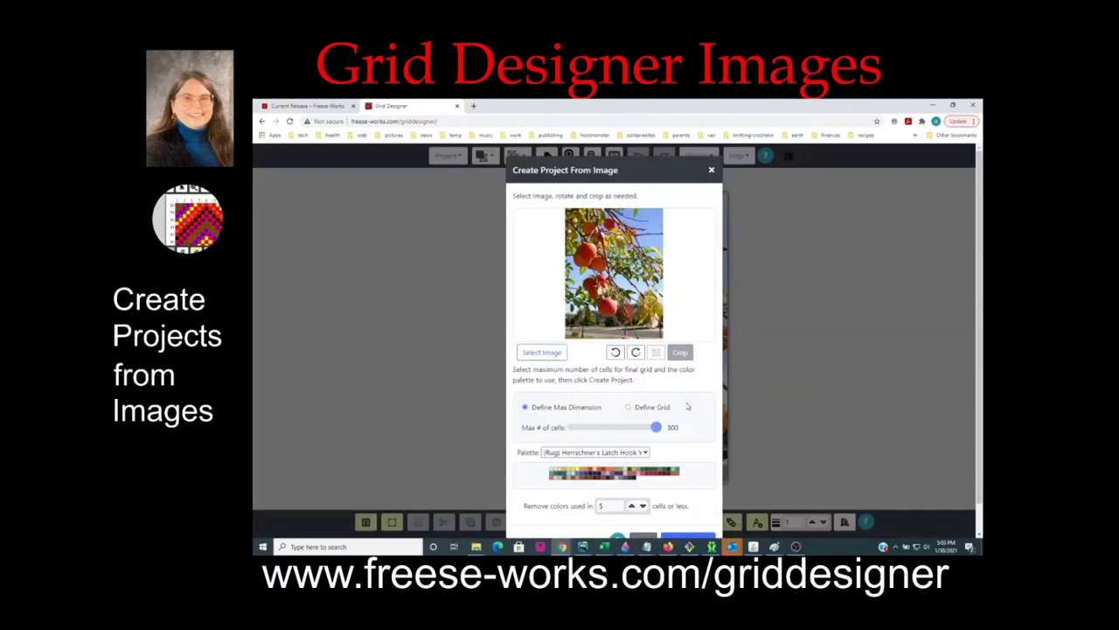
scroll(687, 406, "down", 1)
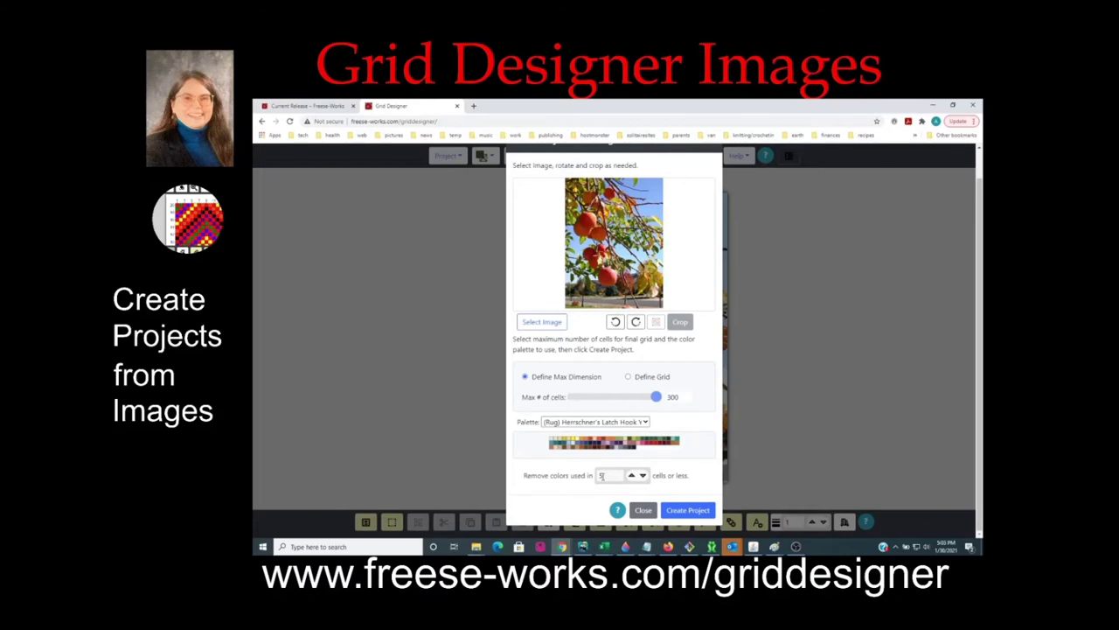
double_click(602, 474)
type("50")
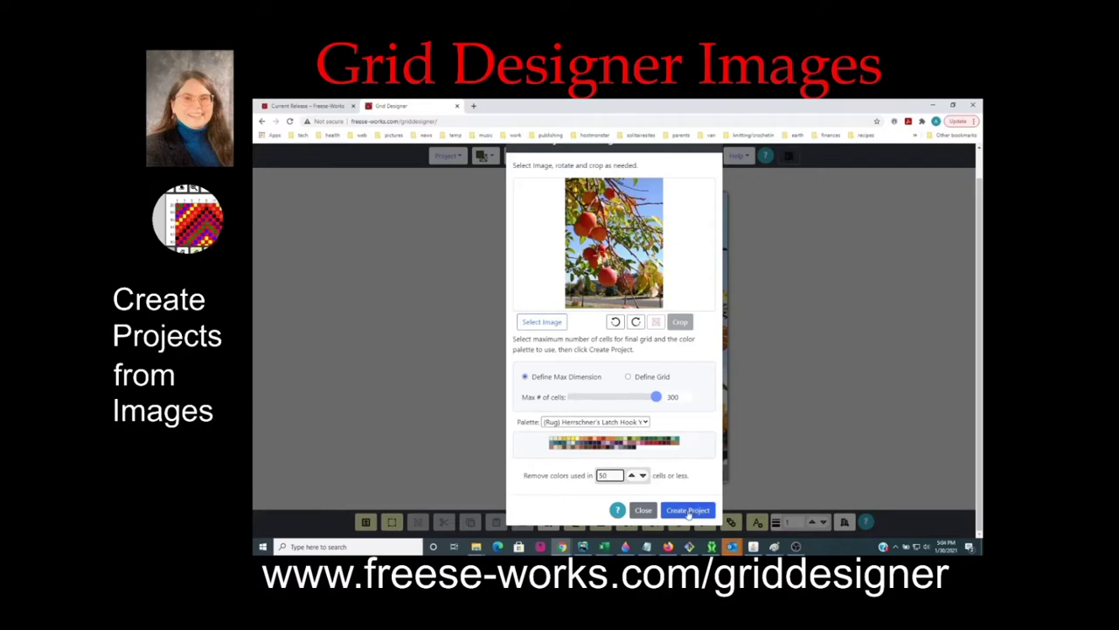
left_click(688, 512)
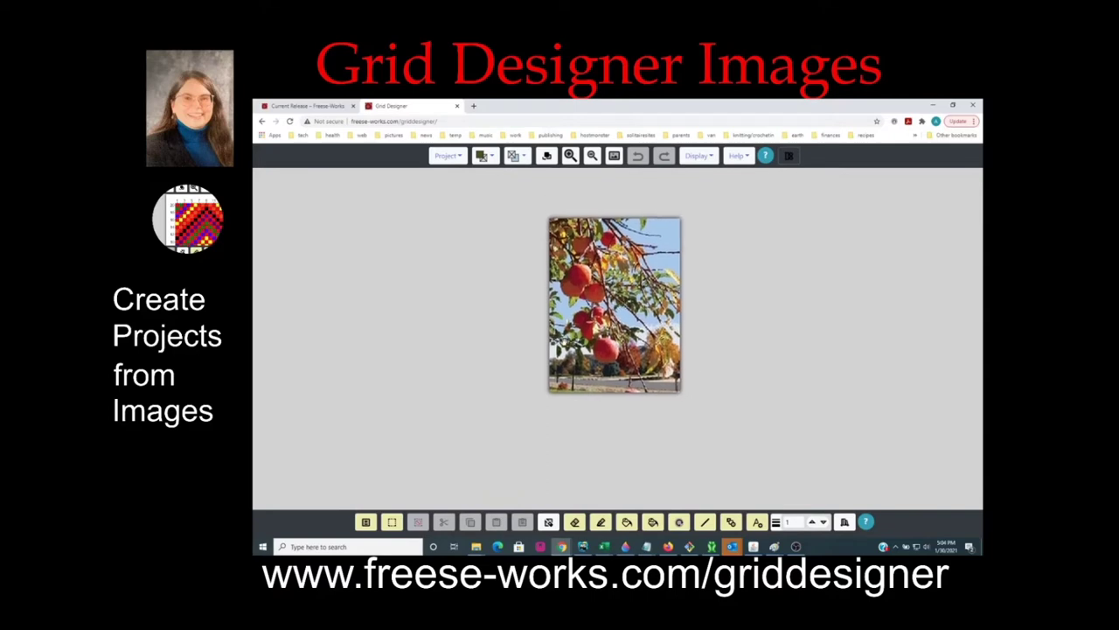
Examine the reduced-color project's information, checking the number of colors and the cell counts of its least-used yarns.
left_click(446, 157)
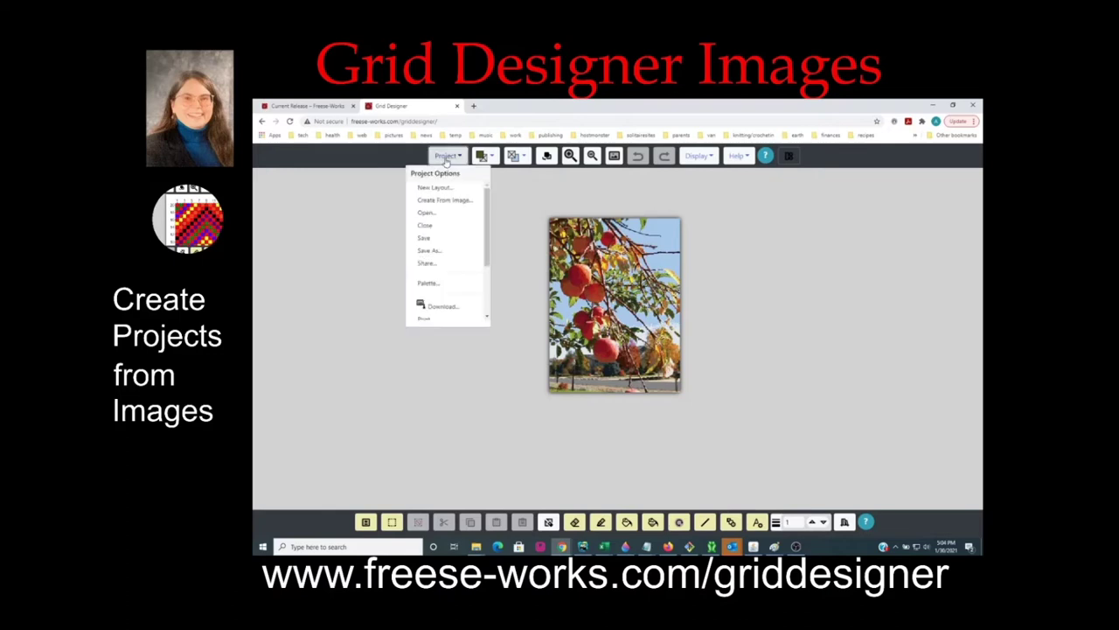
scroll(454, 276, "down", 2)
scroll(456, 276, "up", 2)
scroll(447, 255, "down", 2)
scroll(448, 258, "down", 1)
left_click(450, 257)
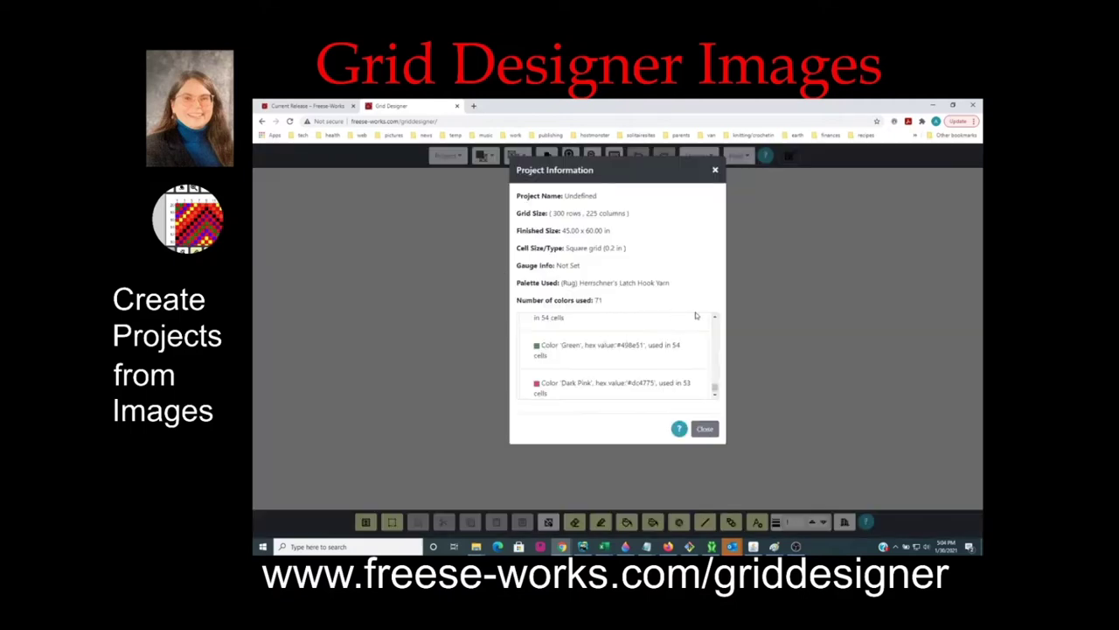
left_click(715, 395)
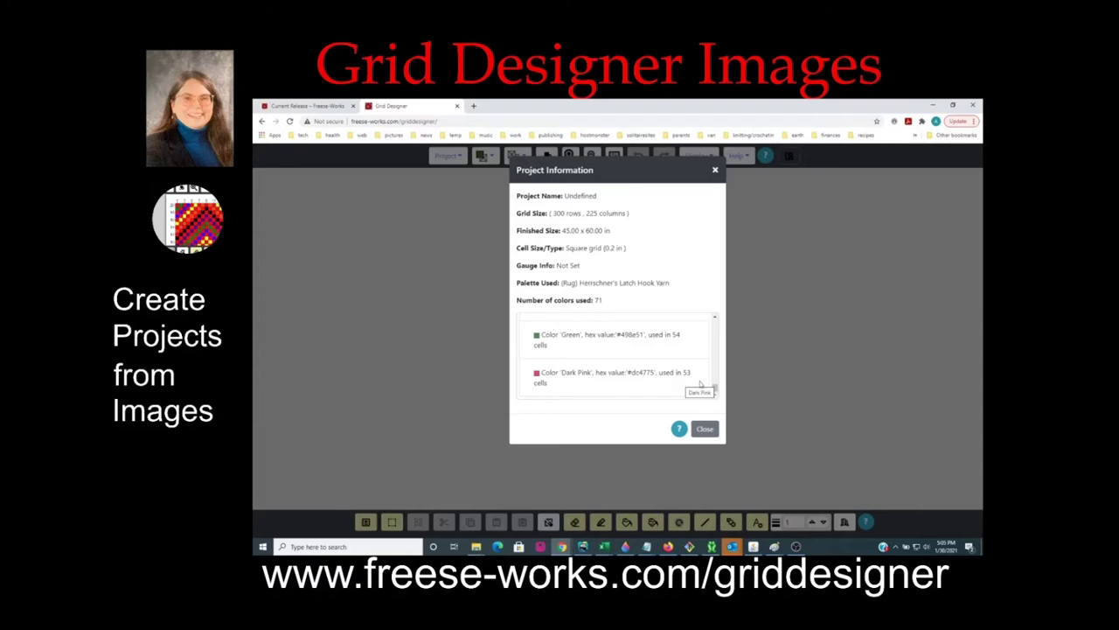
scroll(712, 332, "up", 2)
scroll(713, 331, "up", 2)
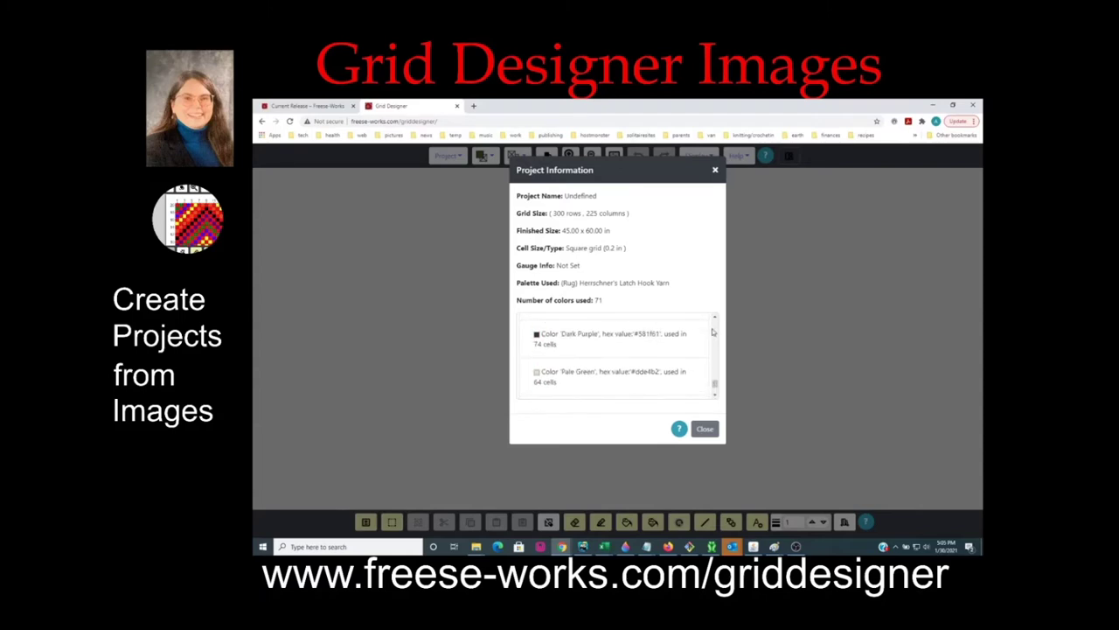
scroll(713, 331, "up", 2)
scroll(713, 331, "up", 2)
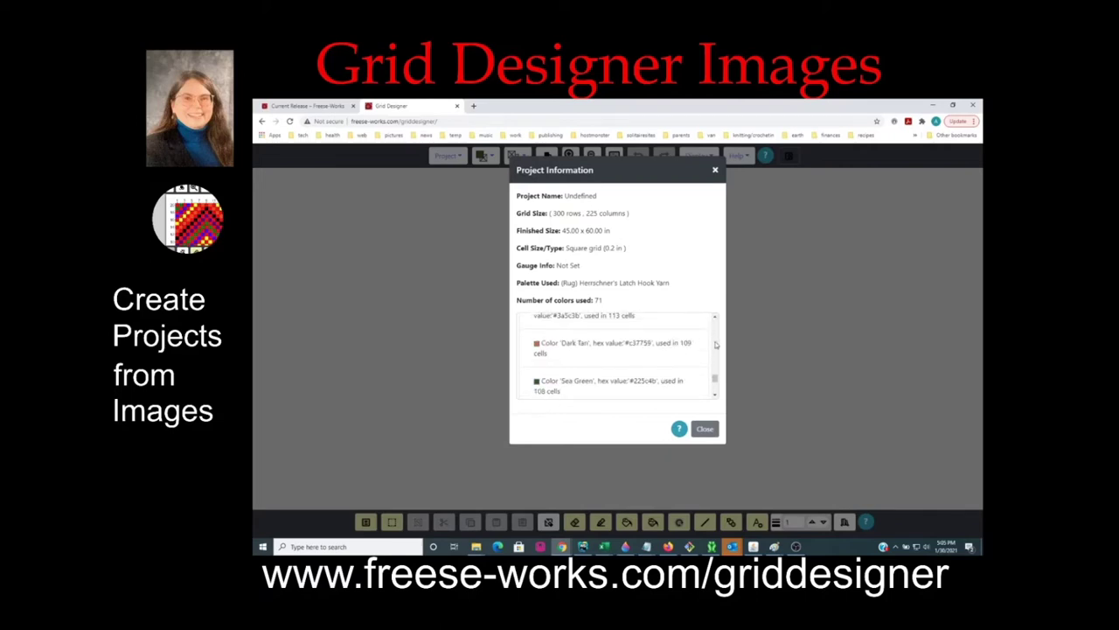
left_click(714, 395)
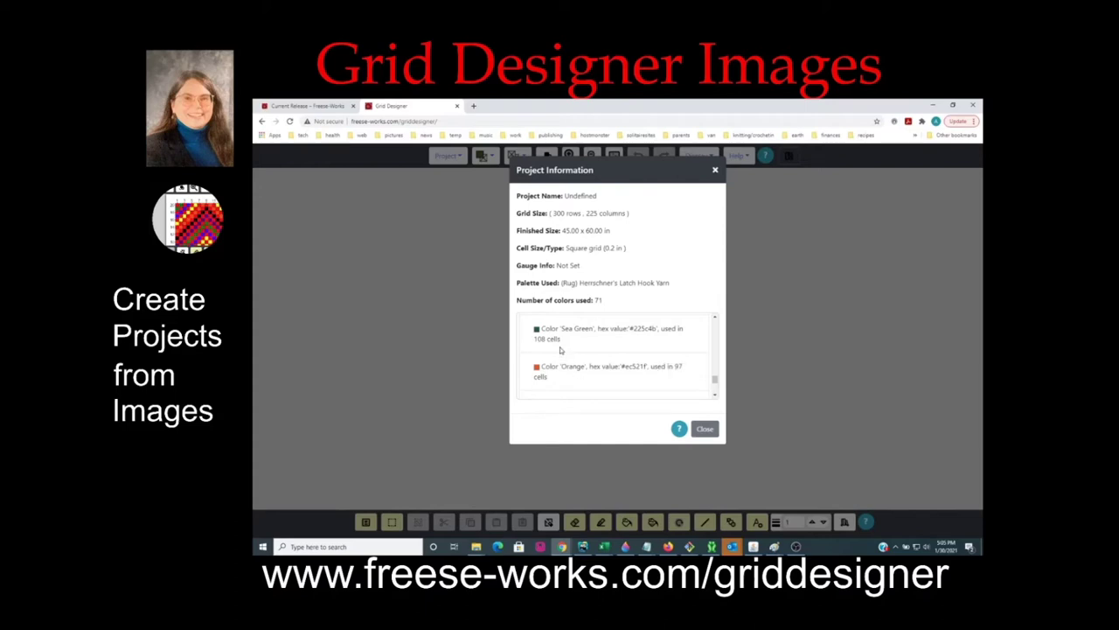
left_click(705, 429)
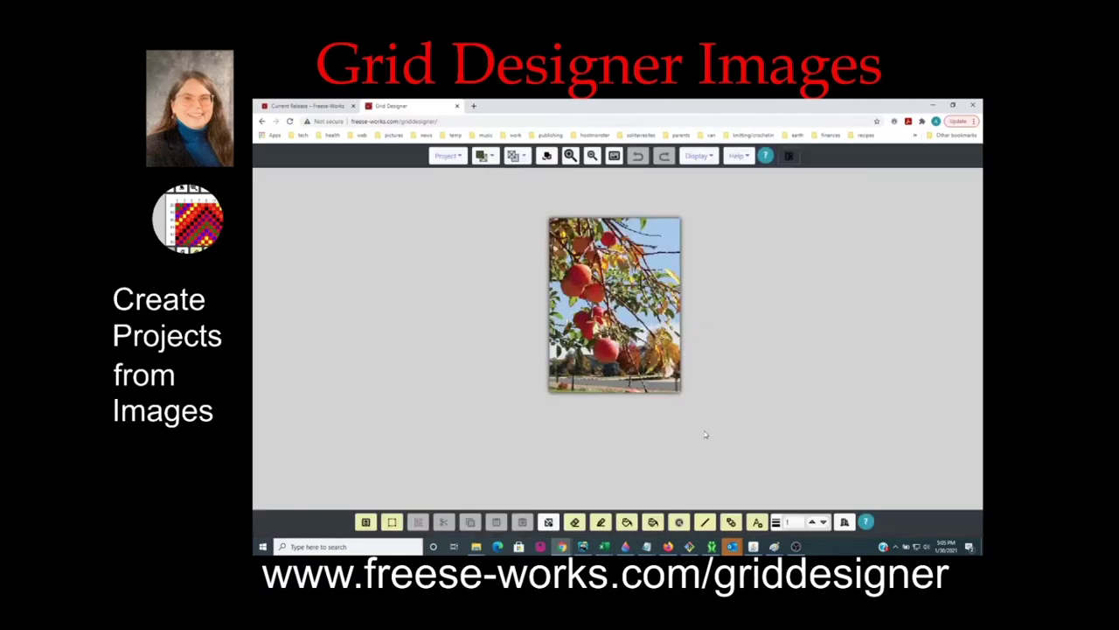
Discard the unsaved project and create another from the same photo, removing colors used in 100 cells or less.
left_click(447, 158)
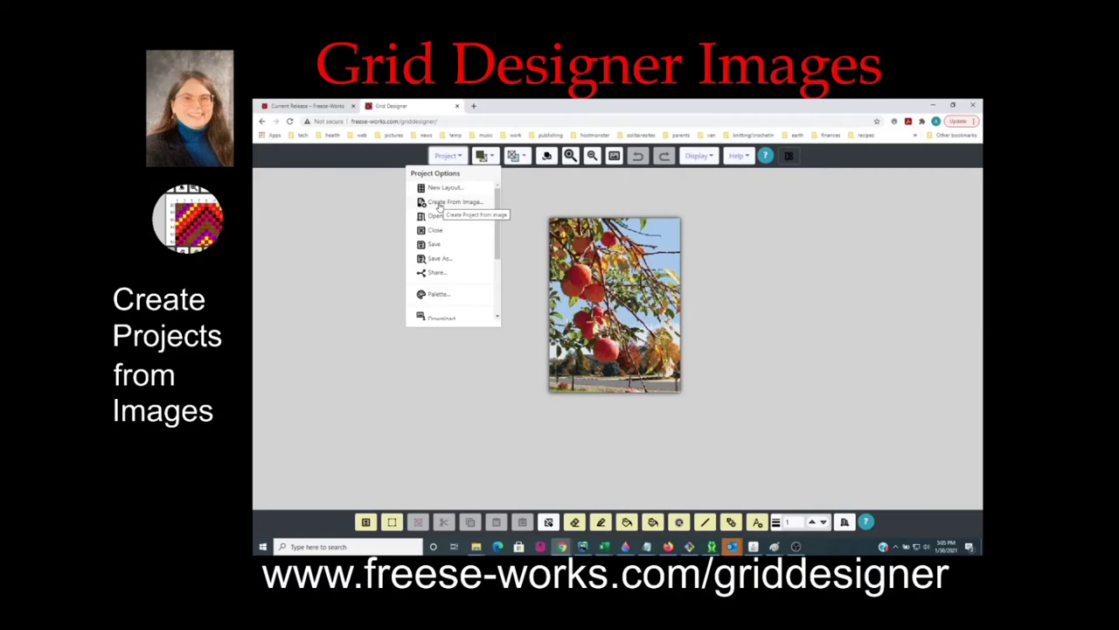
left_click(438, 206)
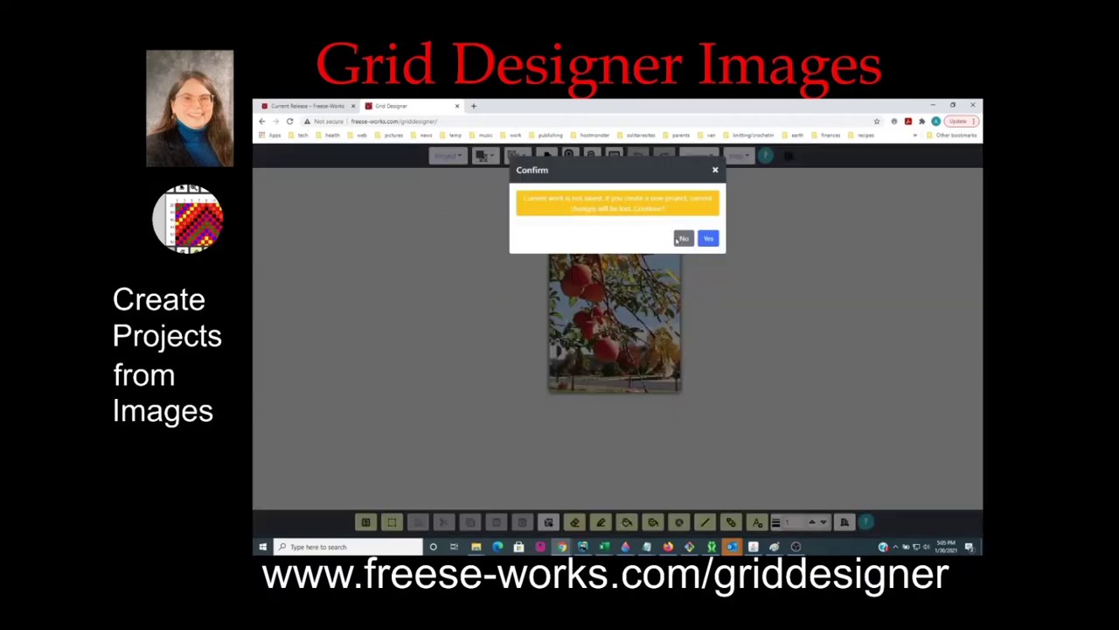
left_click(710, 238)
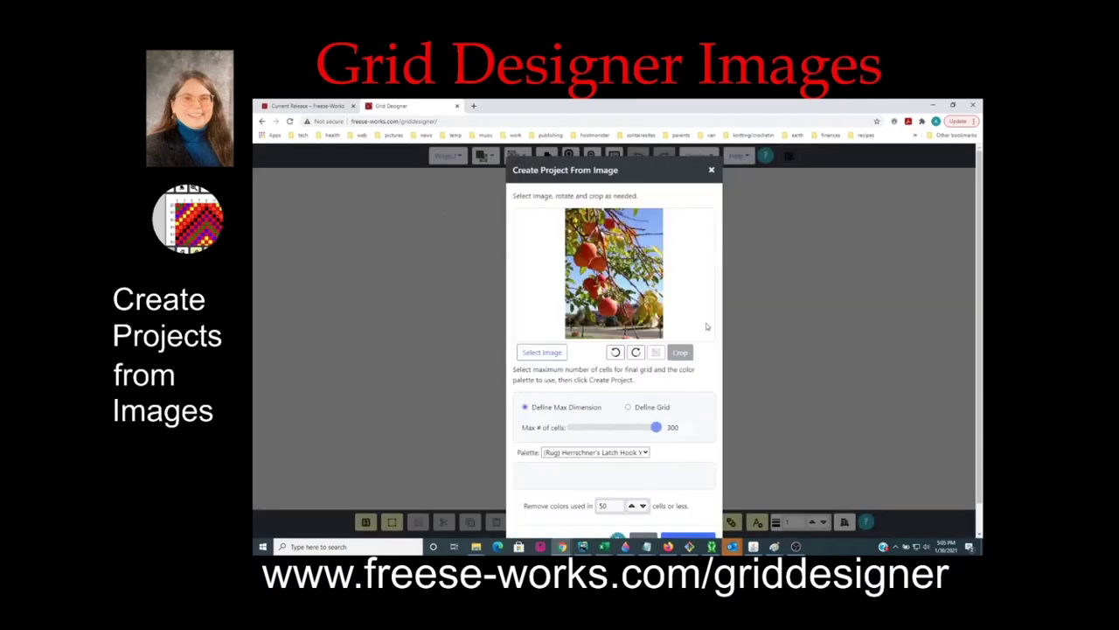
scroll(706, 406, "down", 1)
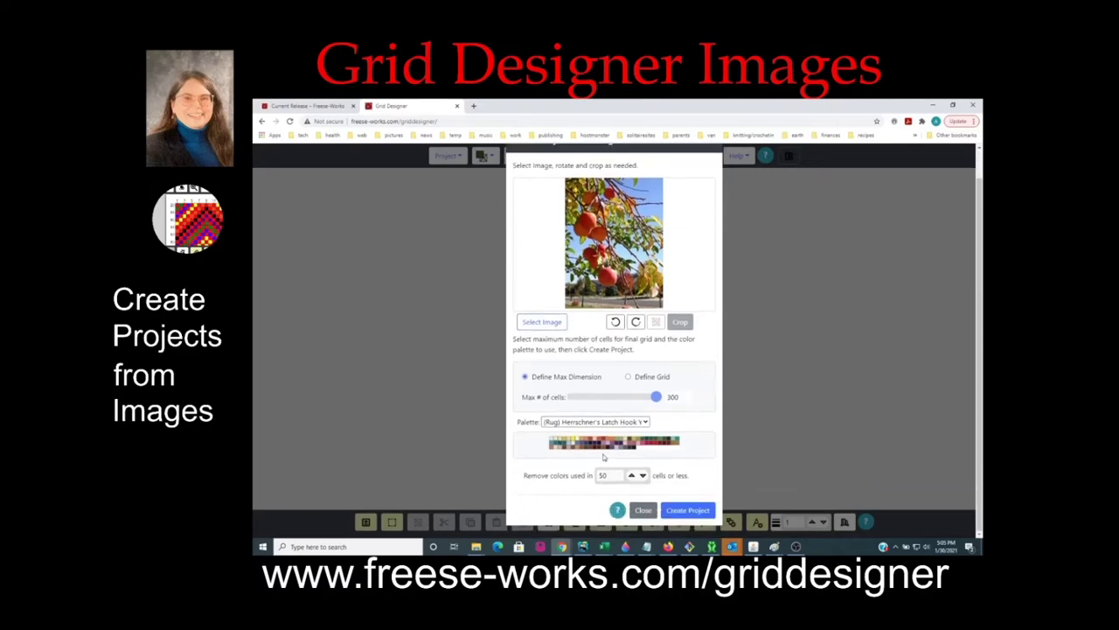
left_click_drag(609, 475, 588, 478)
type("100")
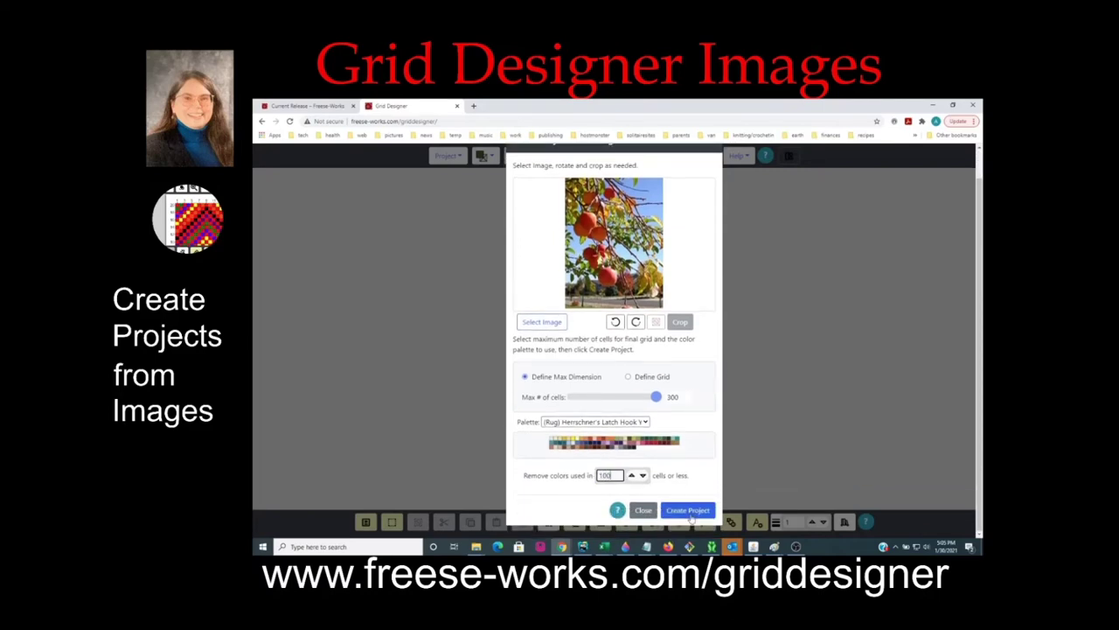
left_click(690, 516)
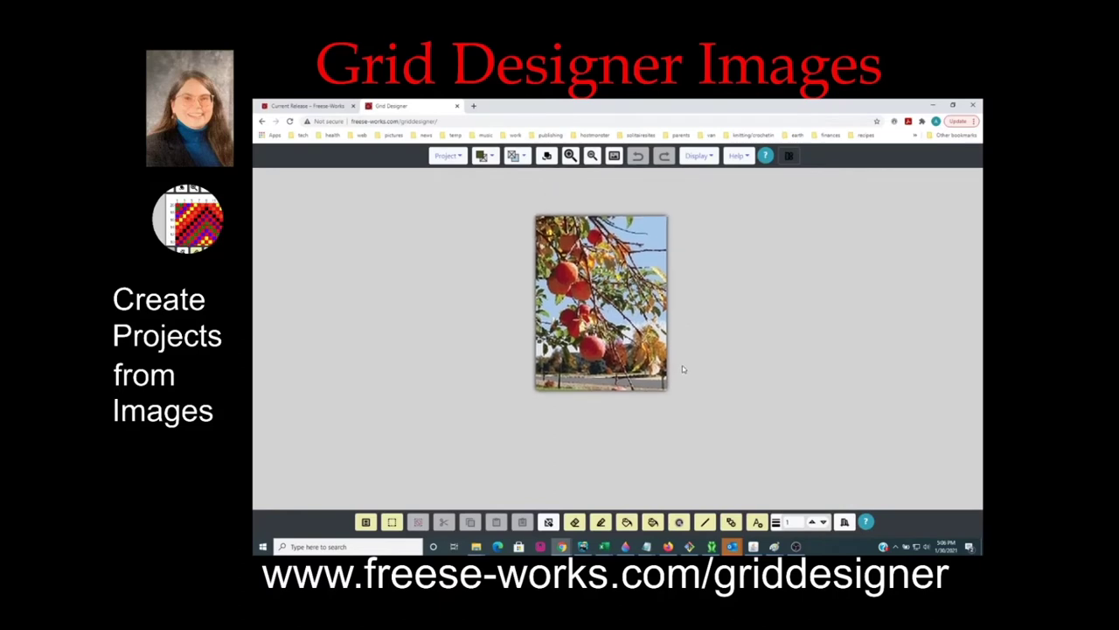
Examine the project information of the 100-cell version, checking the number of colors and the cell counts of its least-used yarns.
left_click(569, 156)
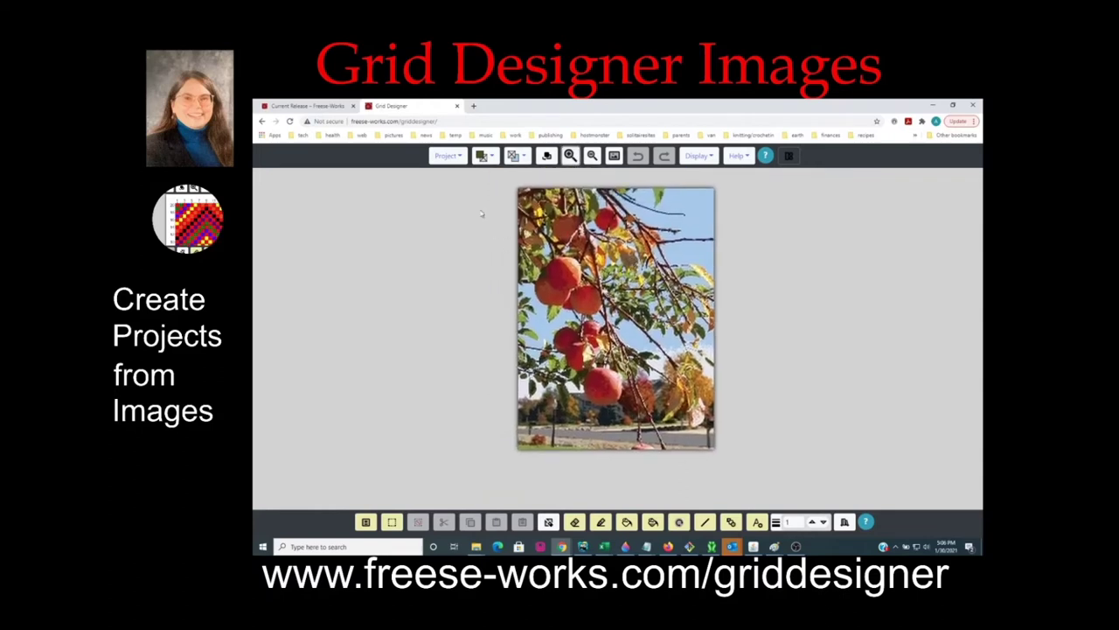
left_click(445, 156)
scroll(441, 288, "down", 3)
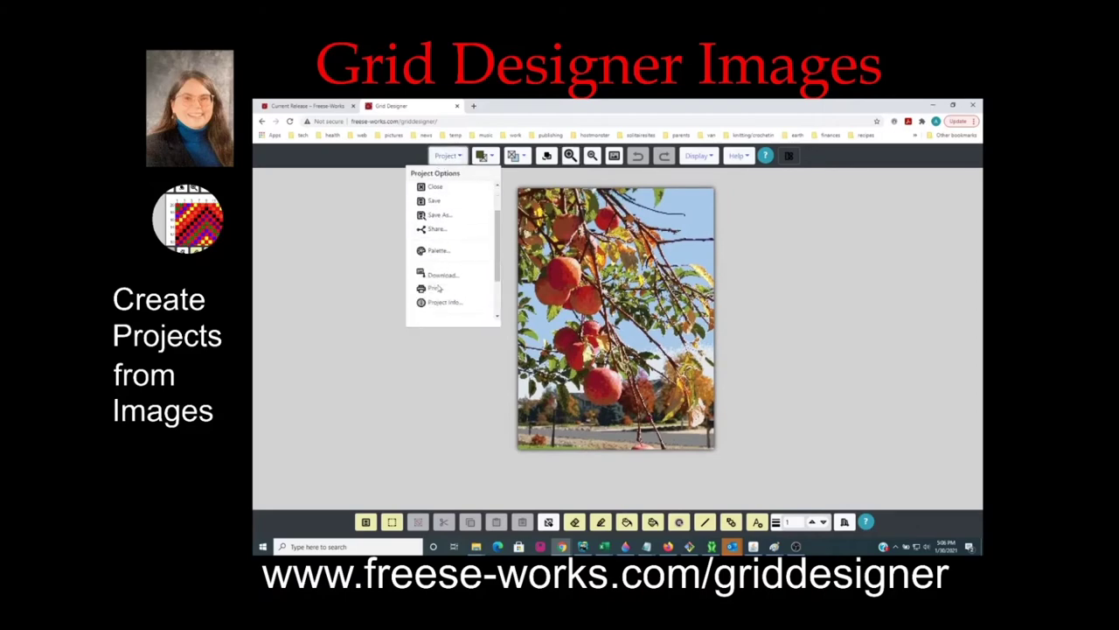
left_click(474, 303)
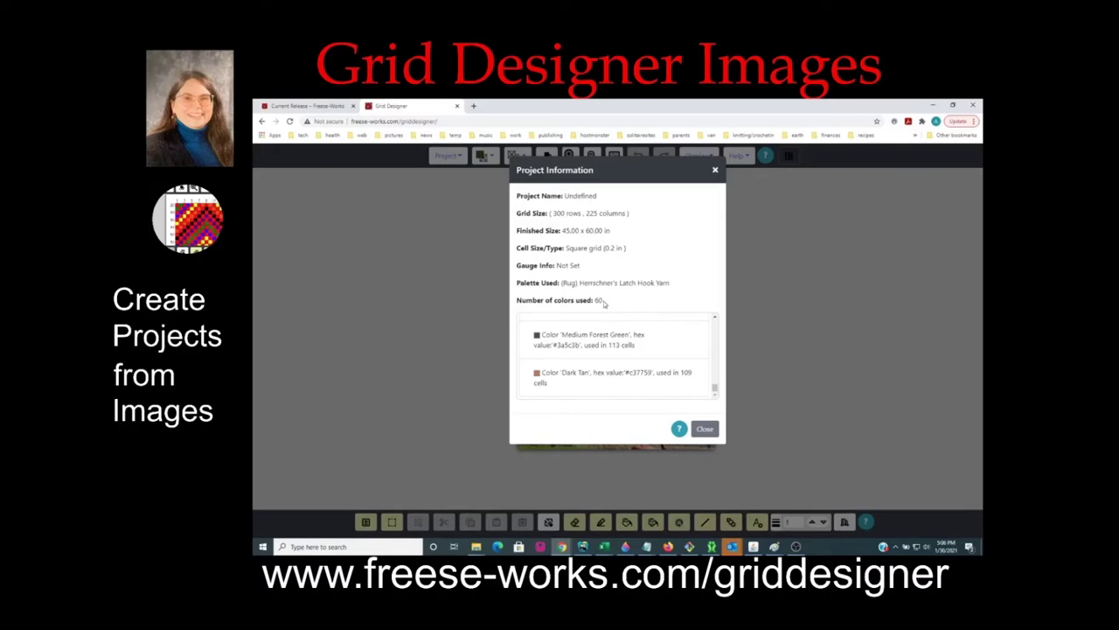
left_click(706, 432)
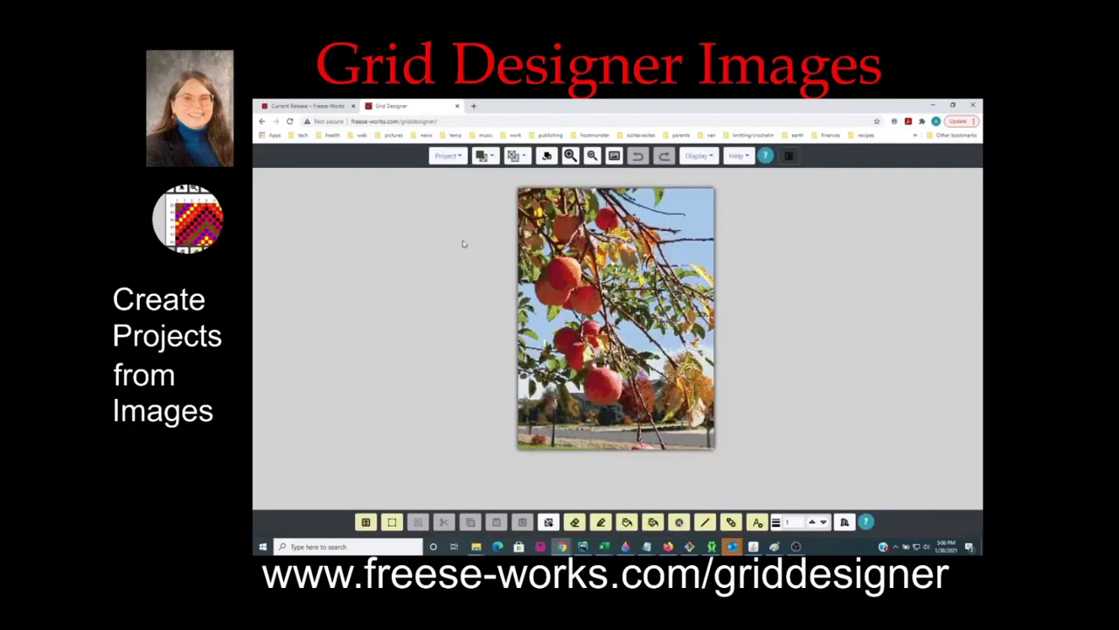
Discard the unsaved project and create another from the same photo, removing colors used in 200 cells or less.
left_click(444, 155)
left_click(448, 202)
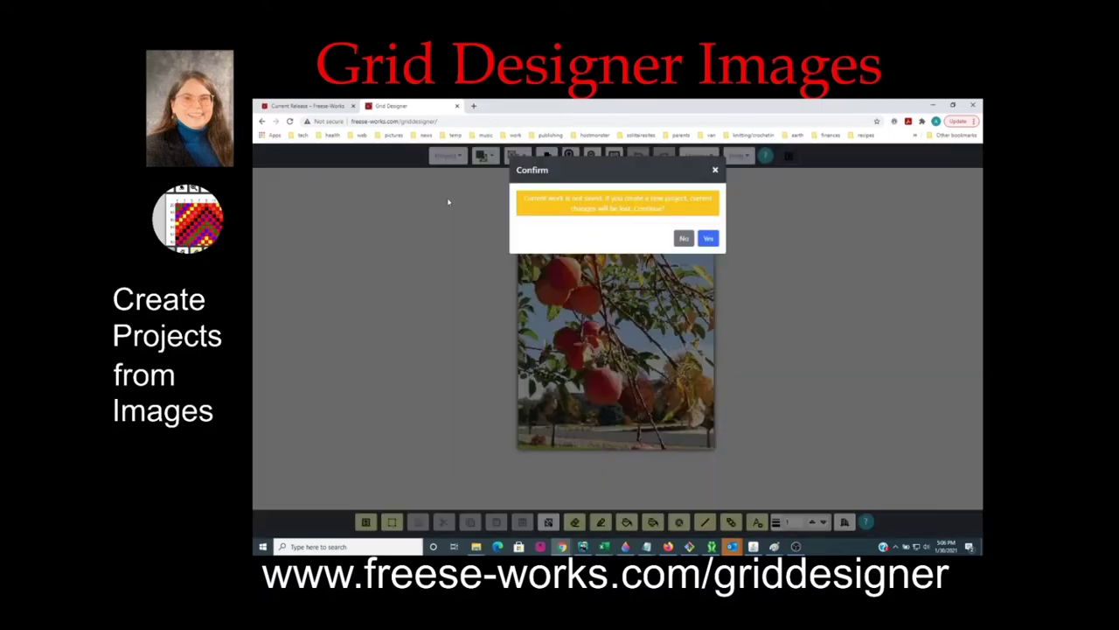
left_click(709, 239)
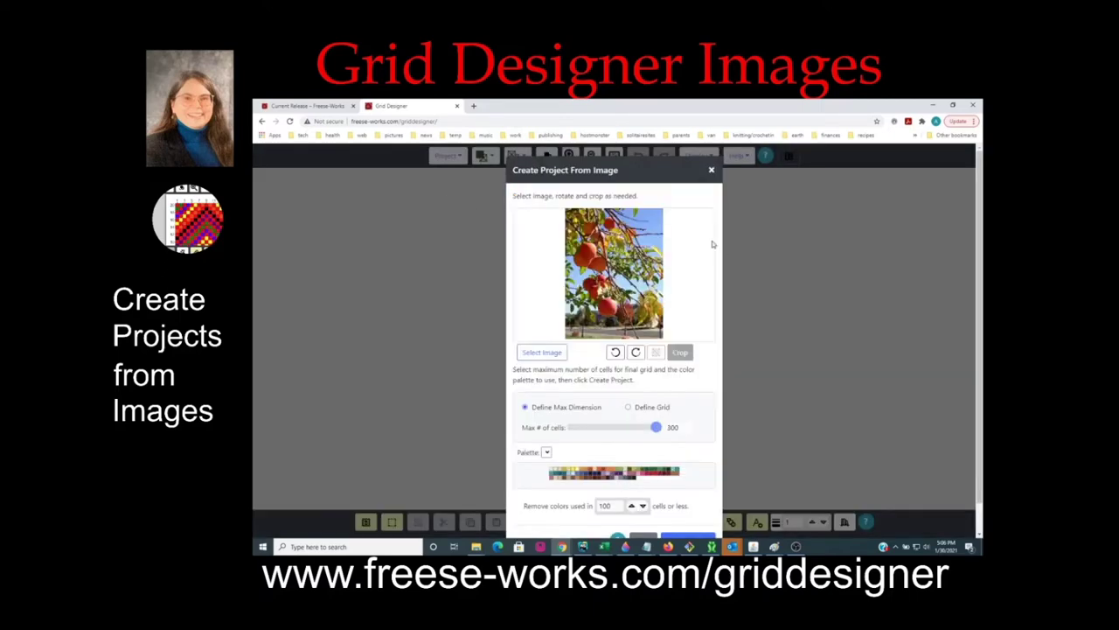
scroll(706, 411, "down", 1)
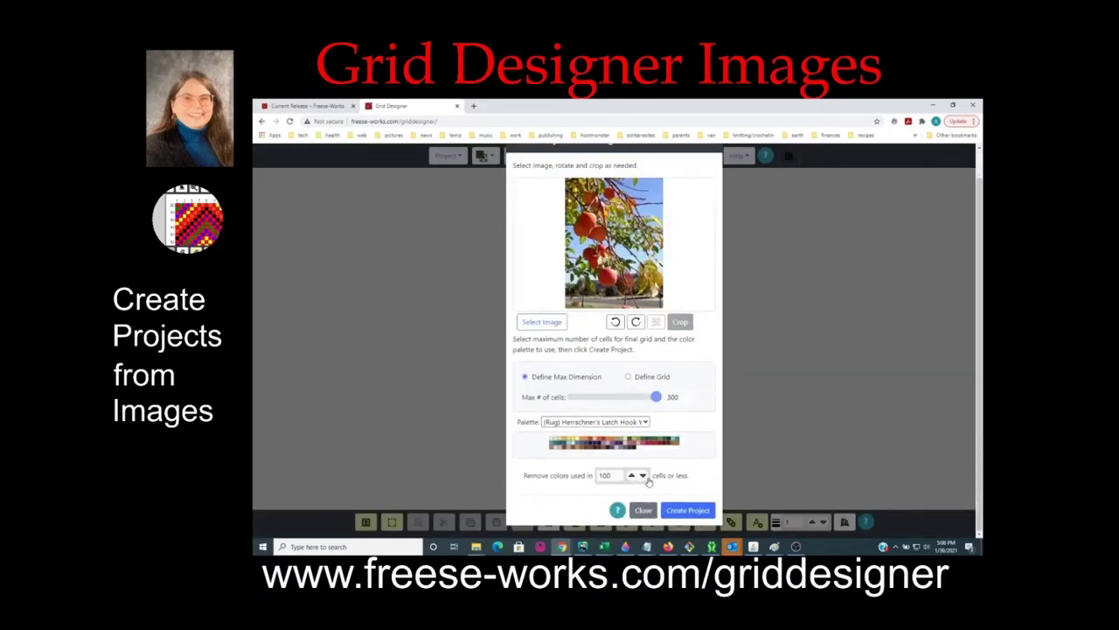
left_click_drag(626, 478, 582, 479)
type("200")
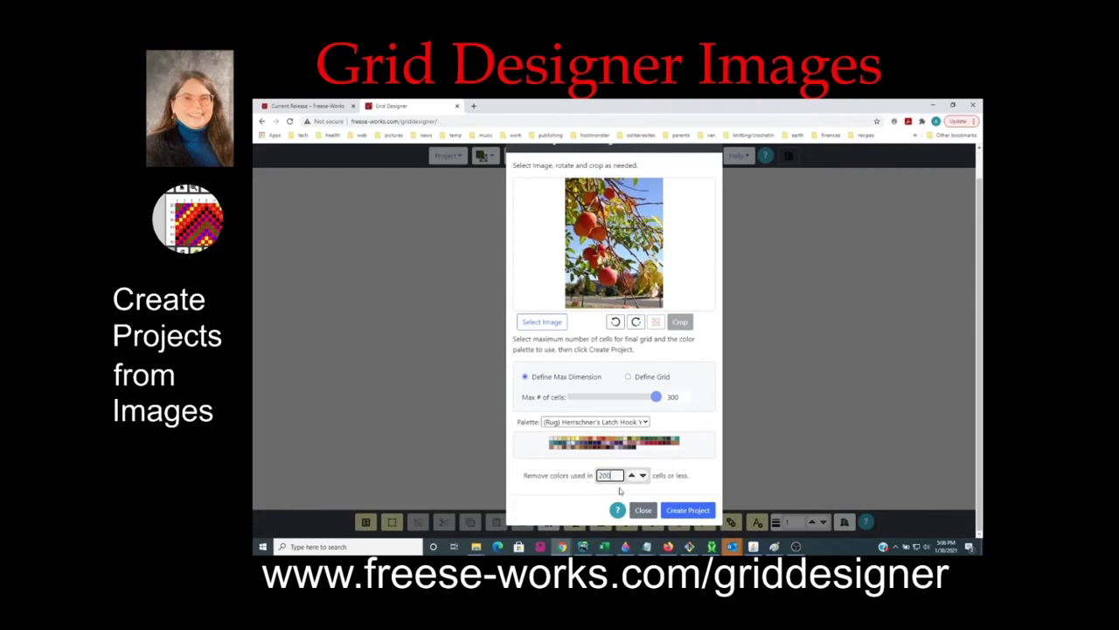
left_click(687, 510)
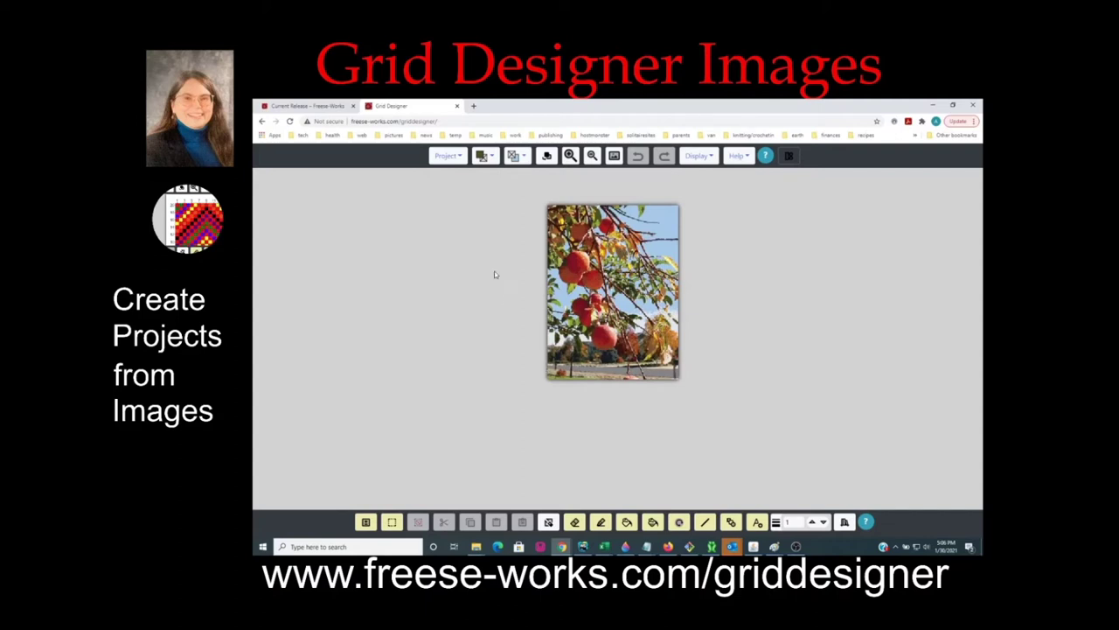
Discard the unsaved project and create another from the same photo, removing colors used in 500 cells or less.
left_click(447, 156)
left_click(445, 202)
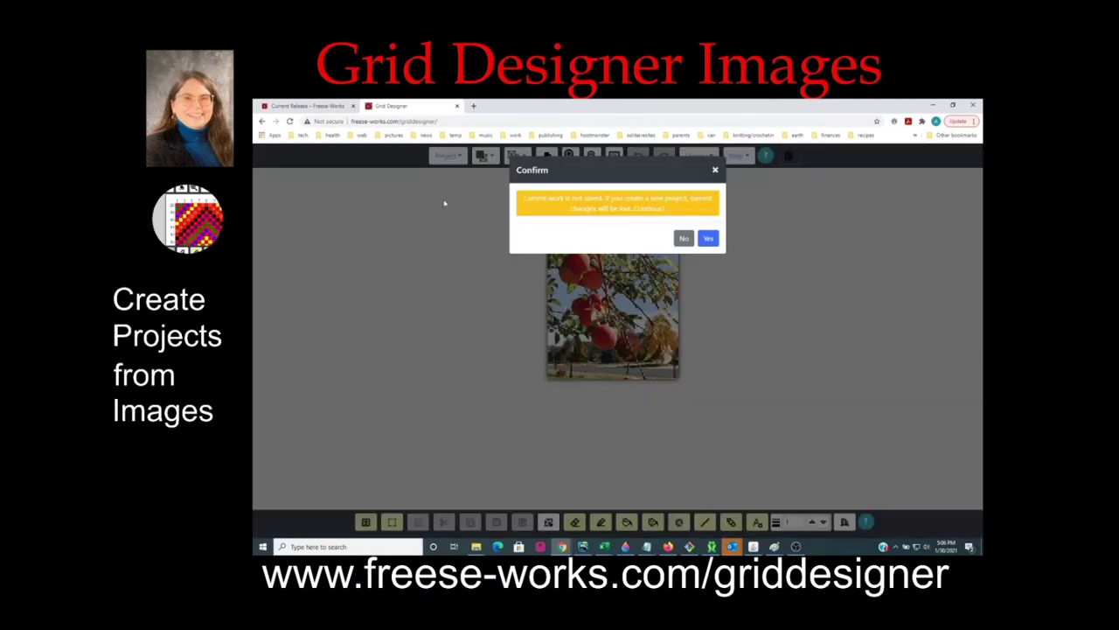
left_click(706, 238)
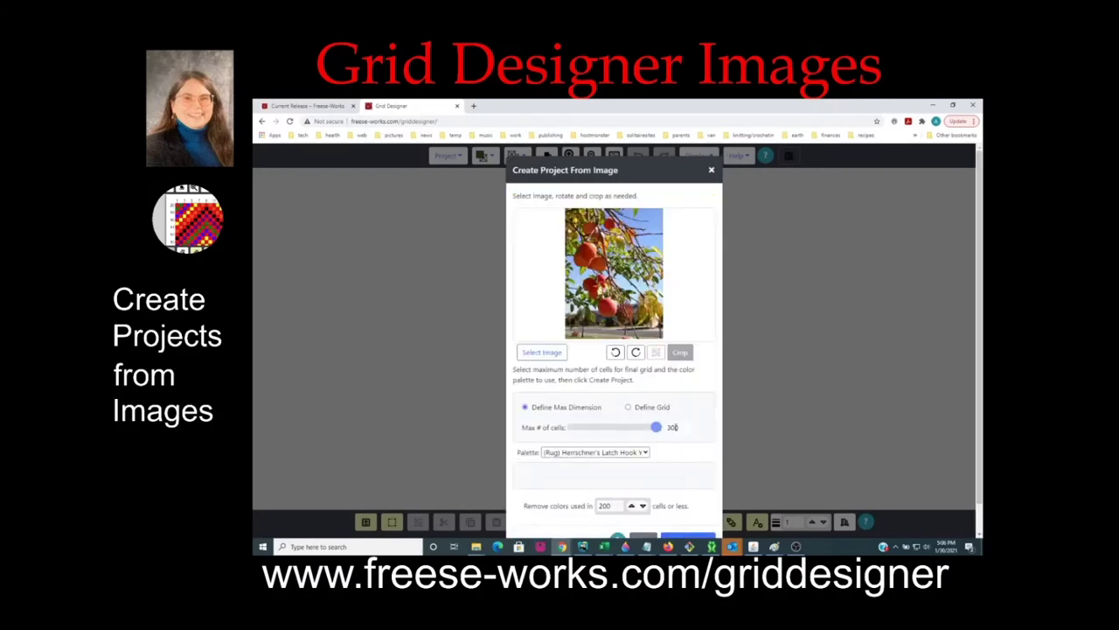
scroll(671, 422, "down", 1)
left_click_drag(622, 475, 575, 478)
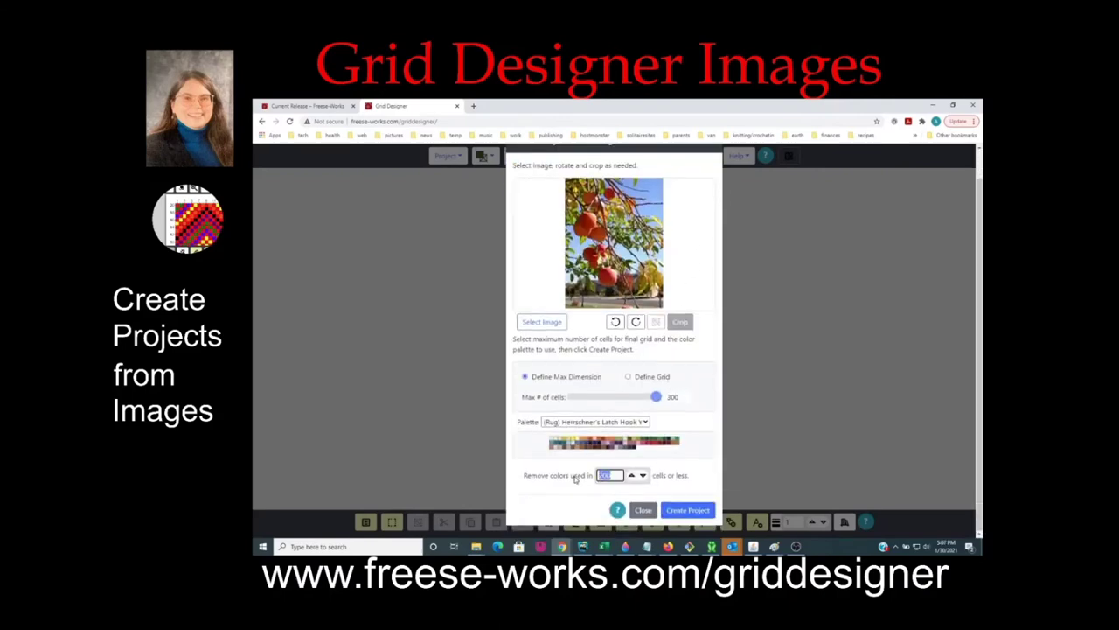
type("500")
left_click(687, 510)
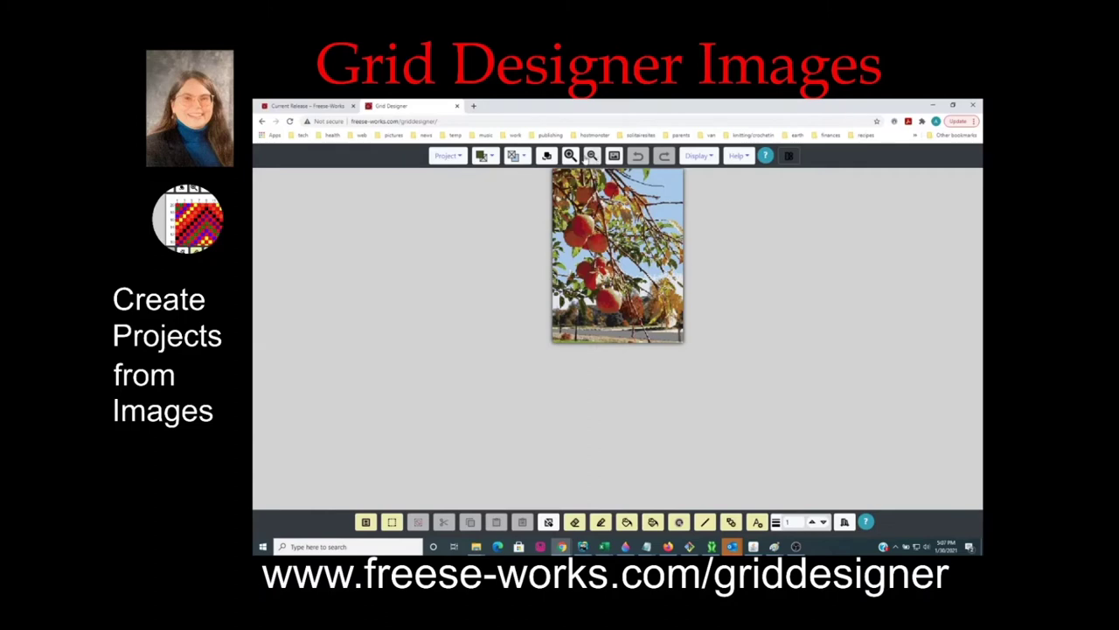
Examine the 500-cell version's project information, checking how many colors it uses and the cell counts of its least-used yarns.
left_click(569, 154)
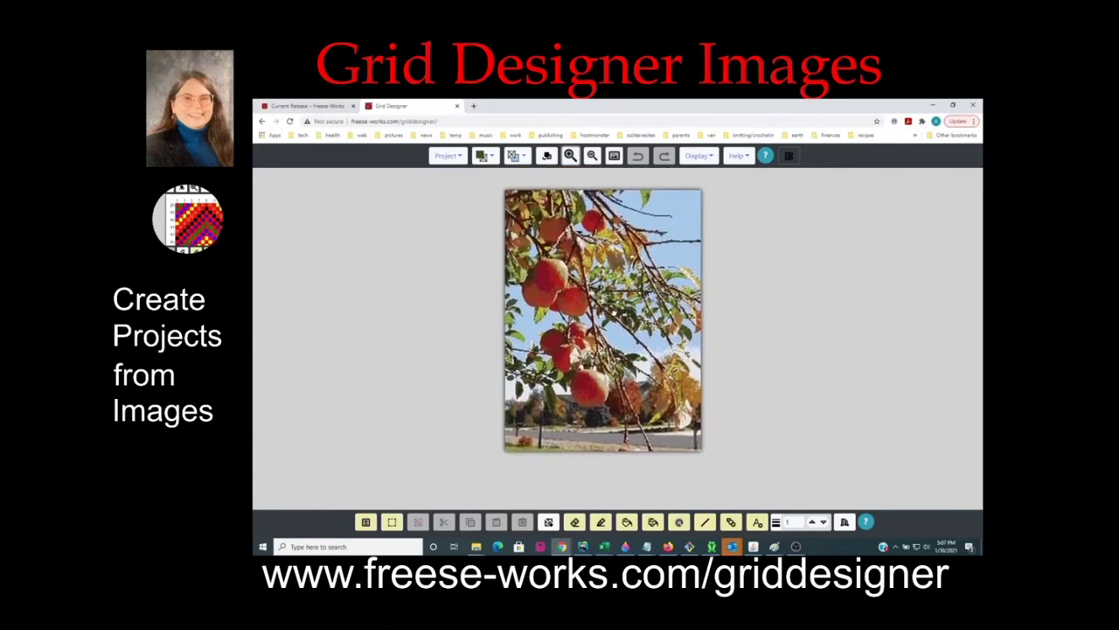
left_click(446, 156)
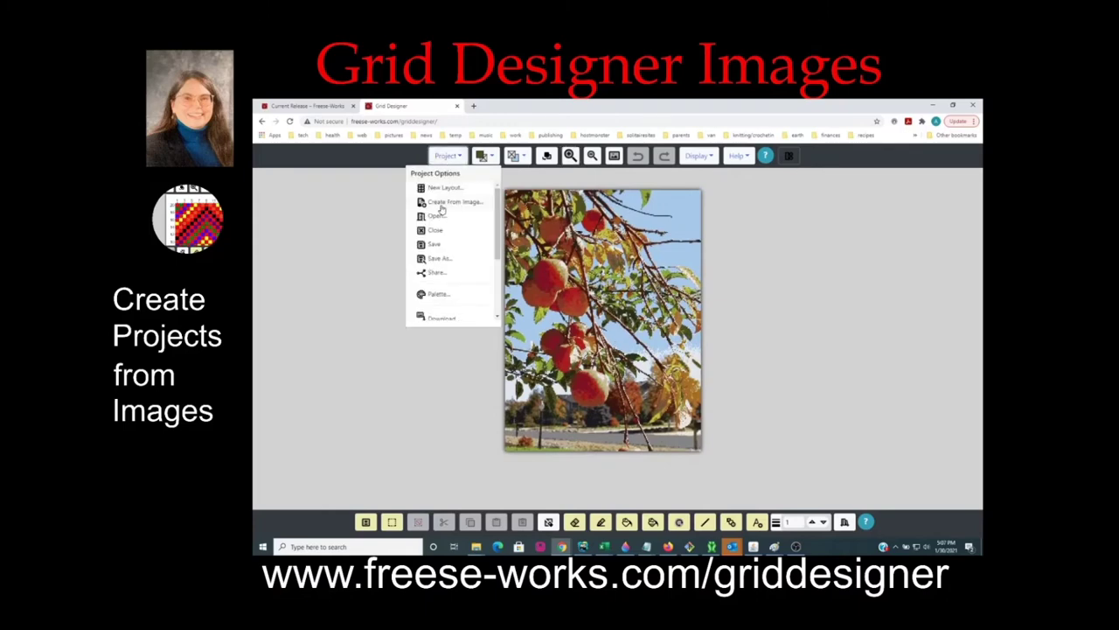
scroll(441, 287, "down", 2)
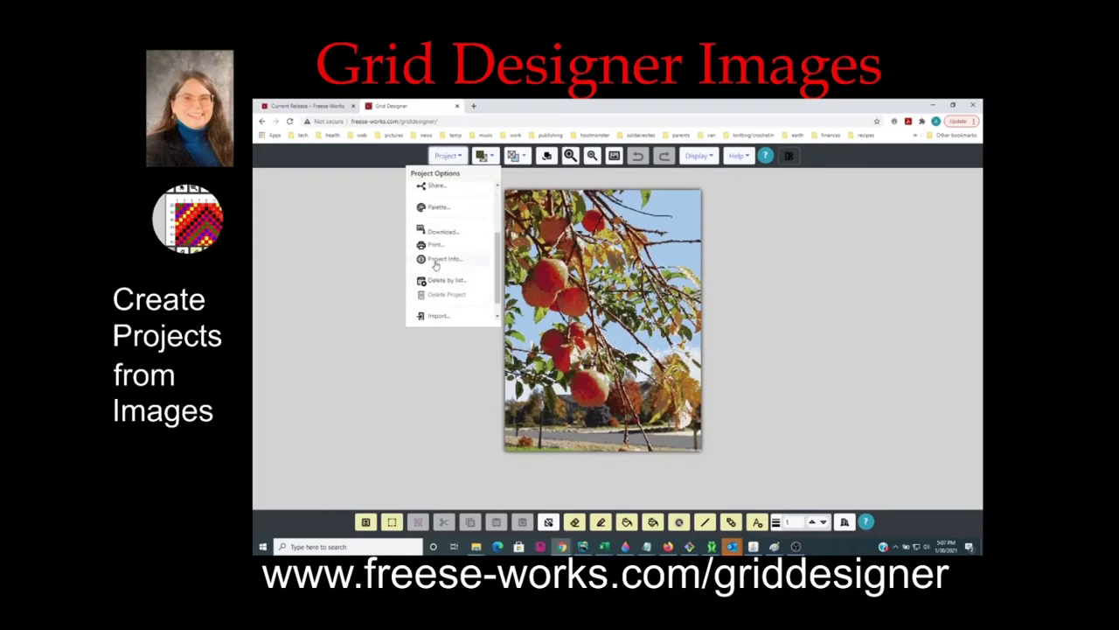
left_click(435, 260)
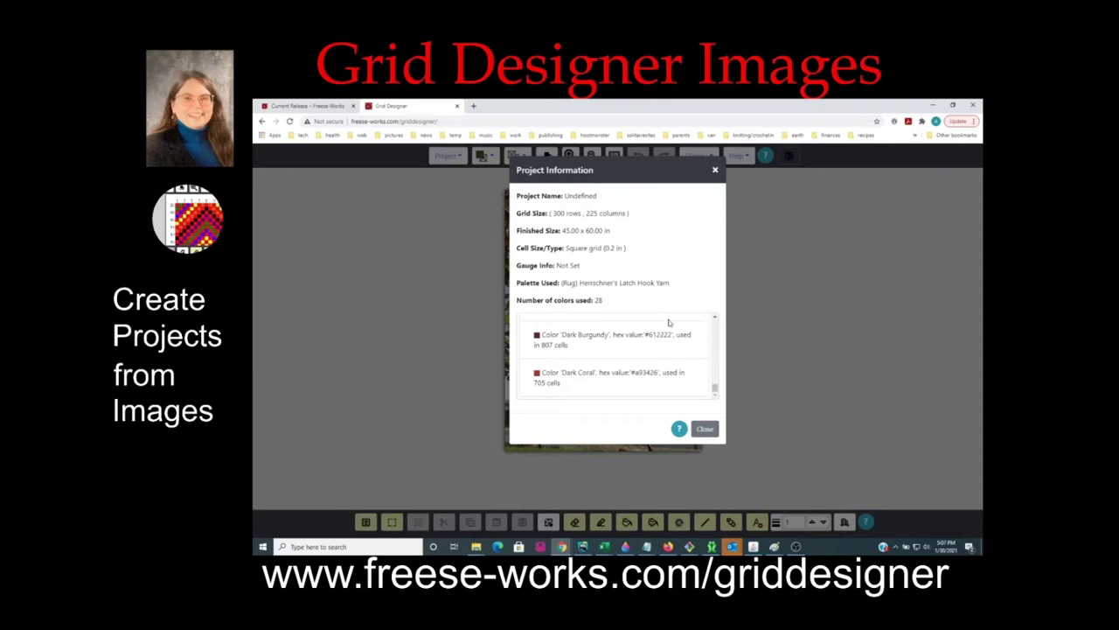
left_click(705, 429)
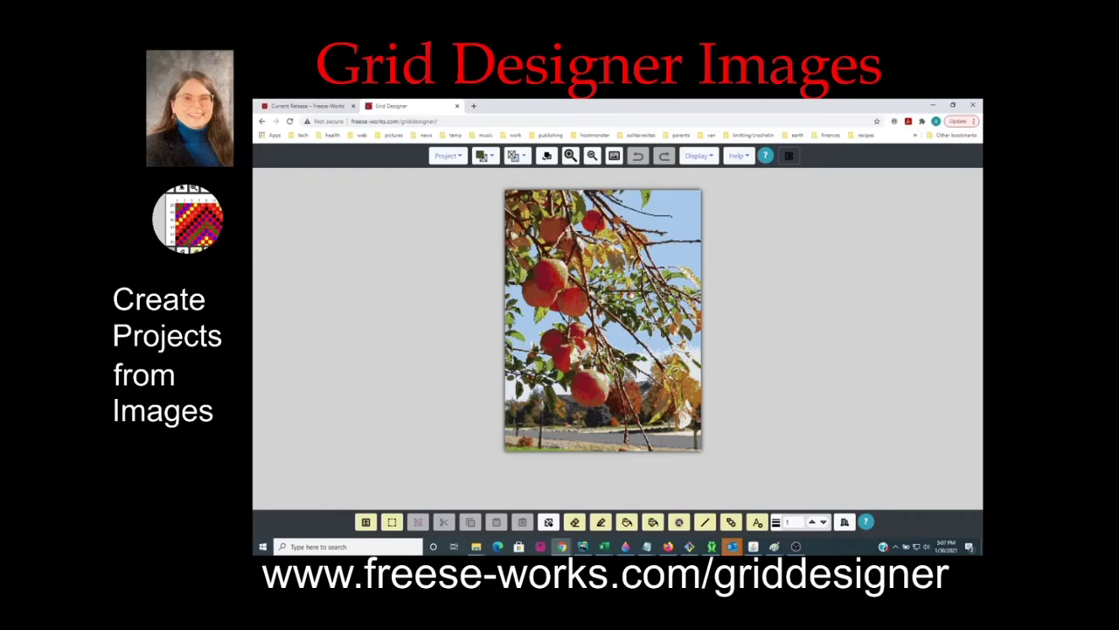
Inspect the apples, leaves and background of the reduced-color grid at close range for loss of detail.
left_click(569, 155)
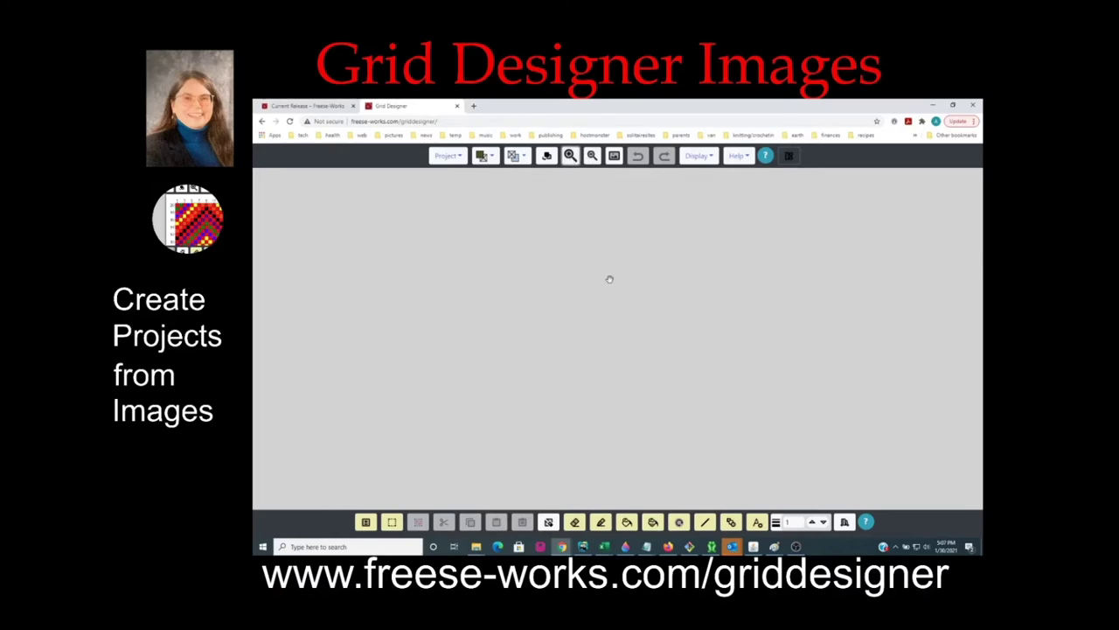
left_click(569, 156)
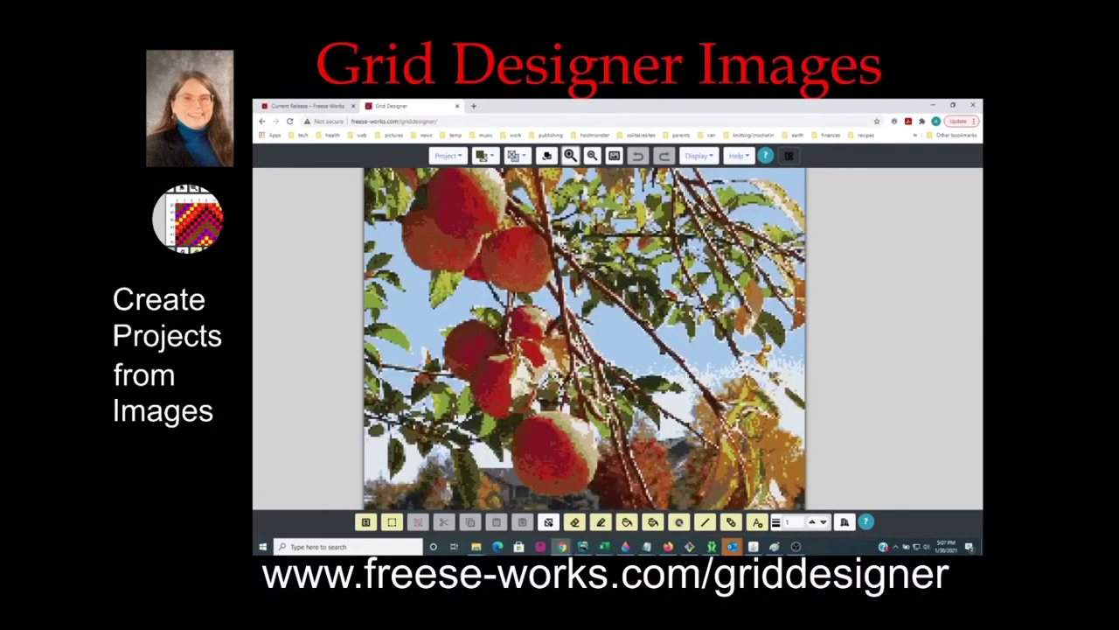
scroll(604, 328, "down", 2)
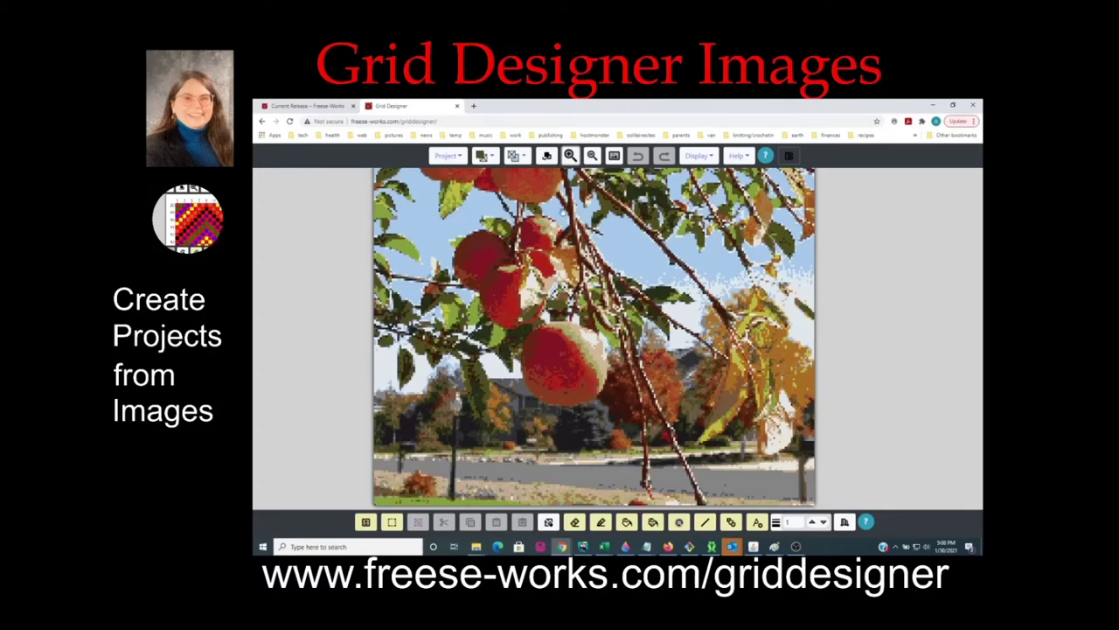
left_click(592, 155)
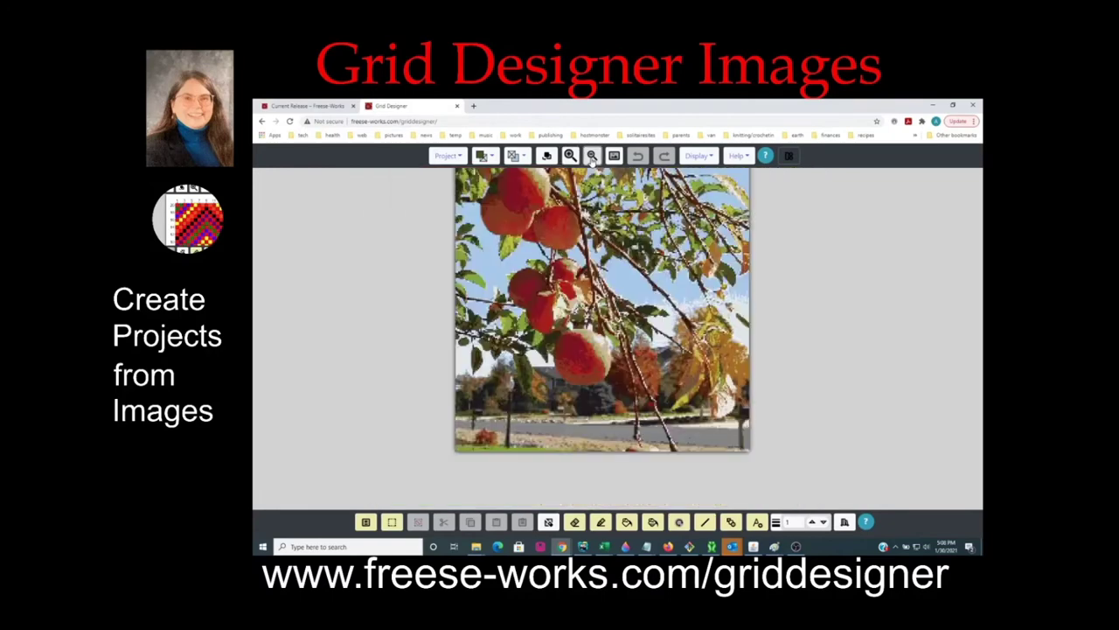
left_click(592, 156)
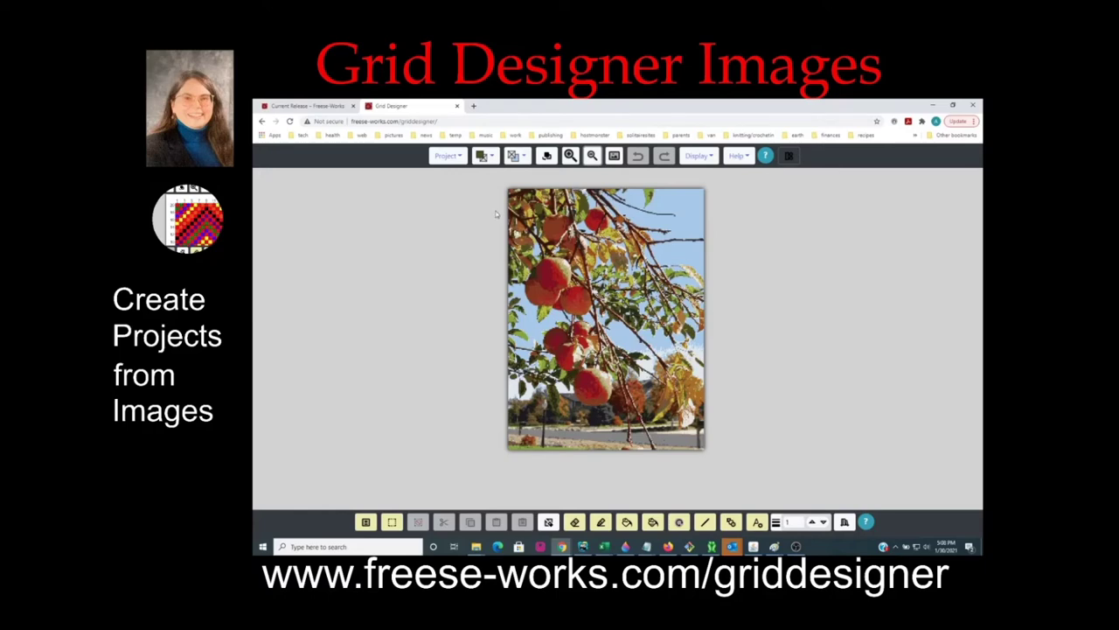
left_click(446, 155)
scroll(452, 277, "down", 1)
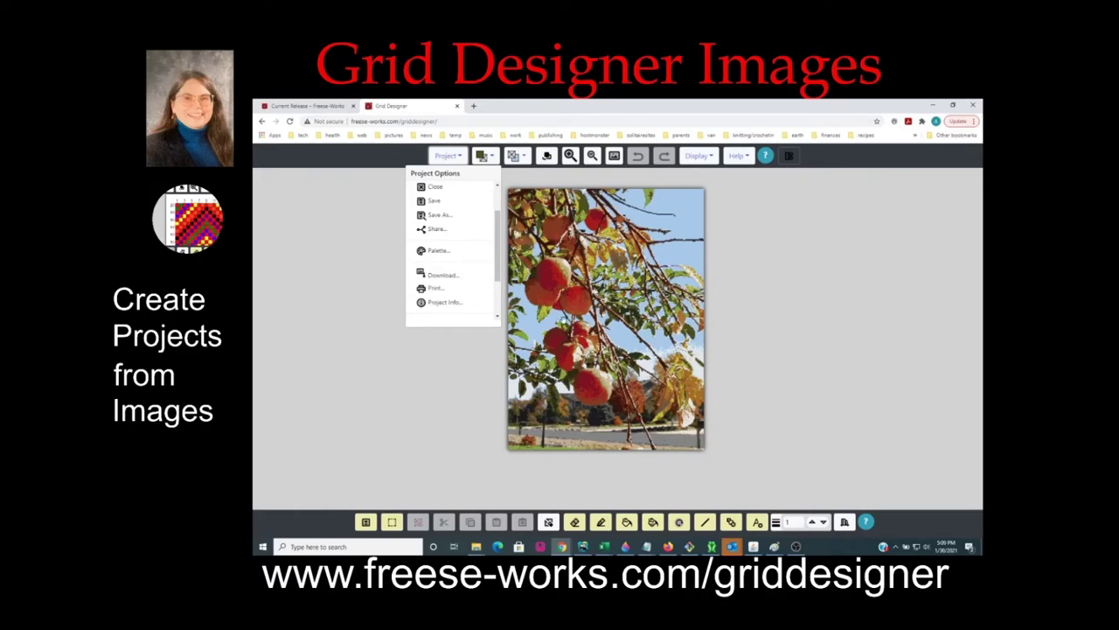
left_click(443, 158)
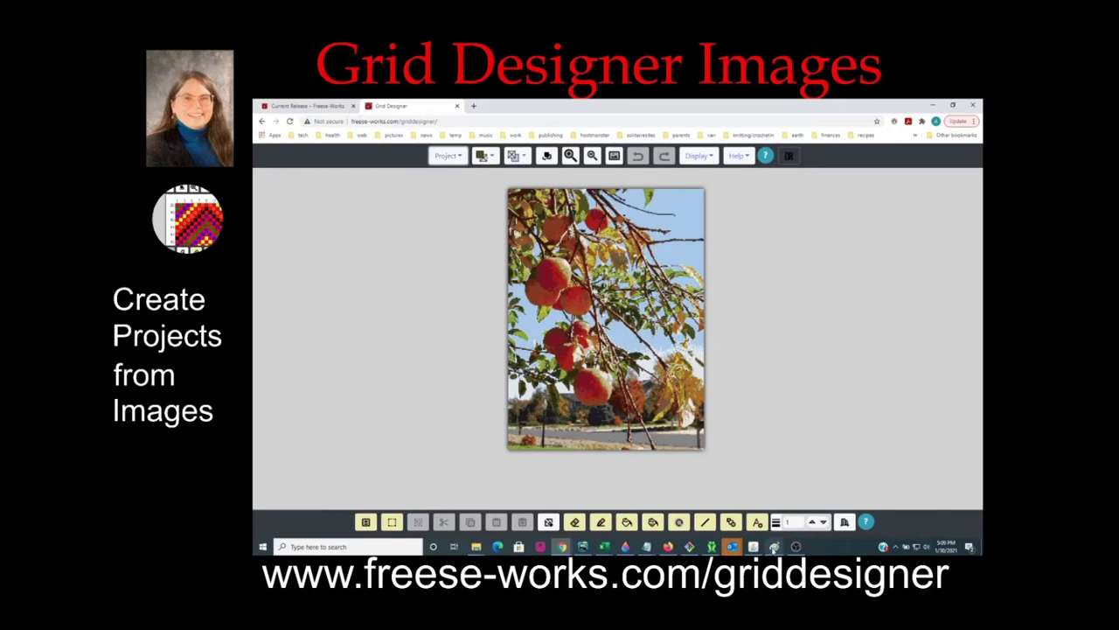
Switch to Paint and lay the remove100.png window exactly over remove5.png to compare the two color reductions.
mouse_move(775, 548)
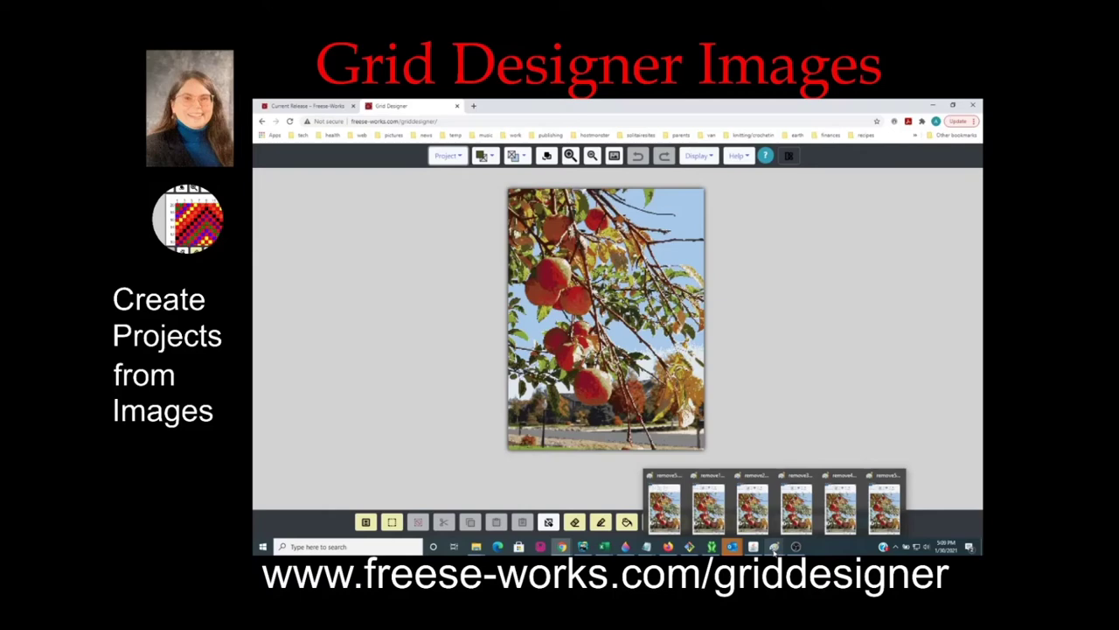
left_click(667, 505)
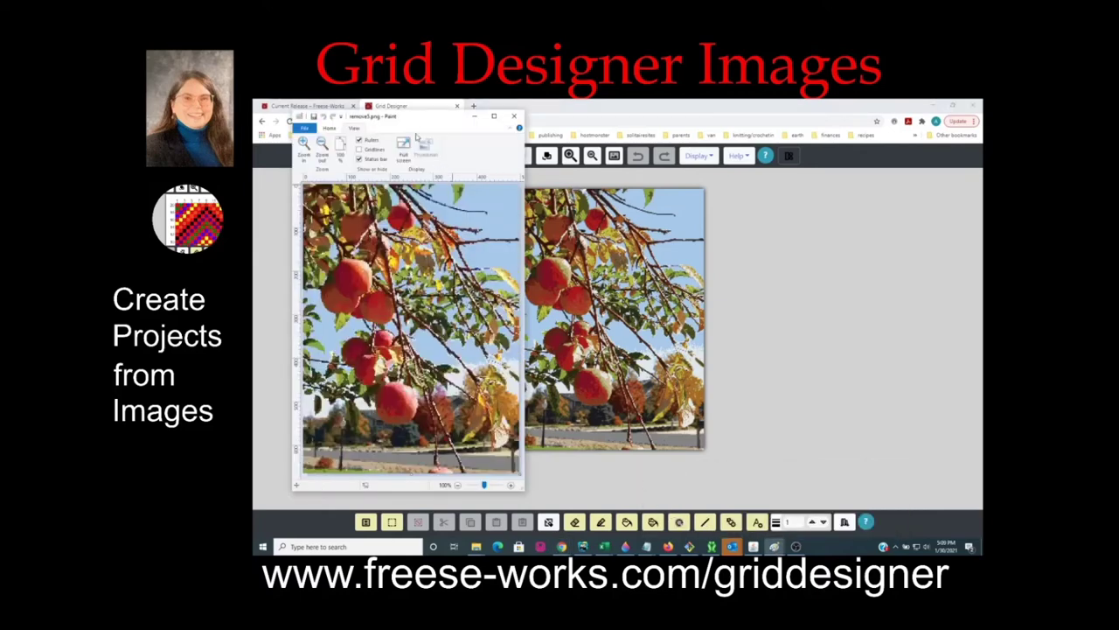
left_click_drag(413, 121, 400, 119)
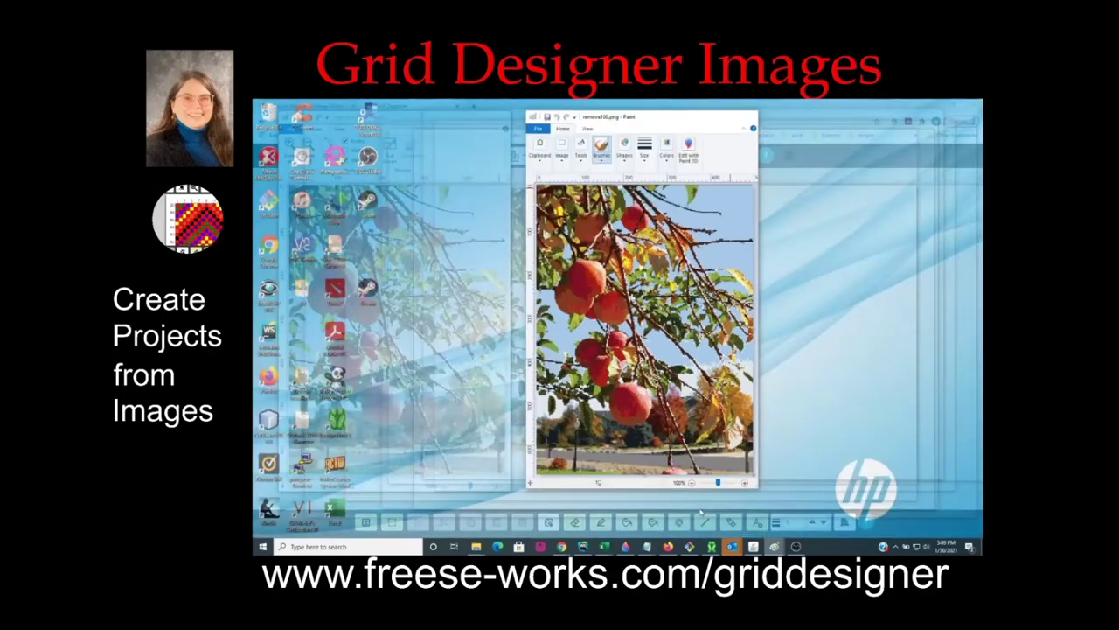
left_click(701, 512)
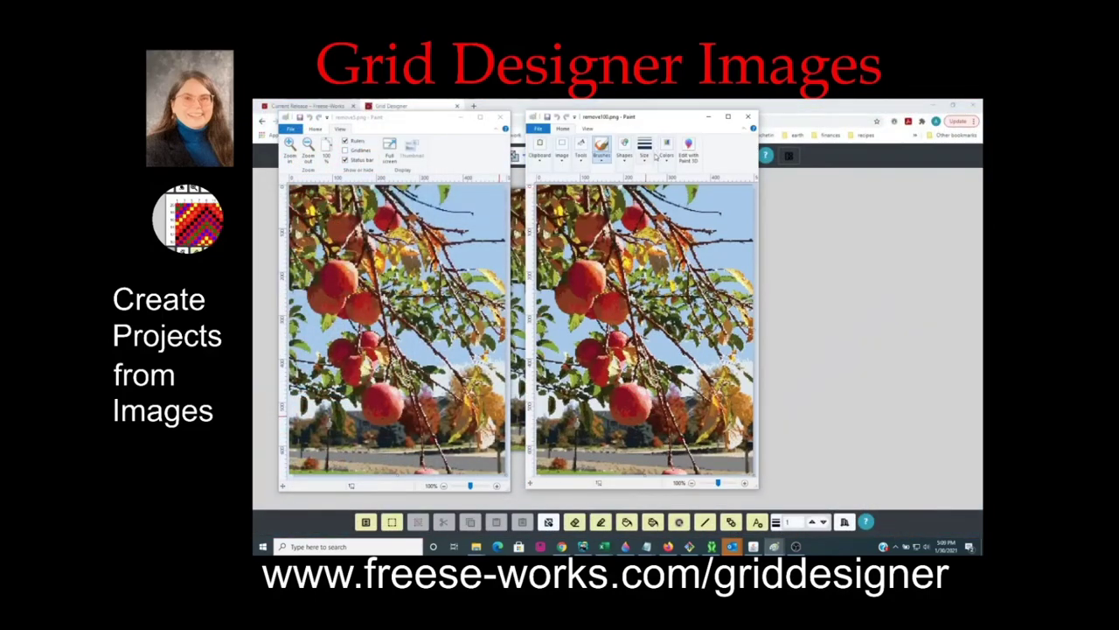
left_click_drag(654, 118, 425, 121)
left_click_drag(411, 121, 407, 121)
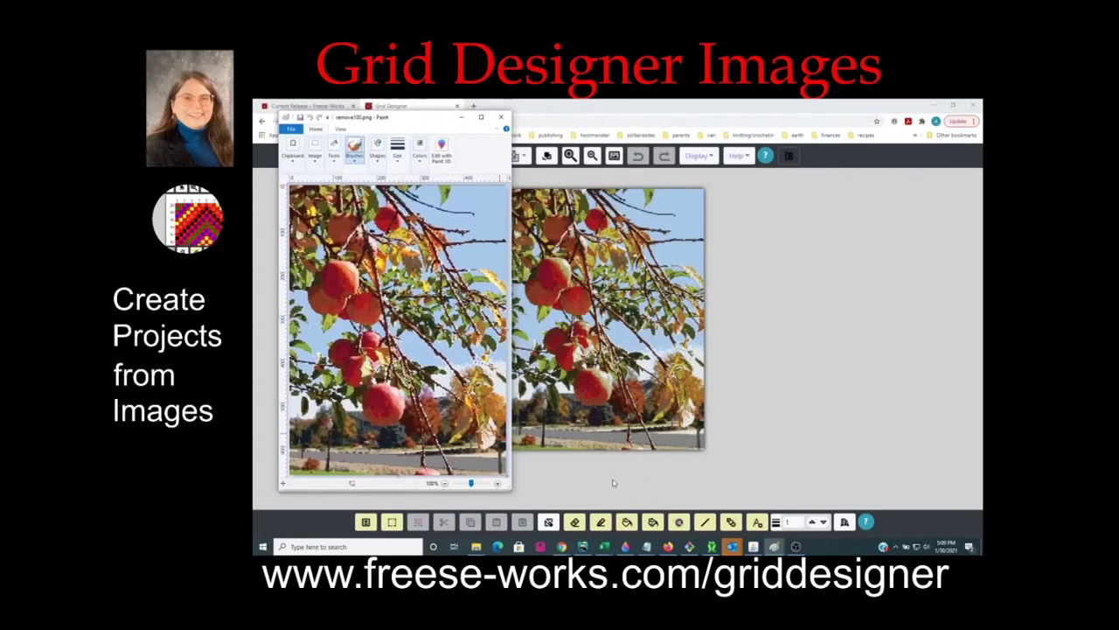
Bring up the remove200.png image and place its window next to remove100.png for comparison.
left_click(775, 549)
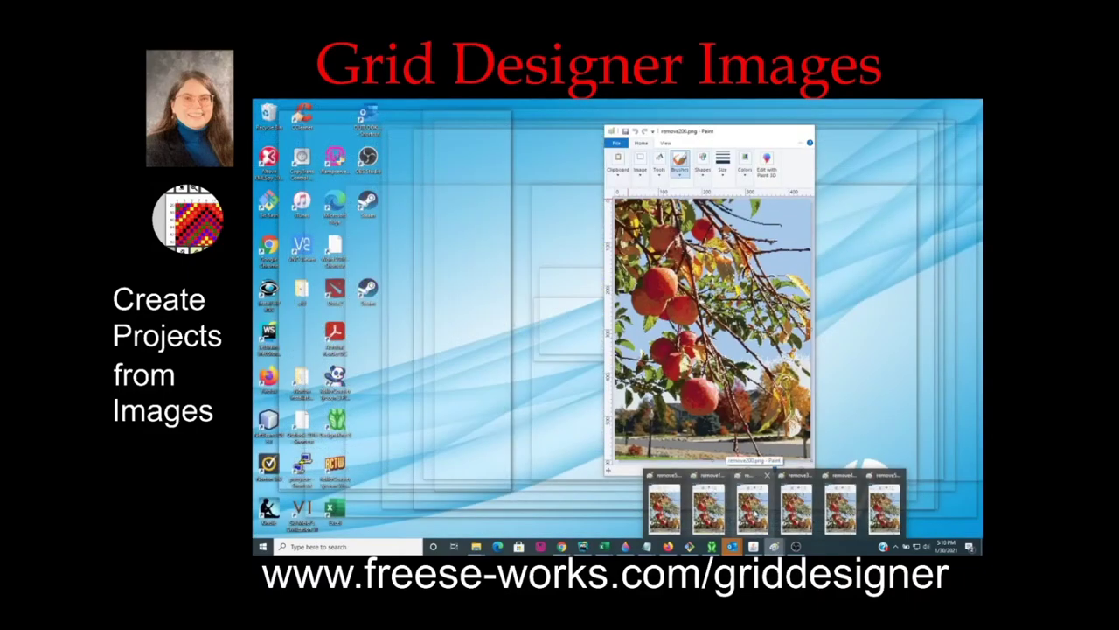
left_click(755, 513)
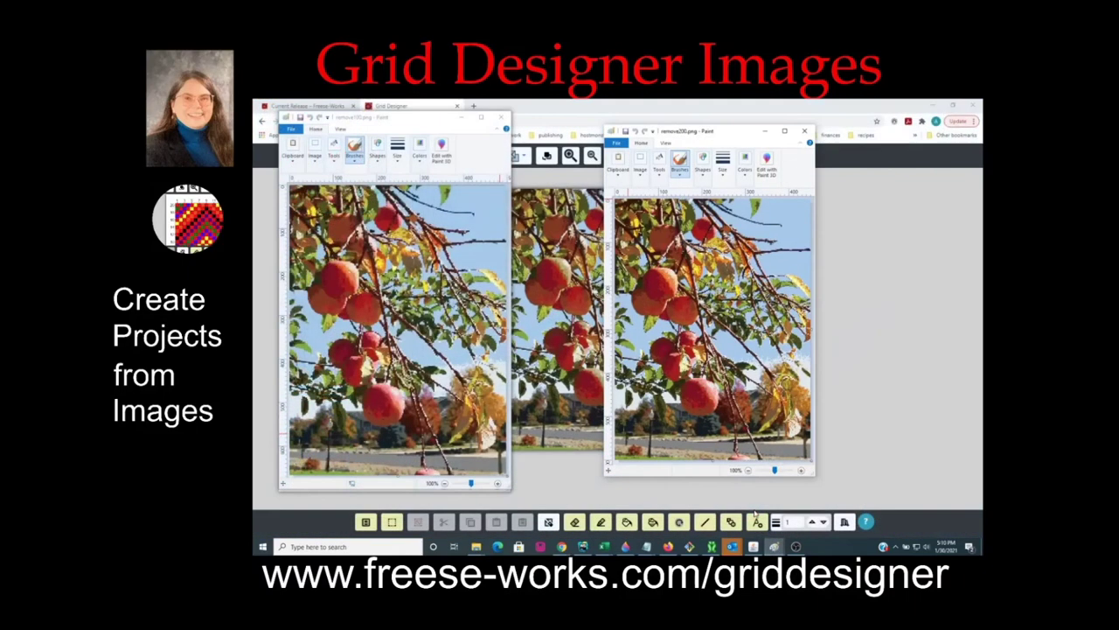
mouse_move(709, 134)
left_mouse_down()
mouse_move(475, 124)
mouse_move(578, 134)
left_mouse_up()
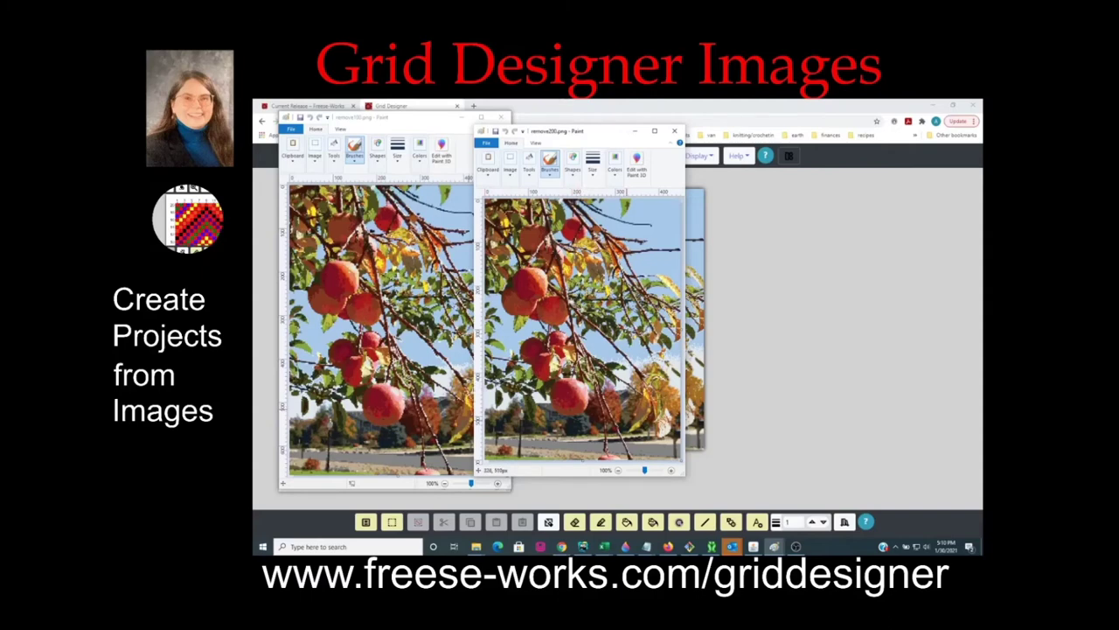
Bring up the remove300.png image and place its window beside remove200.png, slightly overlapping it, to compare the two color reductions.
mouse_move(774, 545)
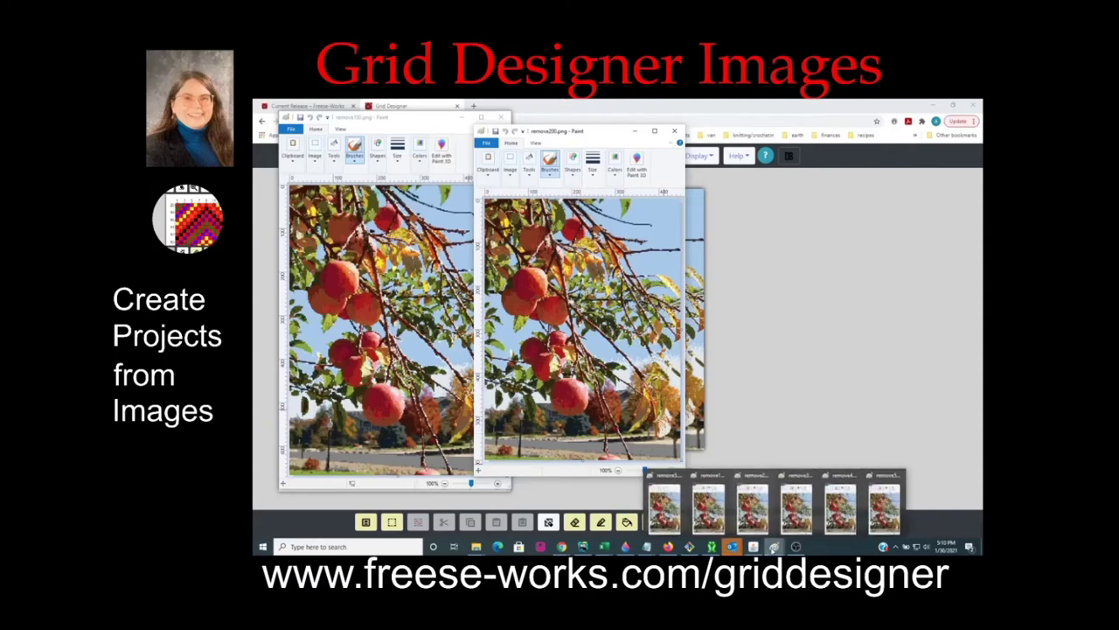
left_click(795, 507)
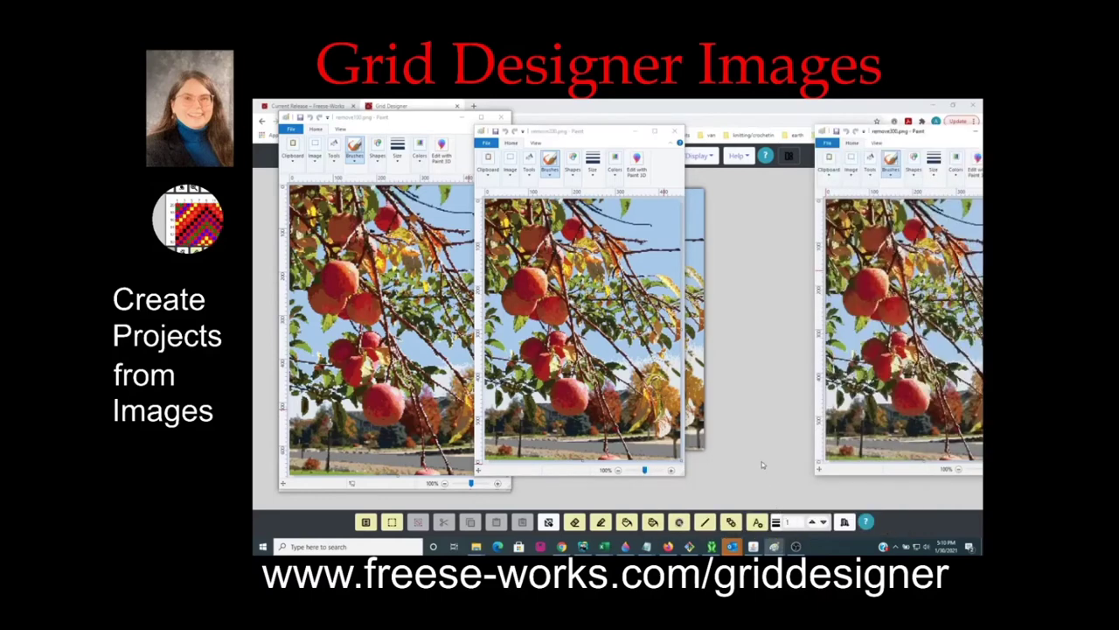
left_click_drag(919, 132, 779, 136)
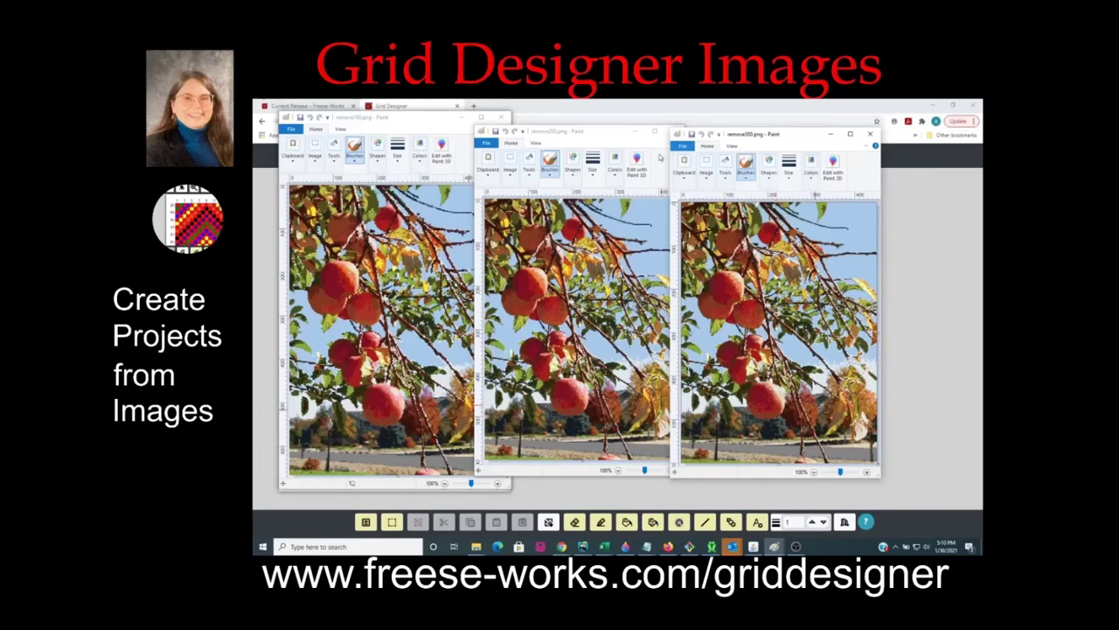
left_click_drag(788, 139, 747, 138)
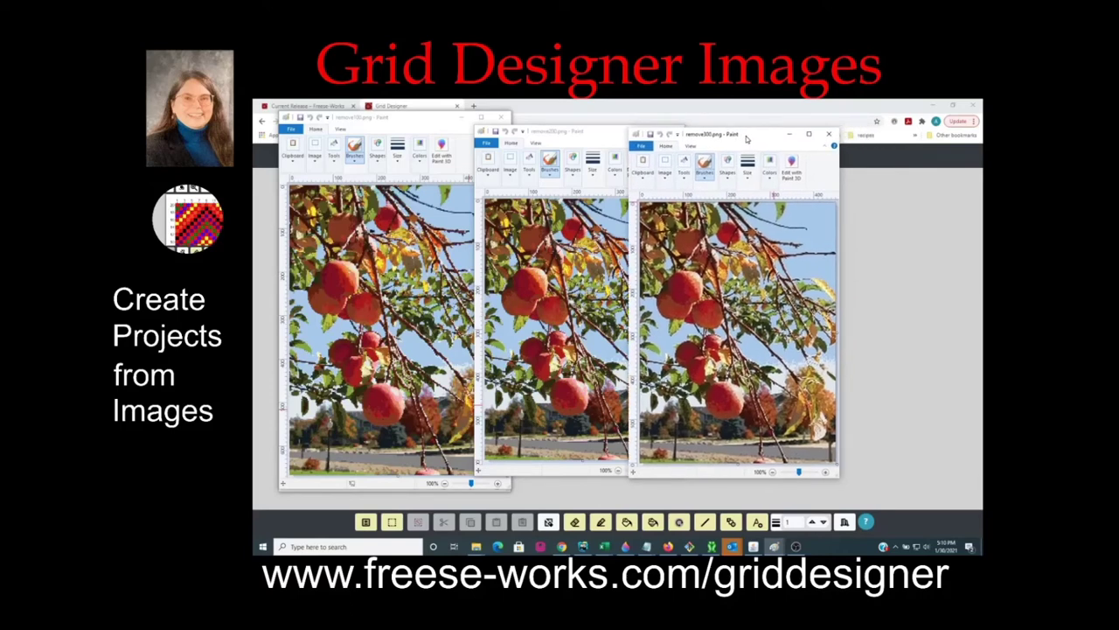
left_click_drag(747, 138, 749, 138)
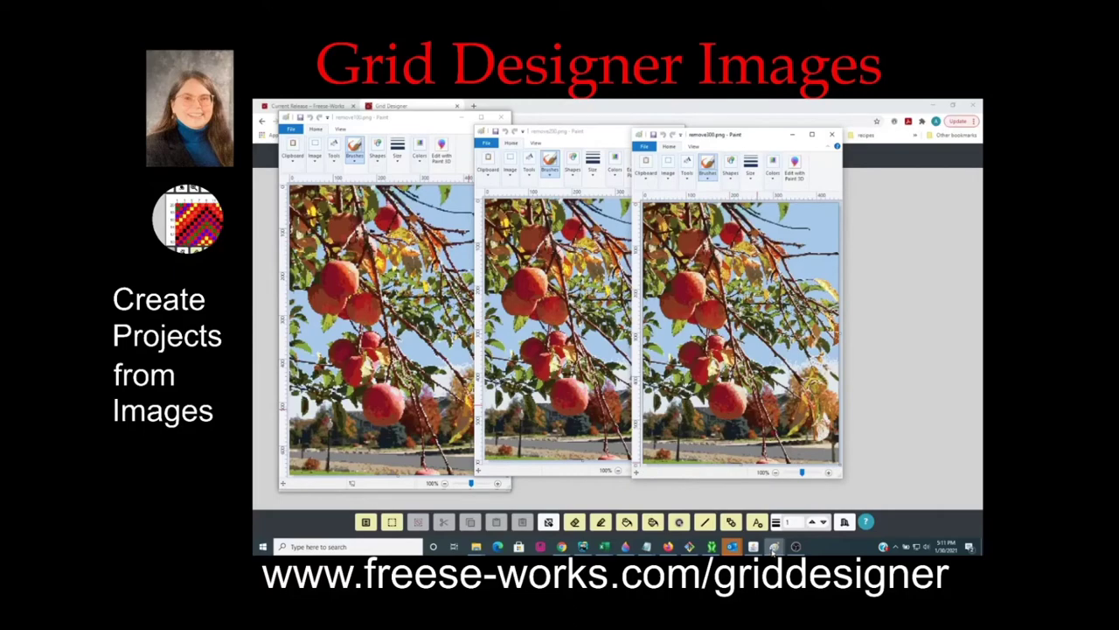
Place the remove400.png window beside remove300.png, and lay remove500.png over remove400.png to compare the stronger color reductions.
mouse_move(774, 549)
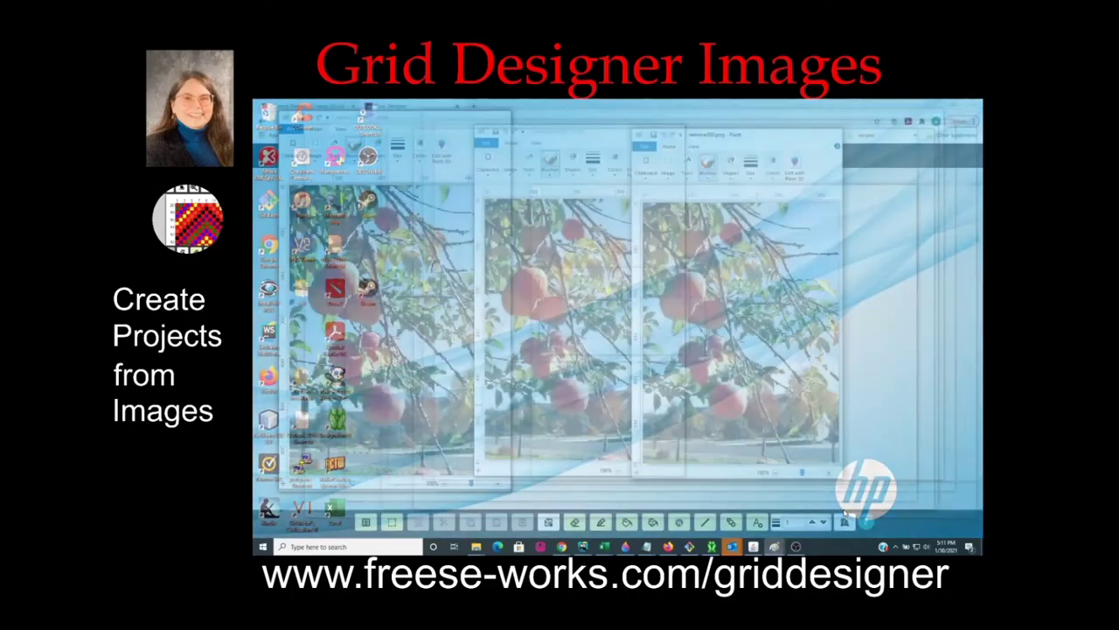
left_click(956, 250)
left_click_drag(948, 175, 866, 137)
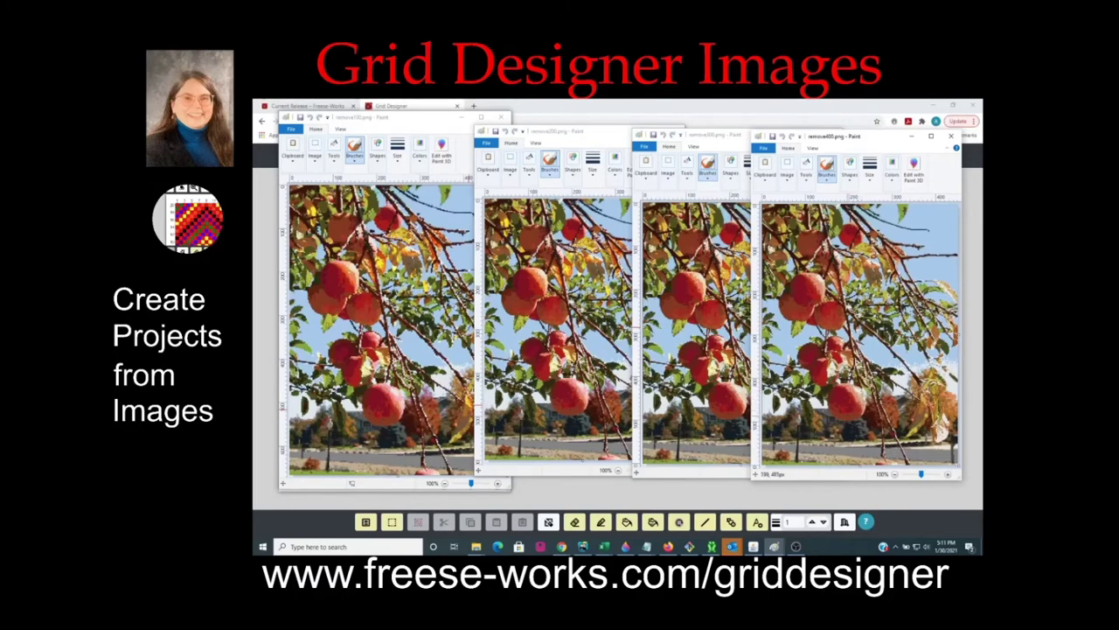
mouse_move(786, 544)
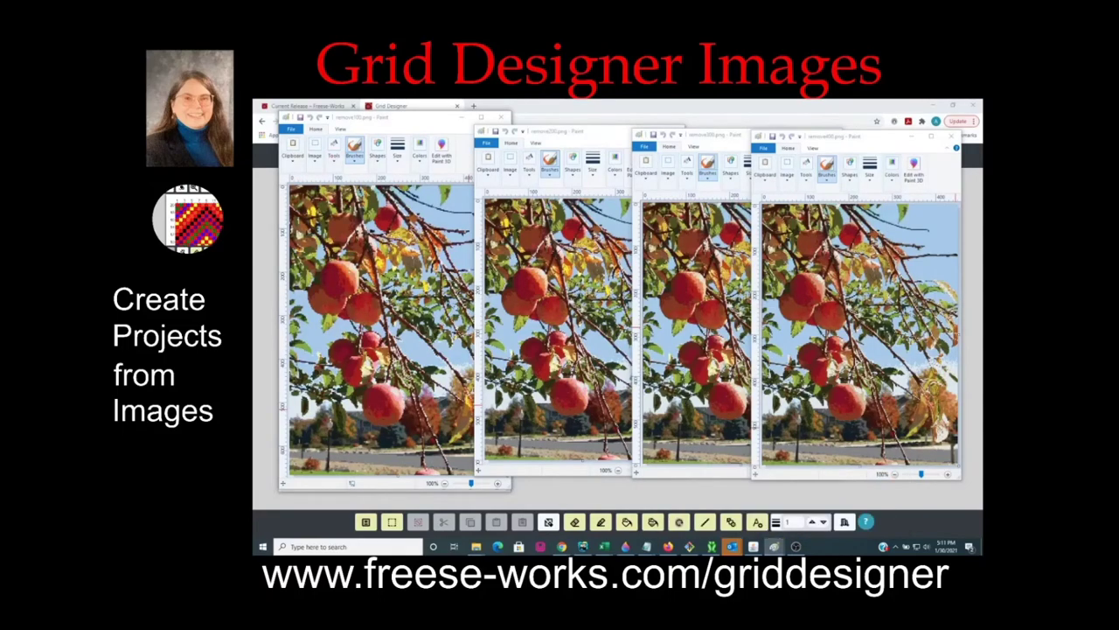
mouse_move(981, 210)
left_mouse_down()
mouse_move(962, 185)
mouse_move(894, 156)
left_mouse_up()
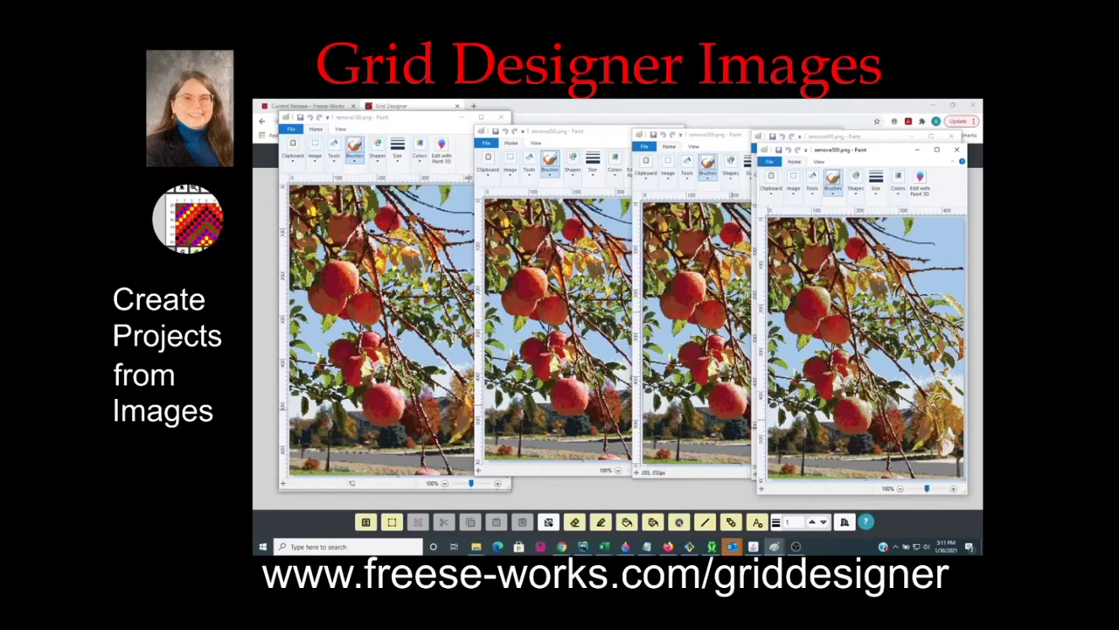
Bring remove300.png in front of remove200.png and move it next to remove100.png to compare those two versions.
left_click(724, 137)
left_click_drag(724, 138, 651, 140)
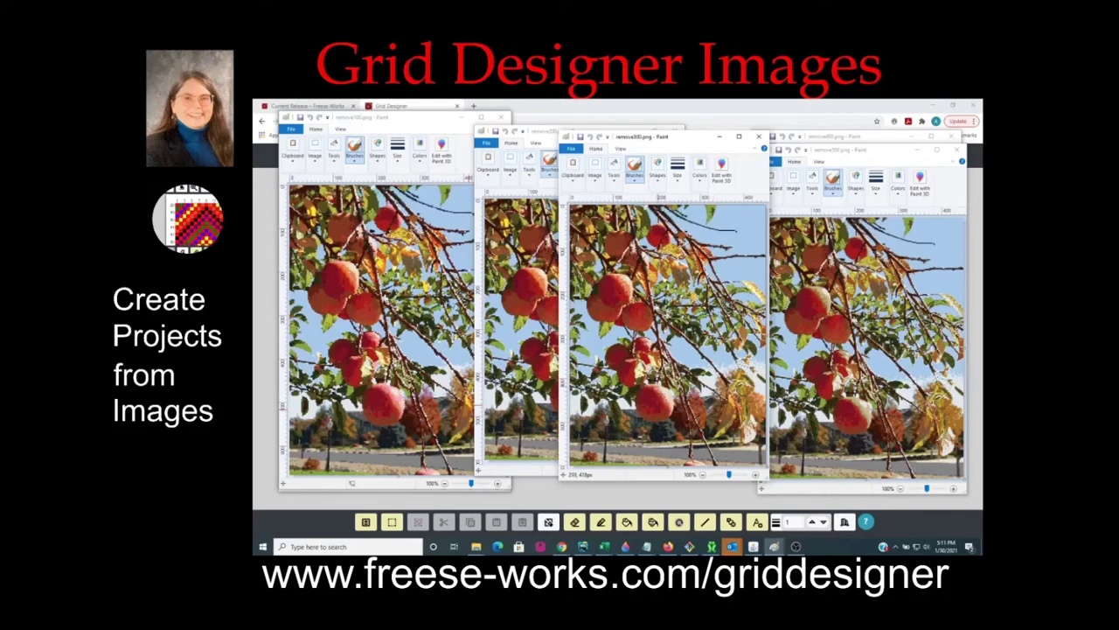
mouse_move(647, 132)
left_mouse_down()
mouse_move(646, 120)
mouse_move(540, 131)
left_mouse_up()
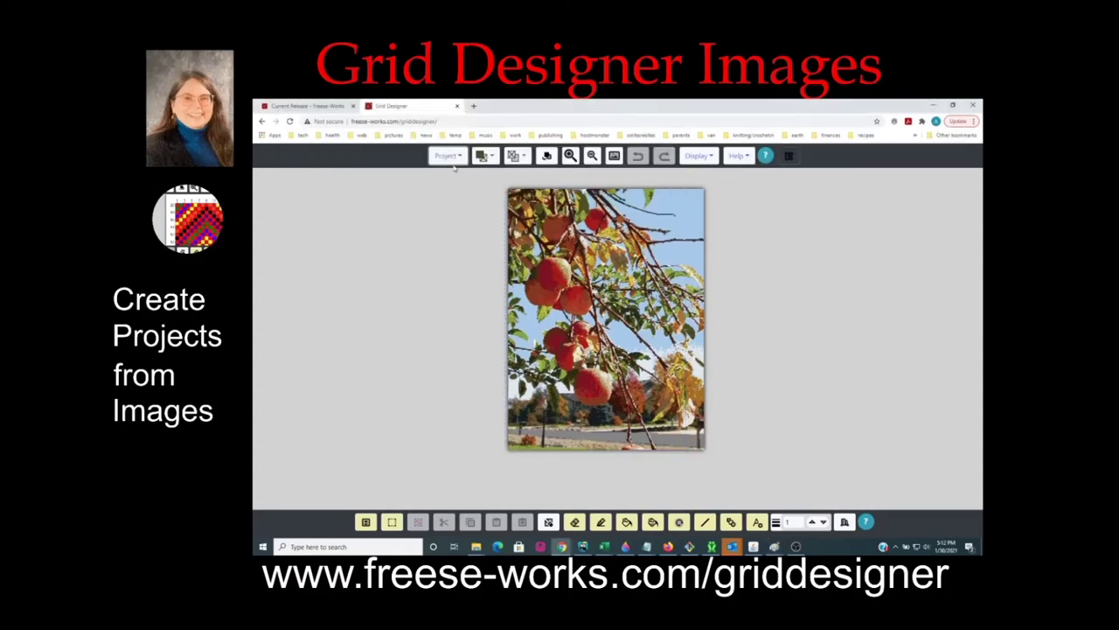
Return to Grid Designer, discard the unsaved project and create one from the same photo, removing colors used in 300 cells or less.
left_click(446, 157)
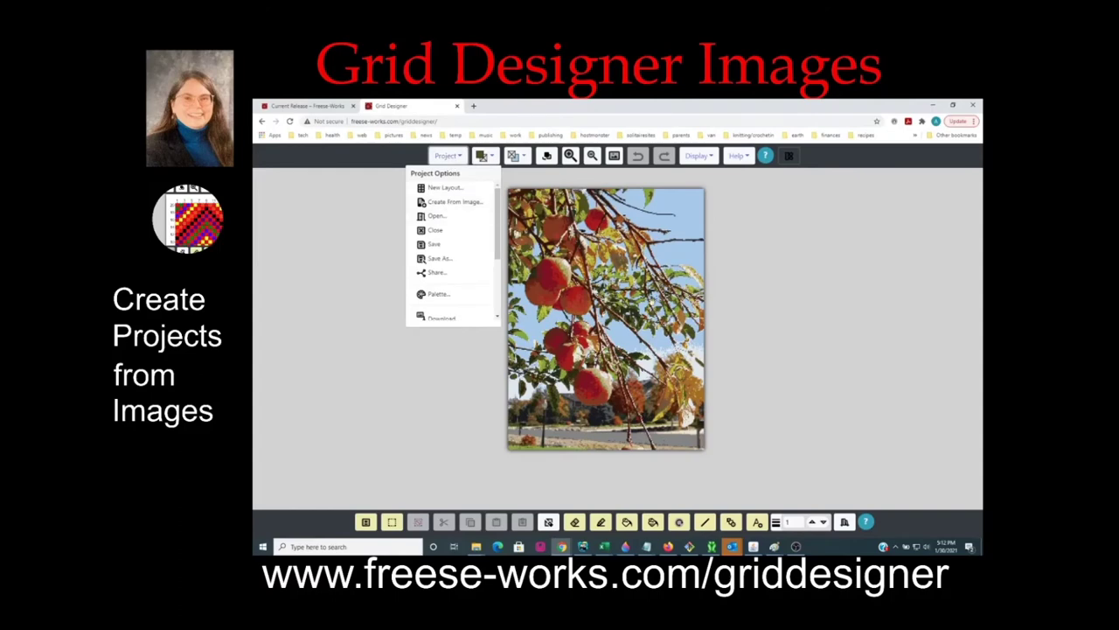
left_click(448, 203)
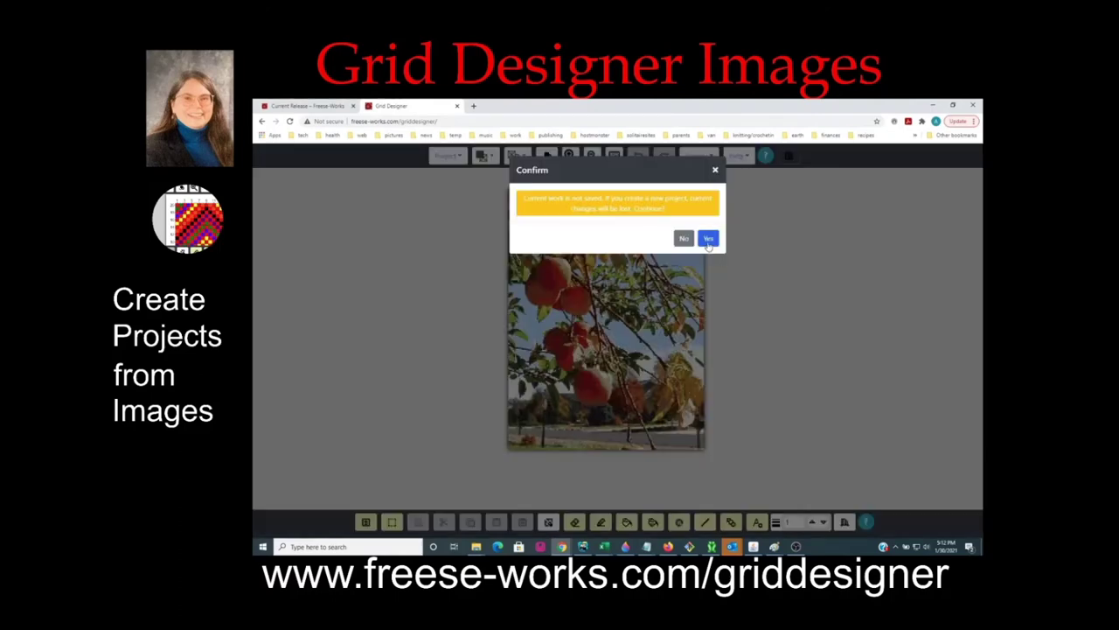
left_click(708, 238)
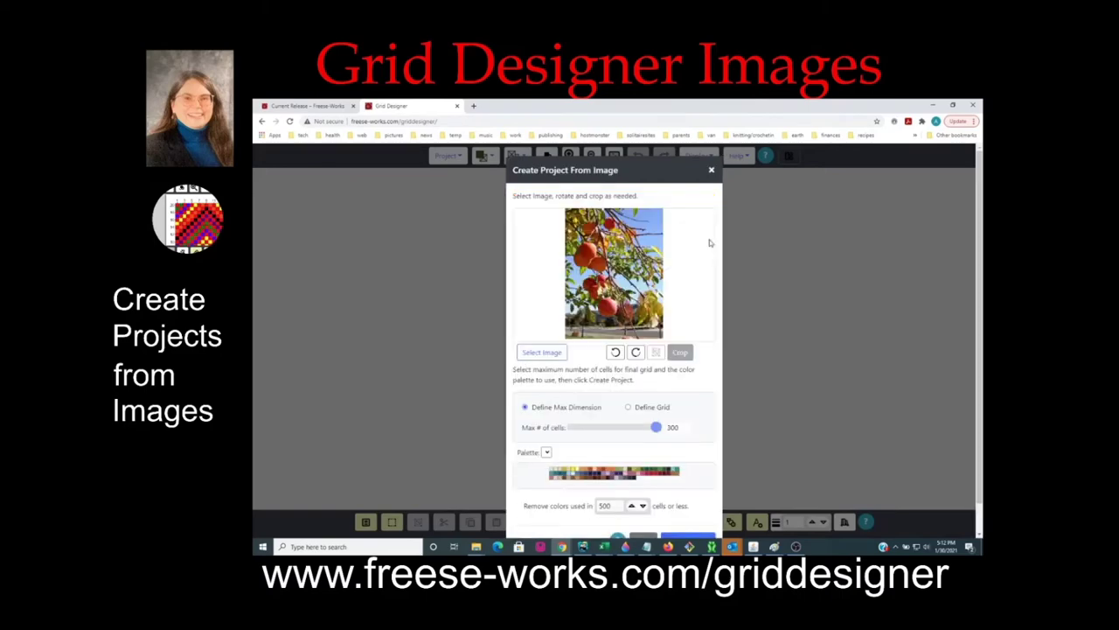
double_click(605, 505)
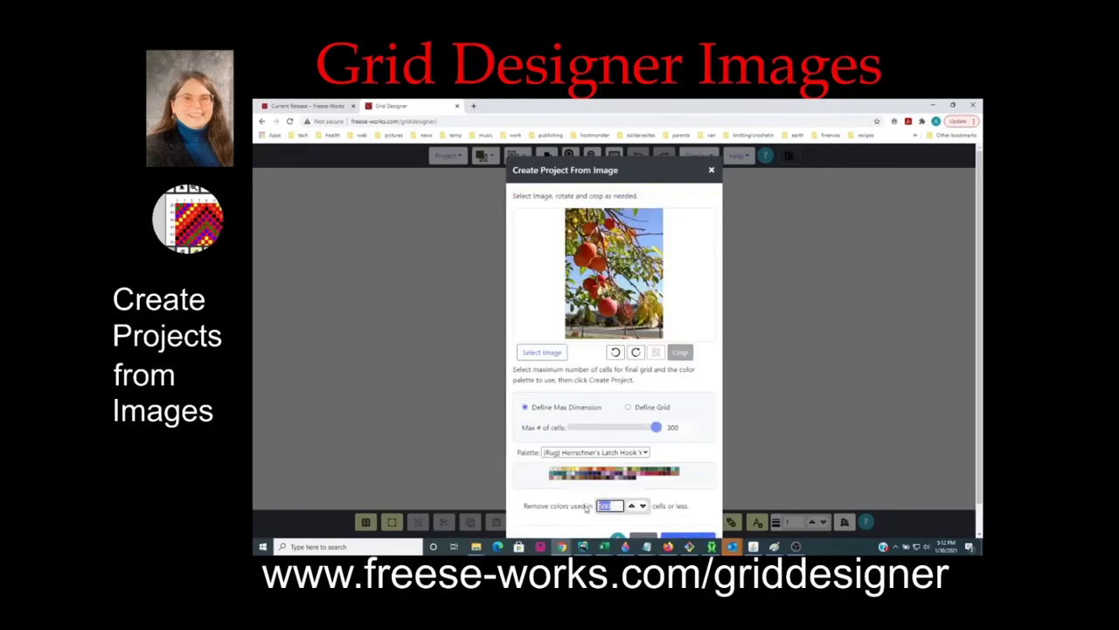
type("300")
scroll(699, 516, "down", 1)
left_click(689, 511)
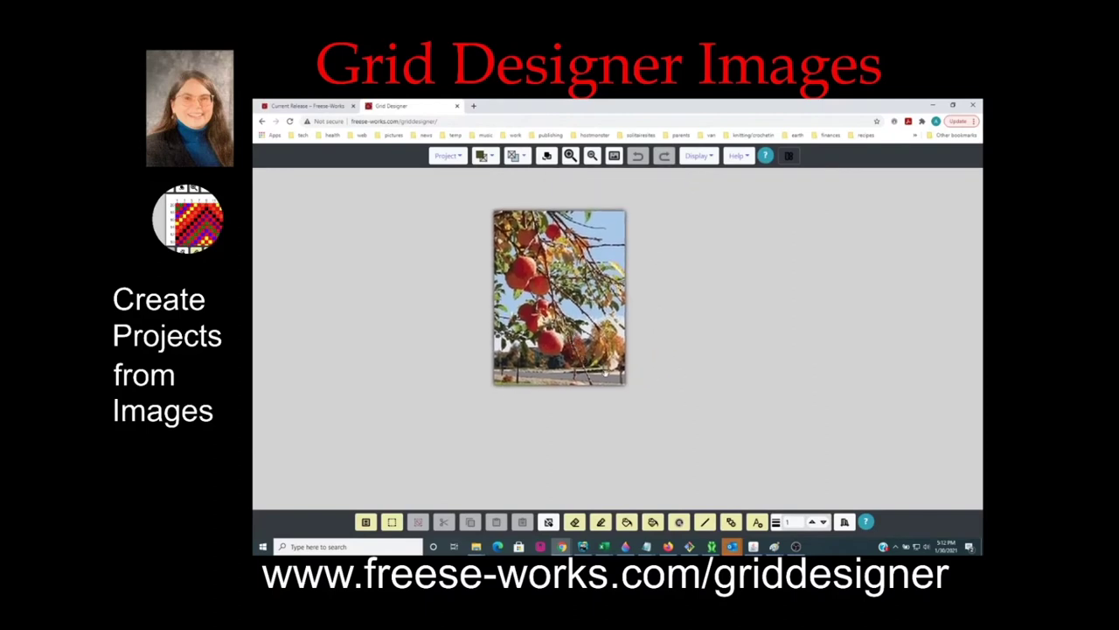
Open the 300-cell version's project information and check how many colors it uses and its least-used yarns.
left_click(569, 155)
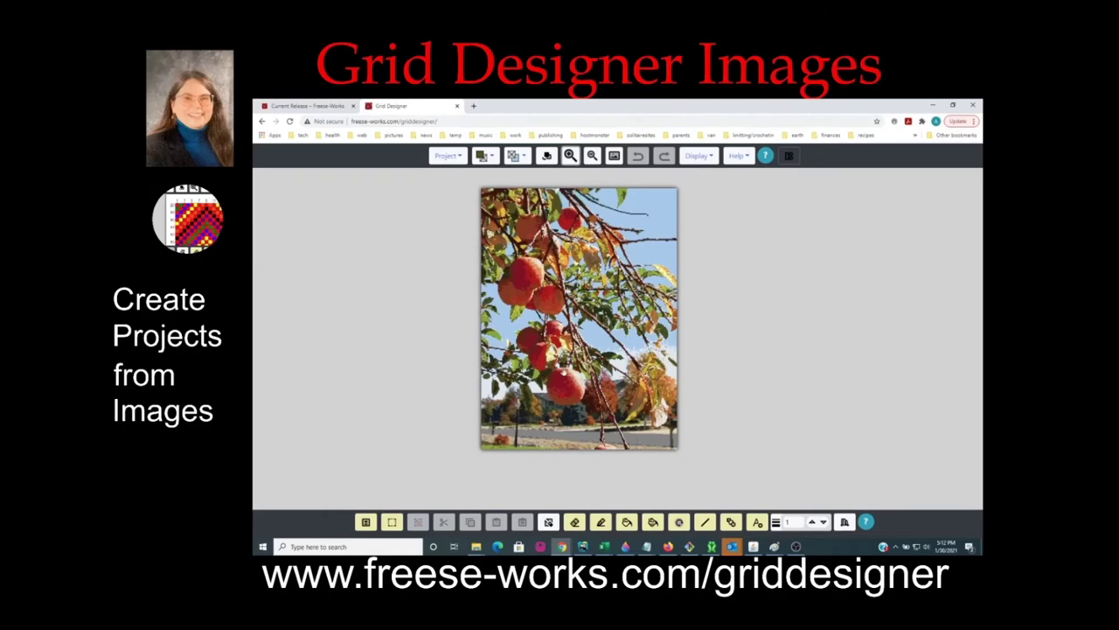
left_click(445, 155)
scroll(442, 273, "down", 1)
scroll(442, 273, "down", 3)
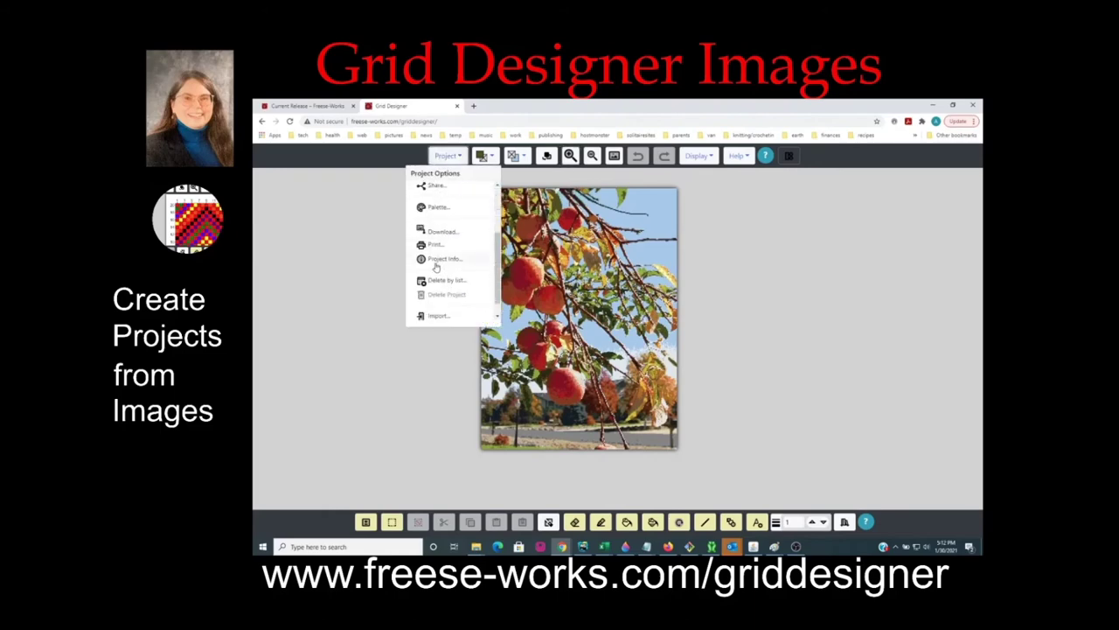
left_click(433, 260)
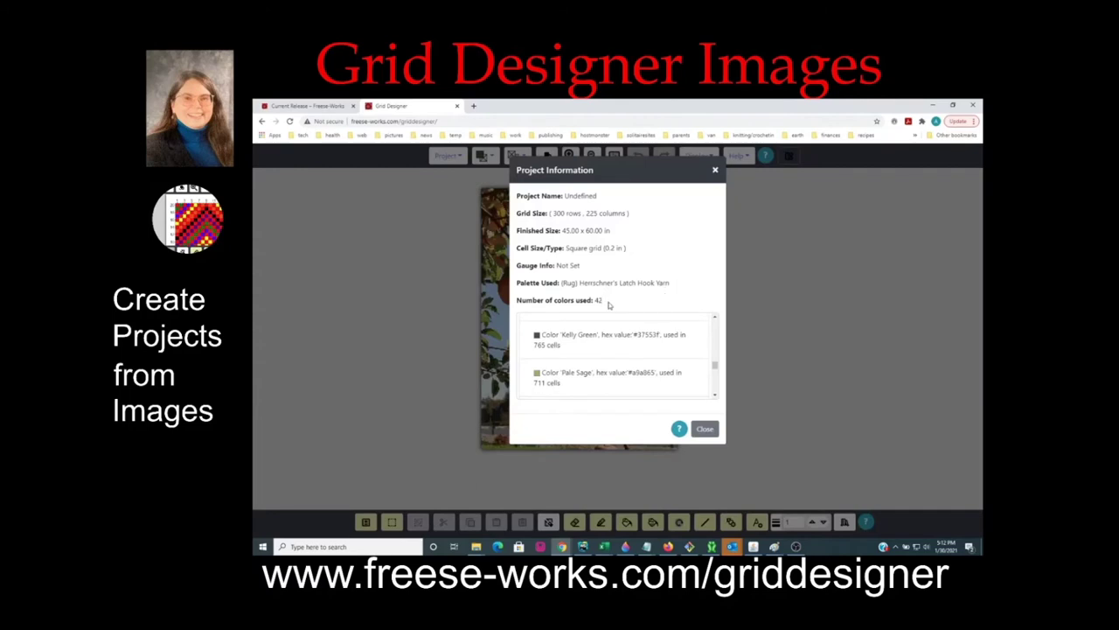
left_click_drag(715, 364, 721, 396)
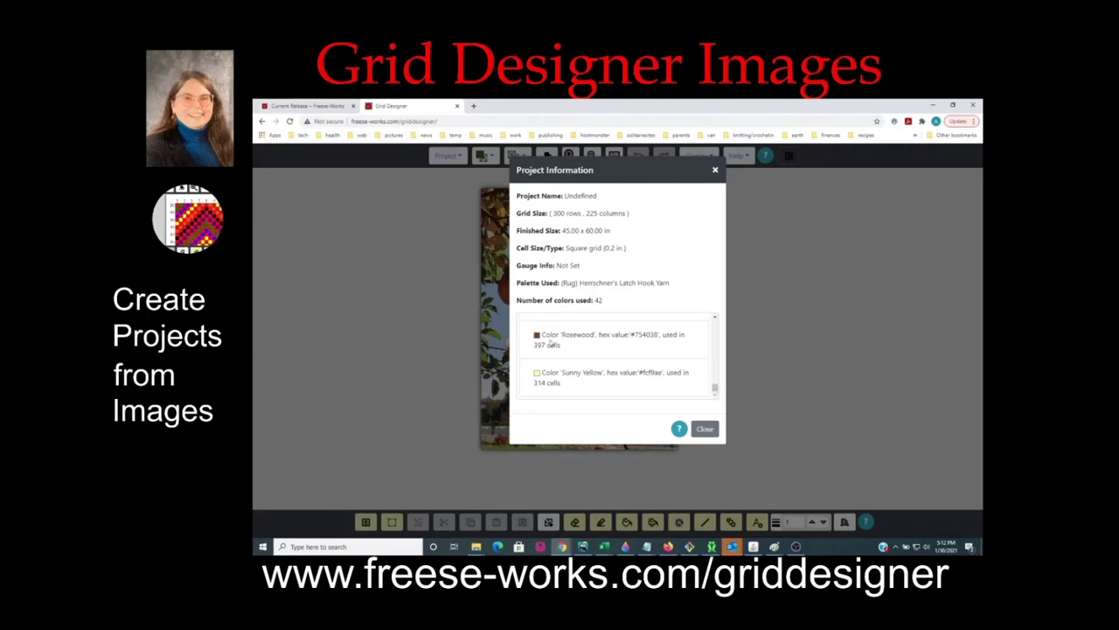
Review the cell counts of the less-used yarns from the end of the color list upward, and close the project information.
left_click(715, 318)
left_click(714, 318)
left_click(715, 319)
left_click(715, 319)
left_click(715, 320)
left_click(716, 319)
left_click(715, 319)
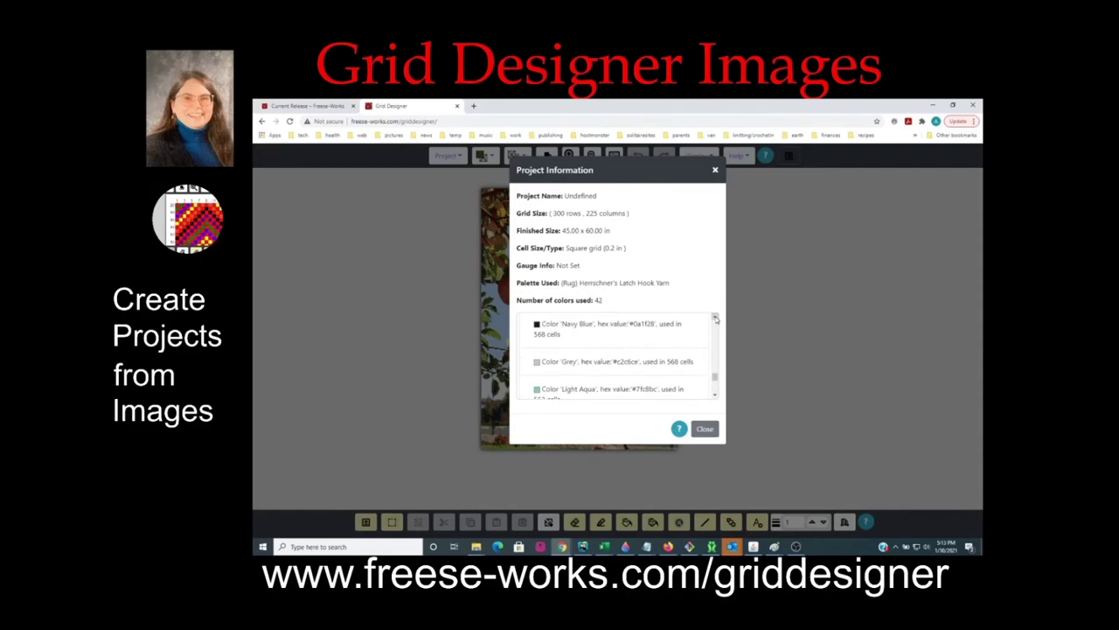
left_click(715, 319)
left_click(715, 319)
left_click(715, 319)
left_click(715, 319)
left_click(716, 319)
left_click(715, 319)
left_click(715, 319)
left_click(715, 319)
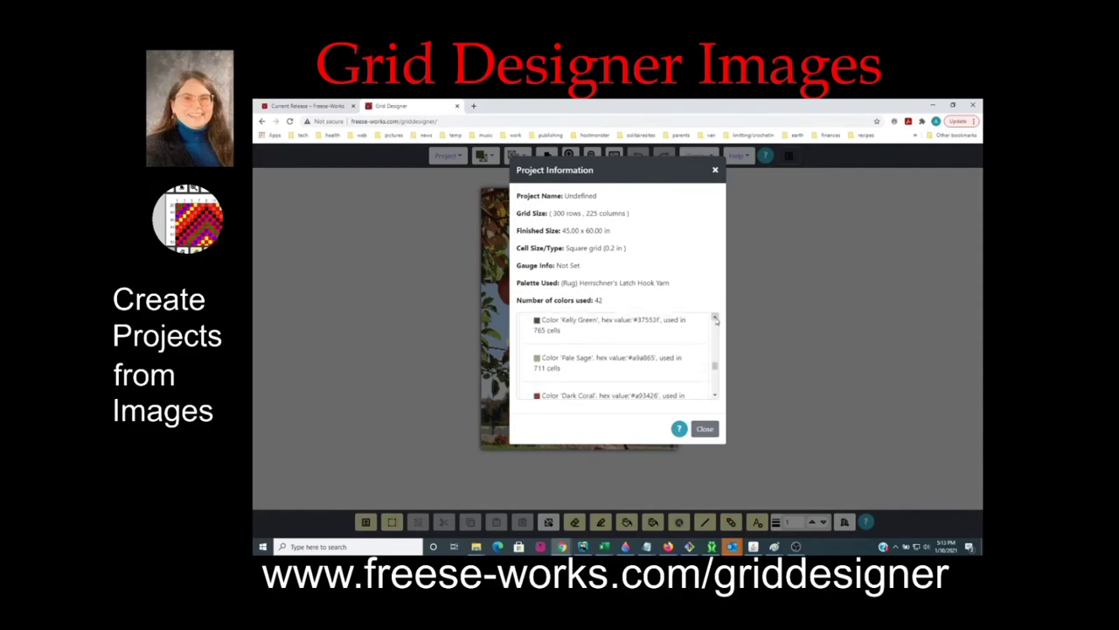
left_click_drag(717, 365, 720, 411)
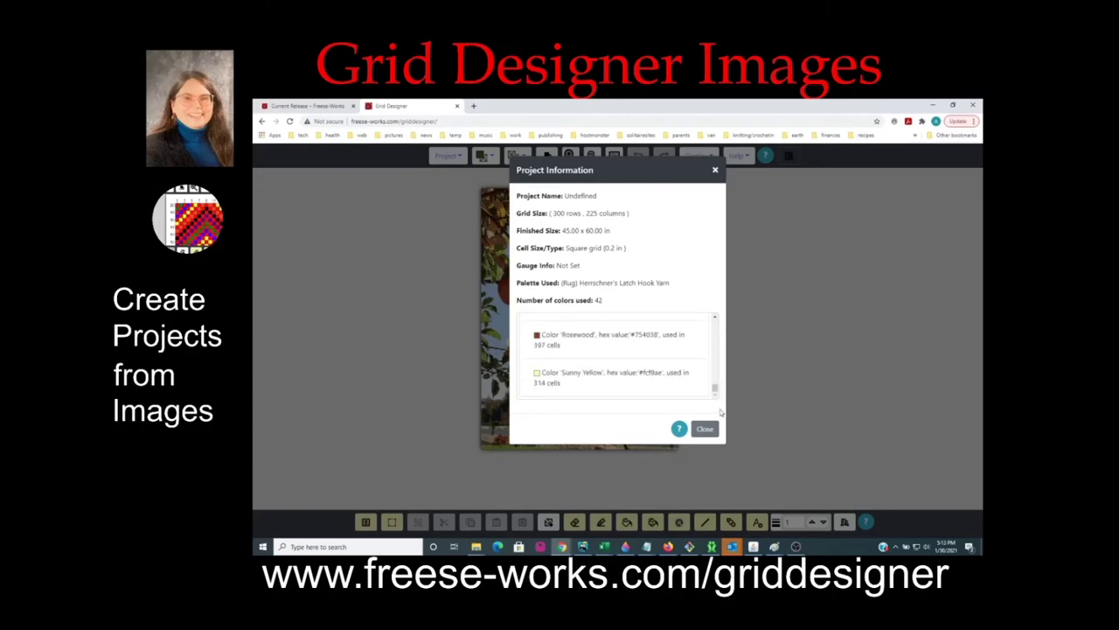
left_click(704, 428)
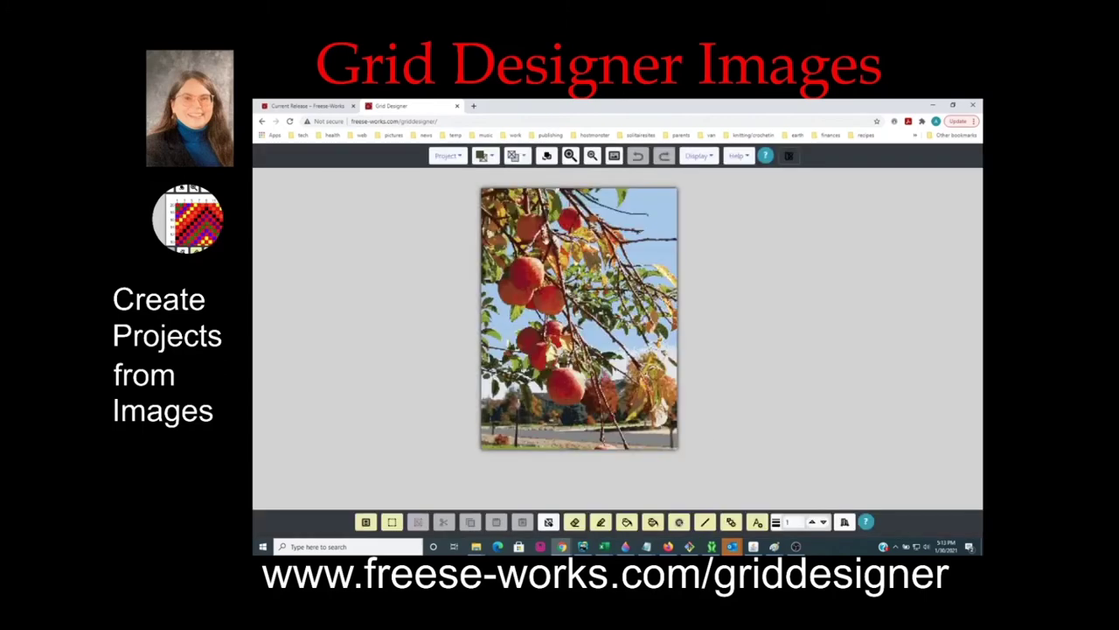
Turn on printing symbols over colors in the display options, choose Assign Symbols to Colors, and save the settings.
left_click_drag(639, 197, 608, 201)
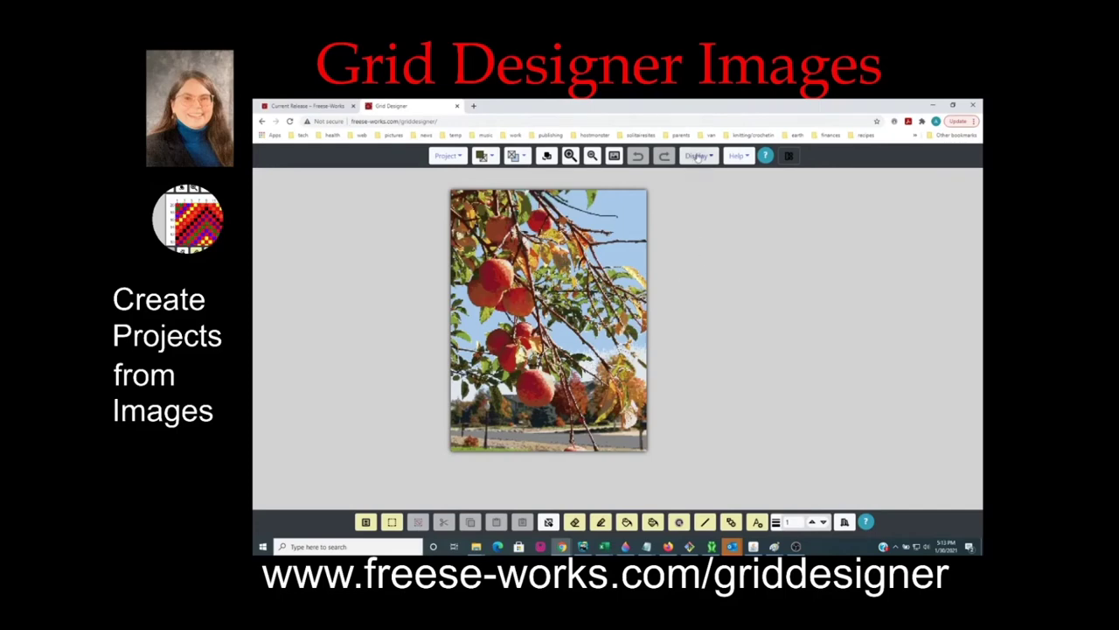
left_click(697, 155)
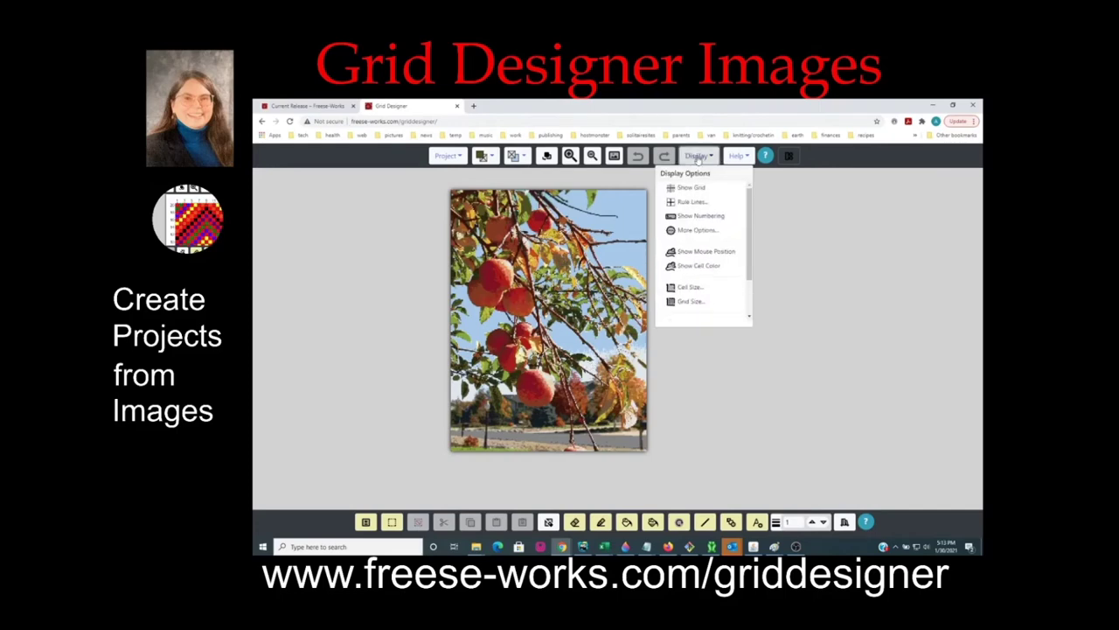
left_click(698, 231)
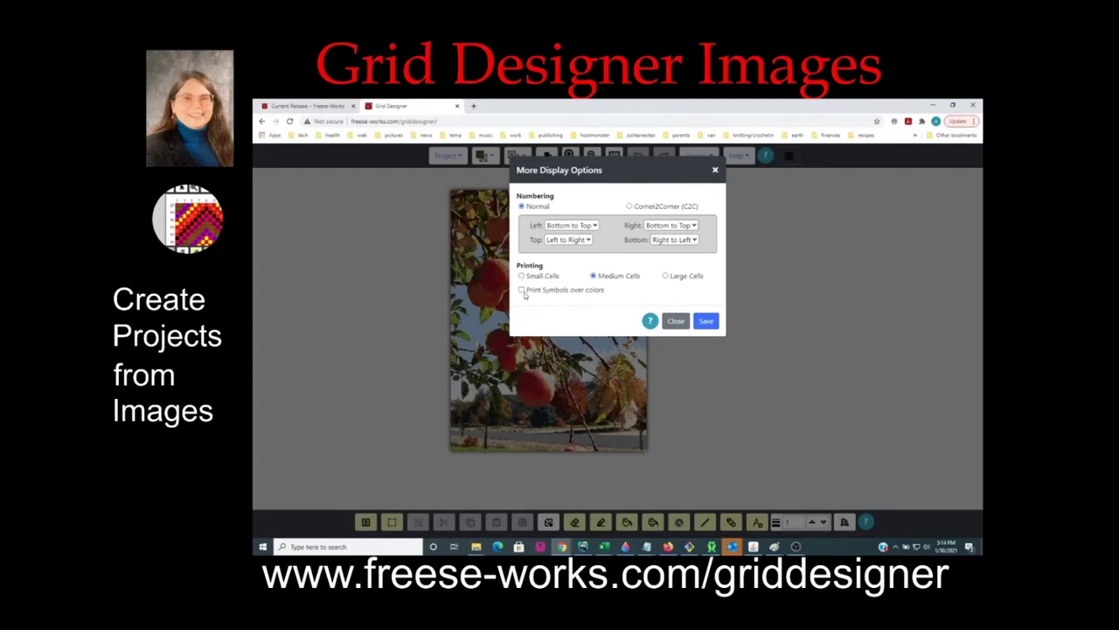
left_click(522, 290)
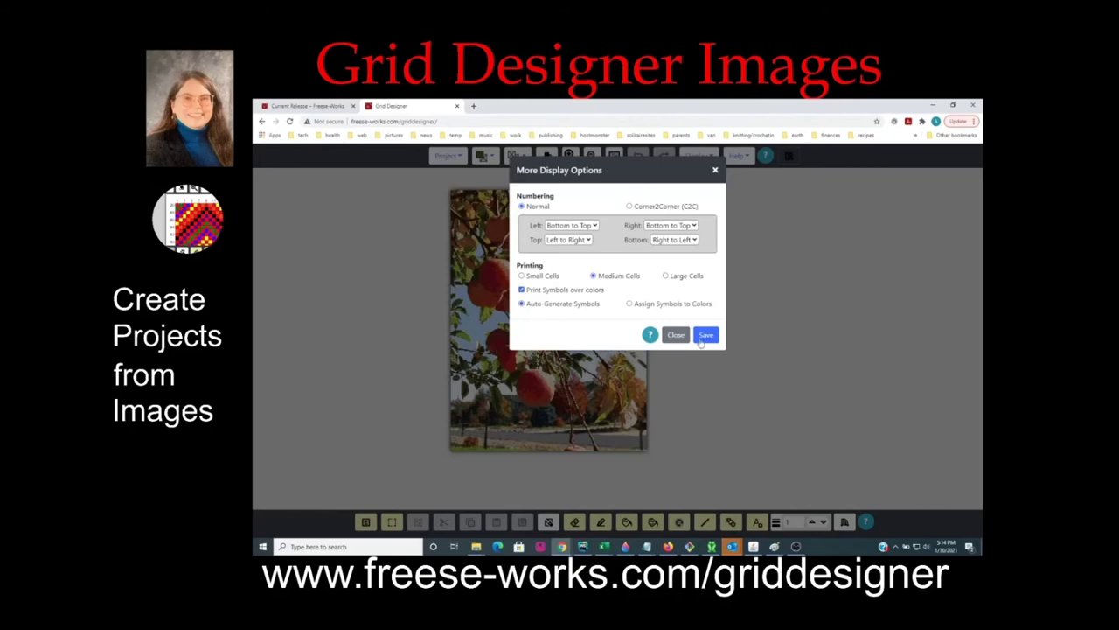
left_click(630, 304)
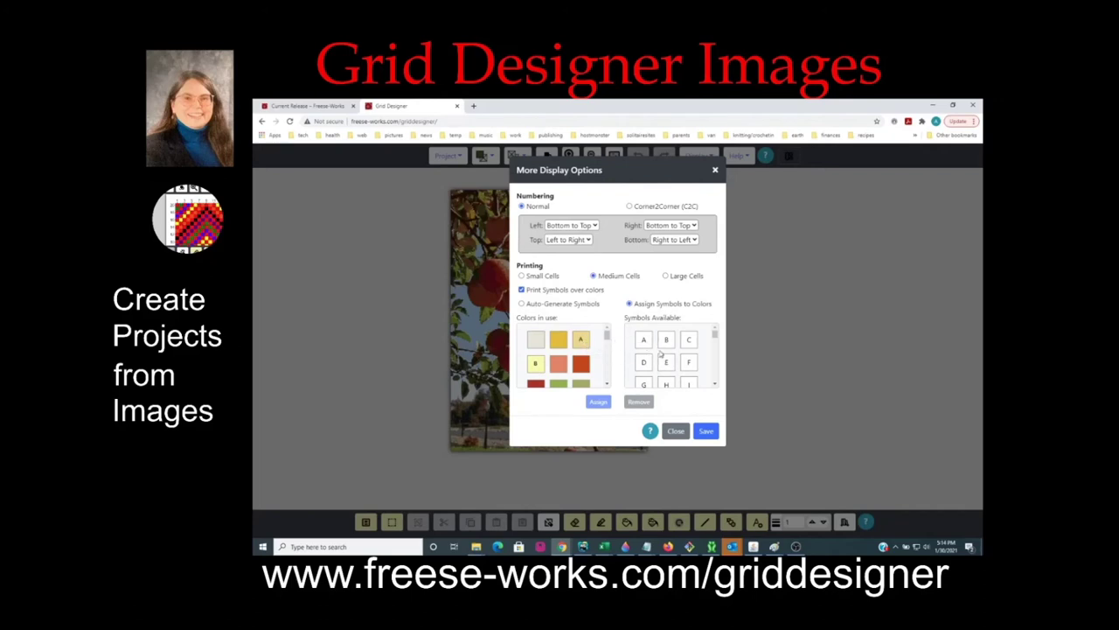
left_click(705, 432)
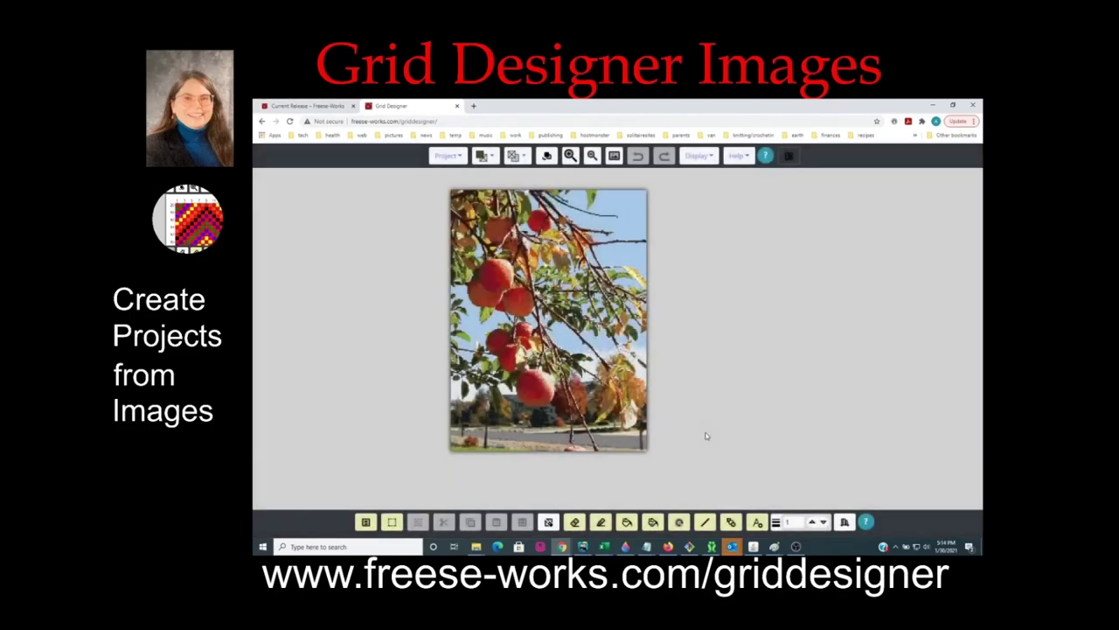
left_click(447, 158)
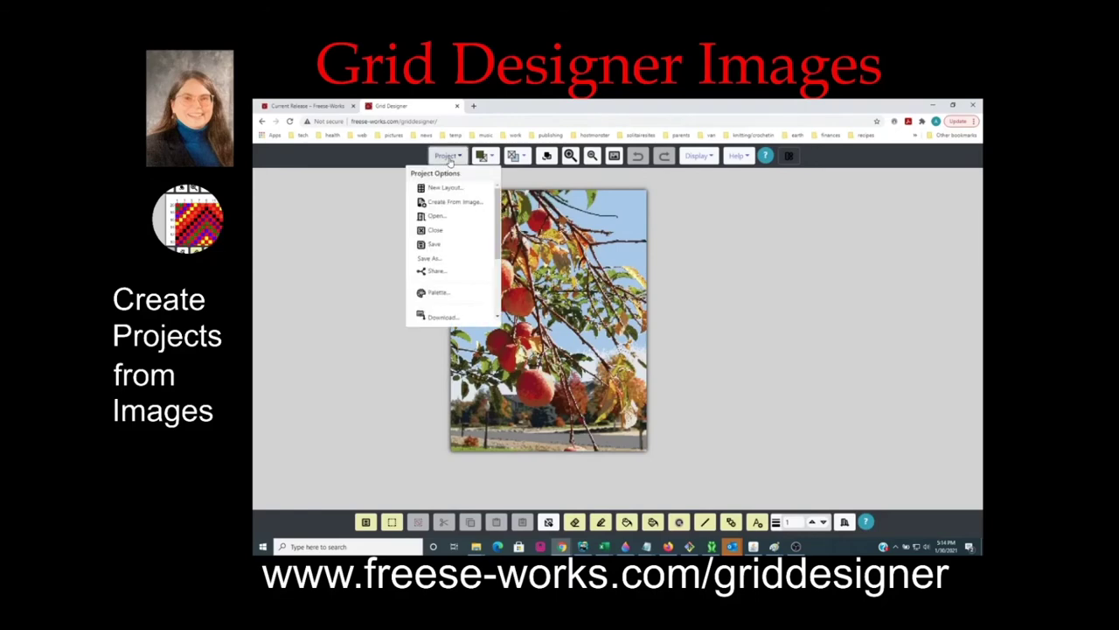
scroll(452, 255, "down", 2)
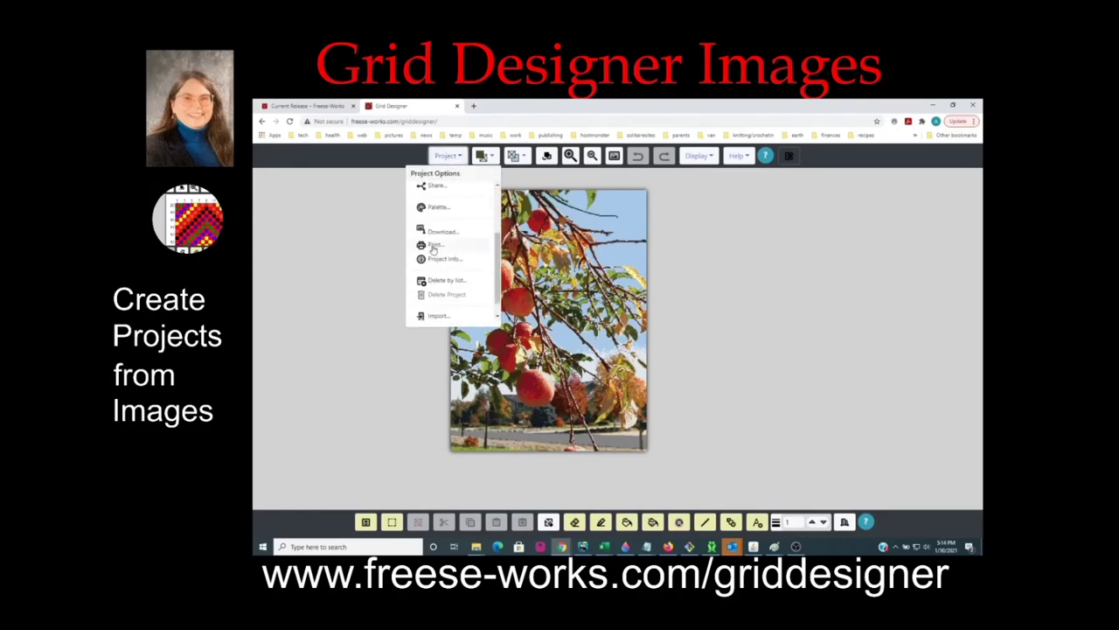
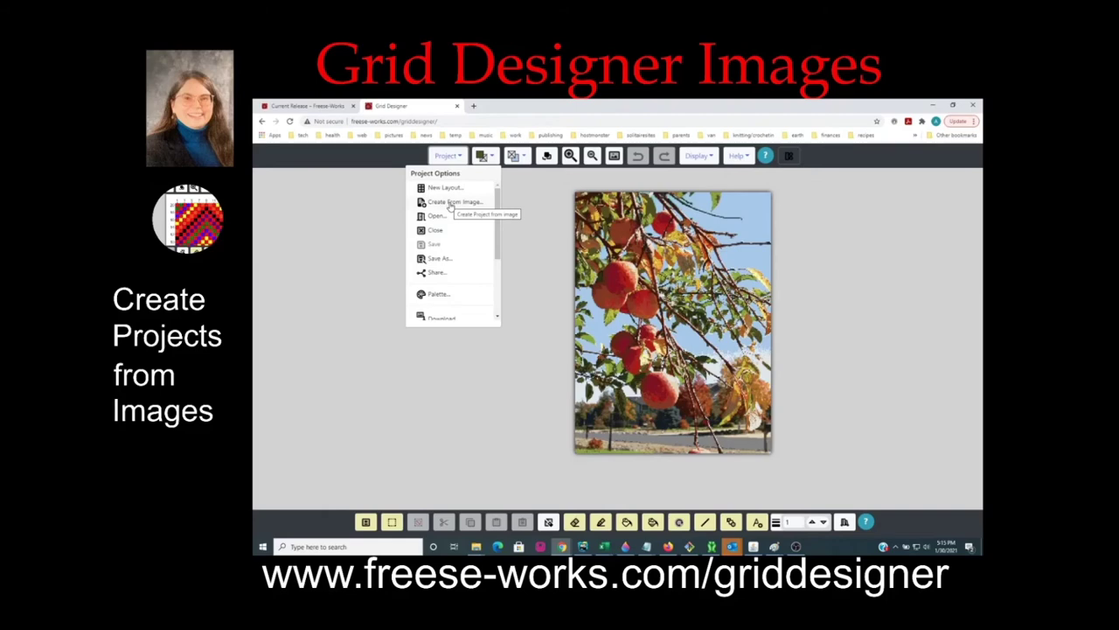
Start a new project from an image, load the sleeping cat photo, and crop it closer around the cat and bench.
left_click(451, 205)
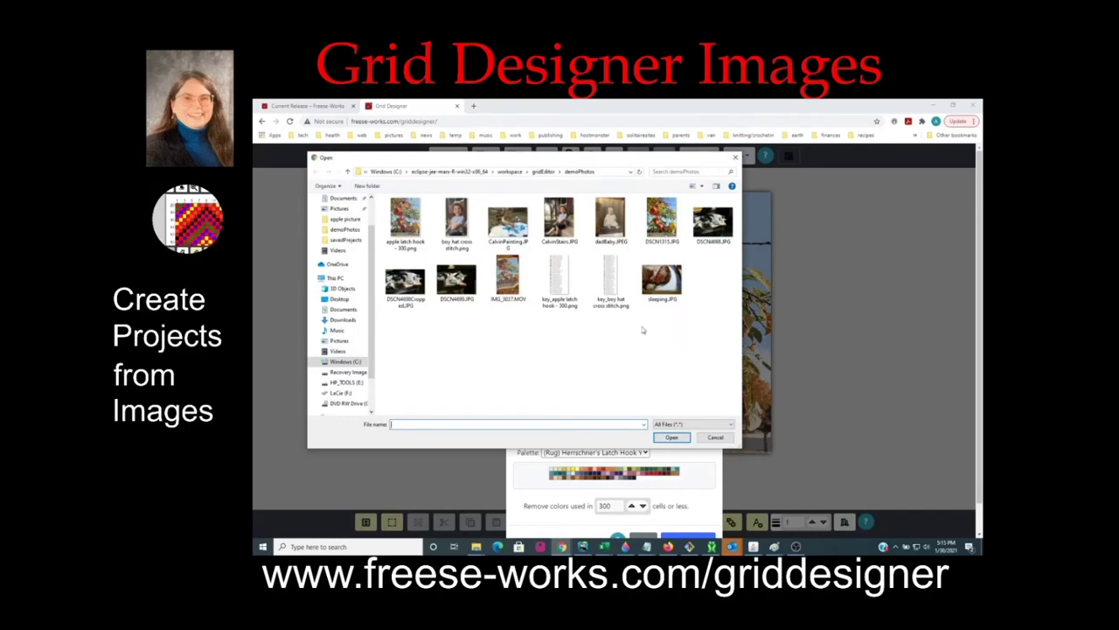
left_click(454, 278)
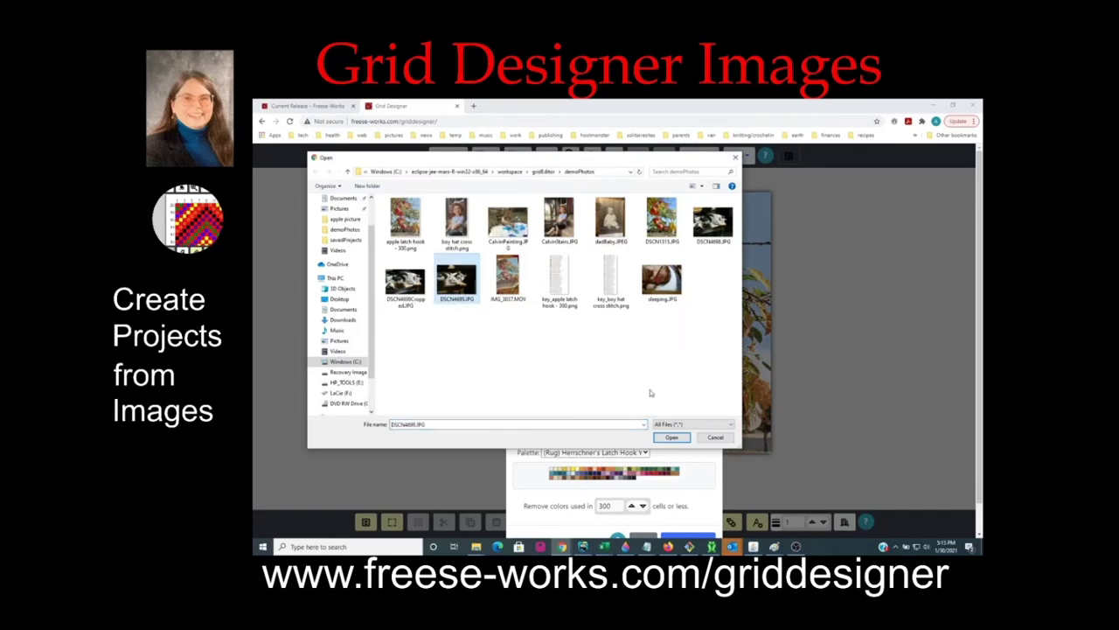
left_click(672, 439)
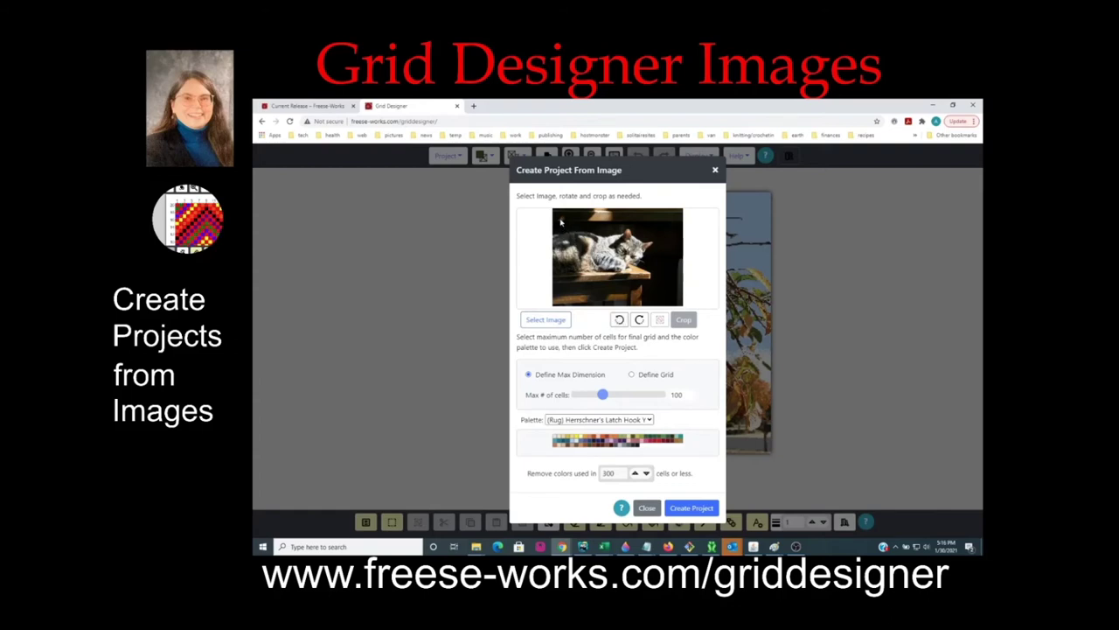
left_click_drag(561, 222, 665, 301)
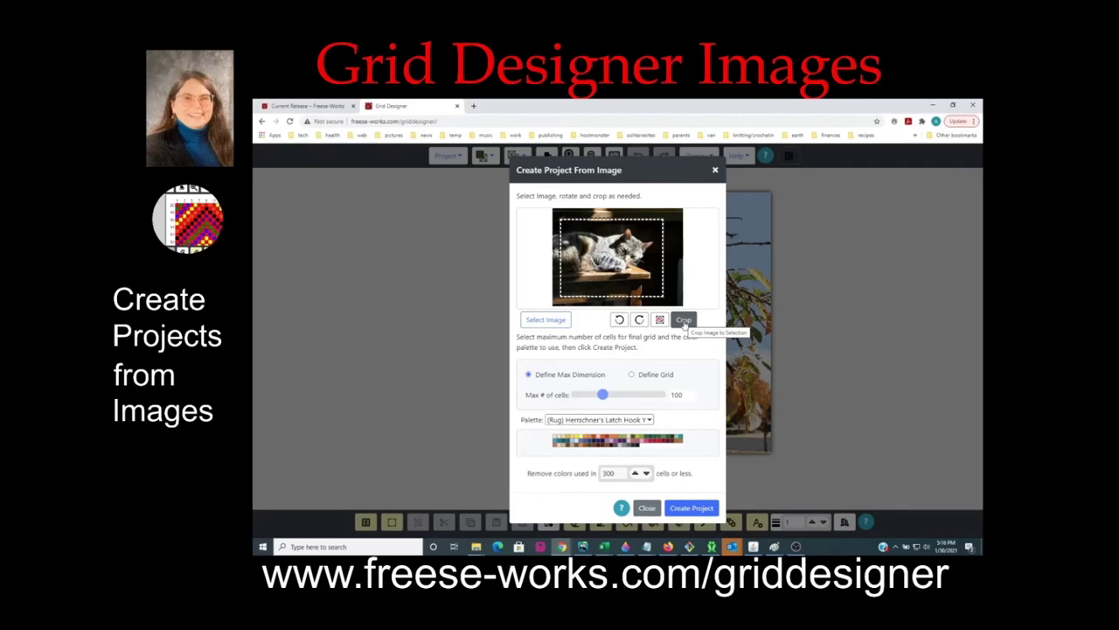
left_click(685, 322)
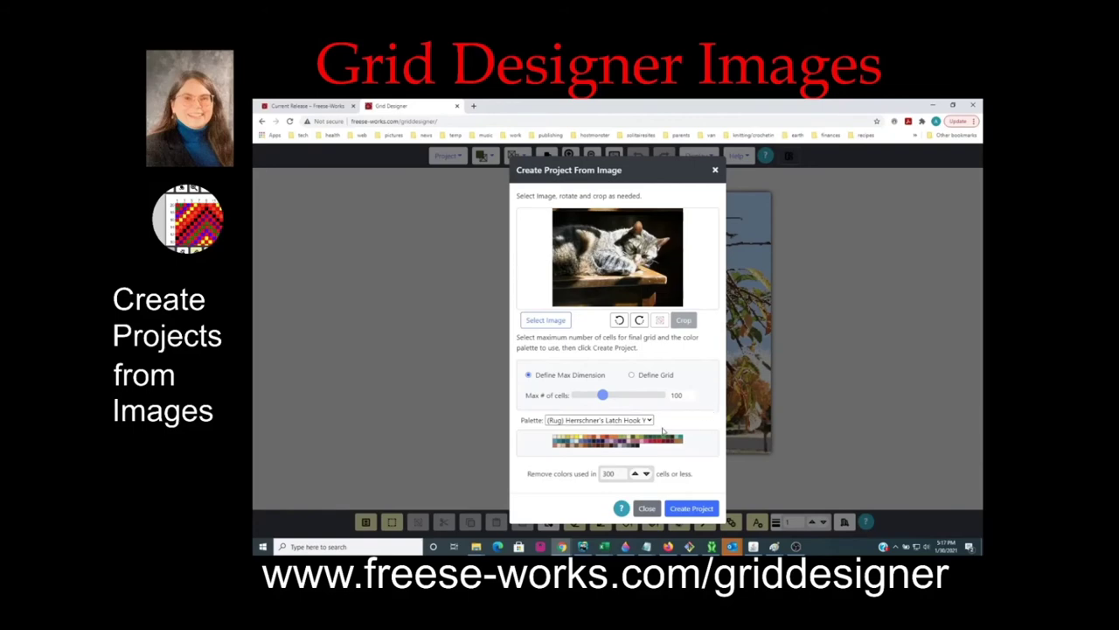
Create the cat project with the DMC Embroidery Floss palette, removing colors used in 5 cells or less, and inspect the resulting grid.
left_click(650, 422)
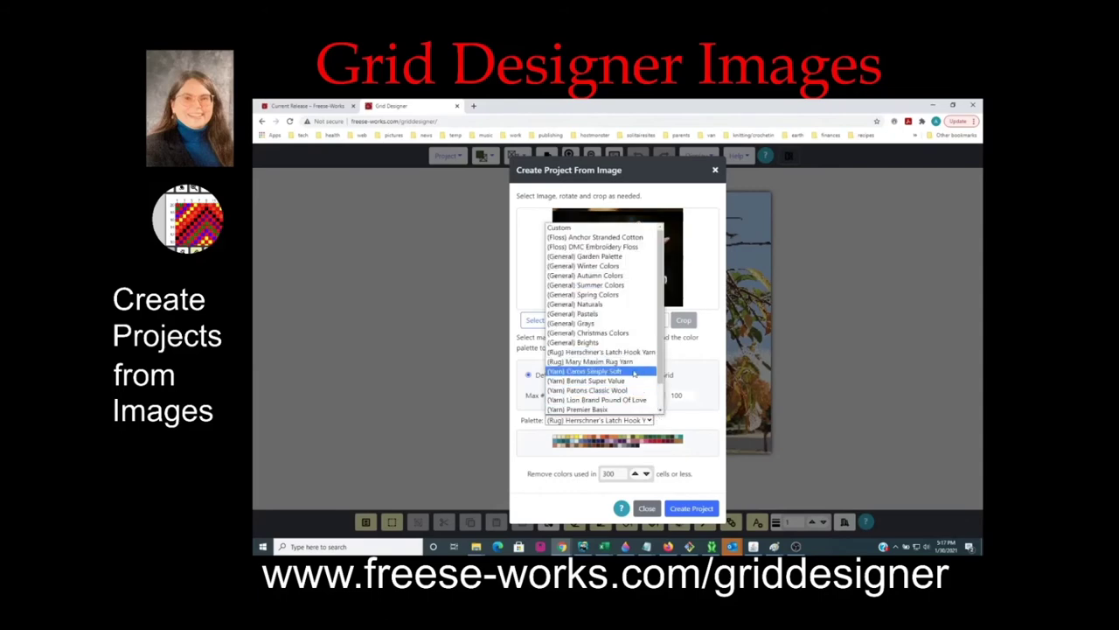
left_click(631, 248)
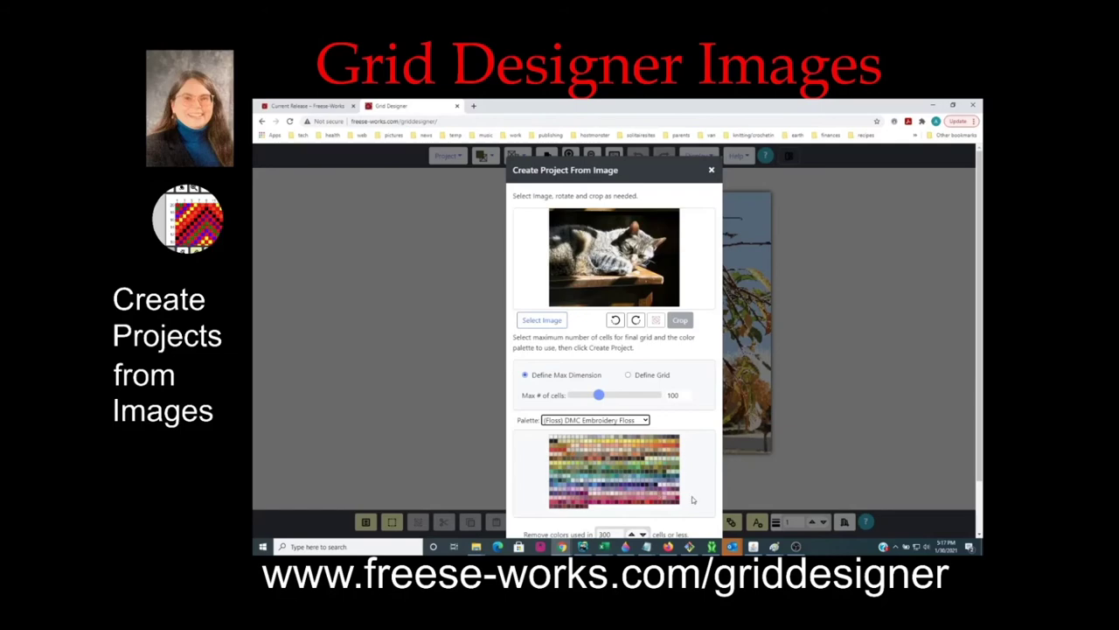
scroll(693, 500, "down", 1)
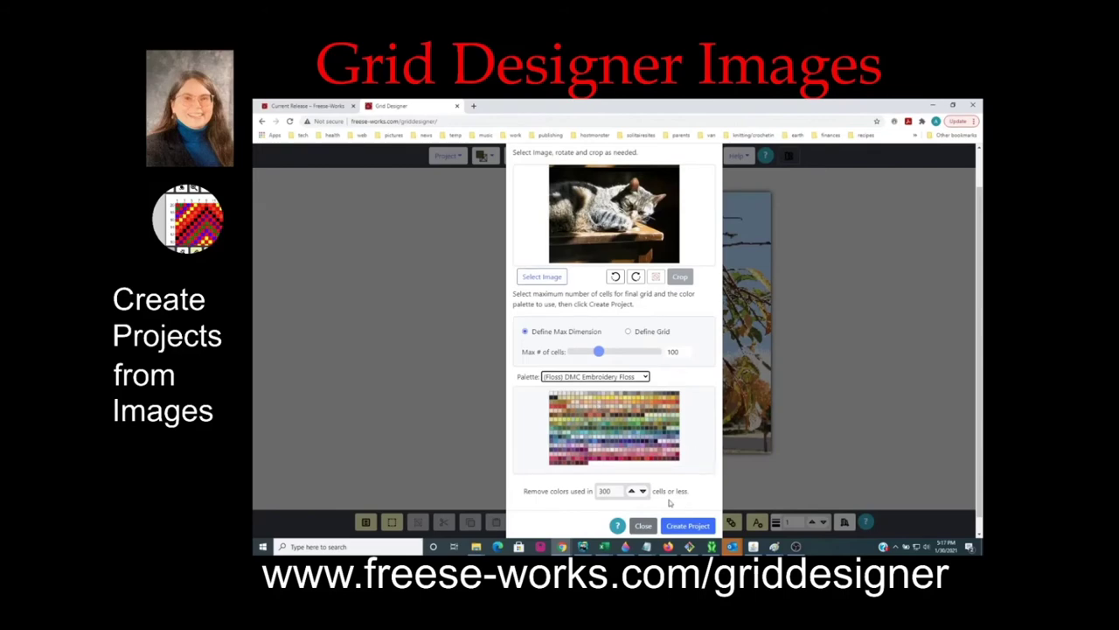
left_click_drag(613, 491, 586, 492)
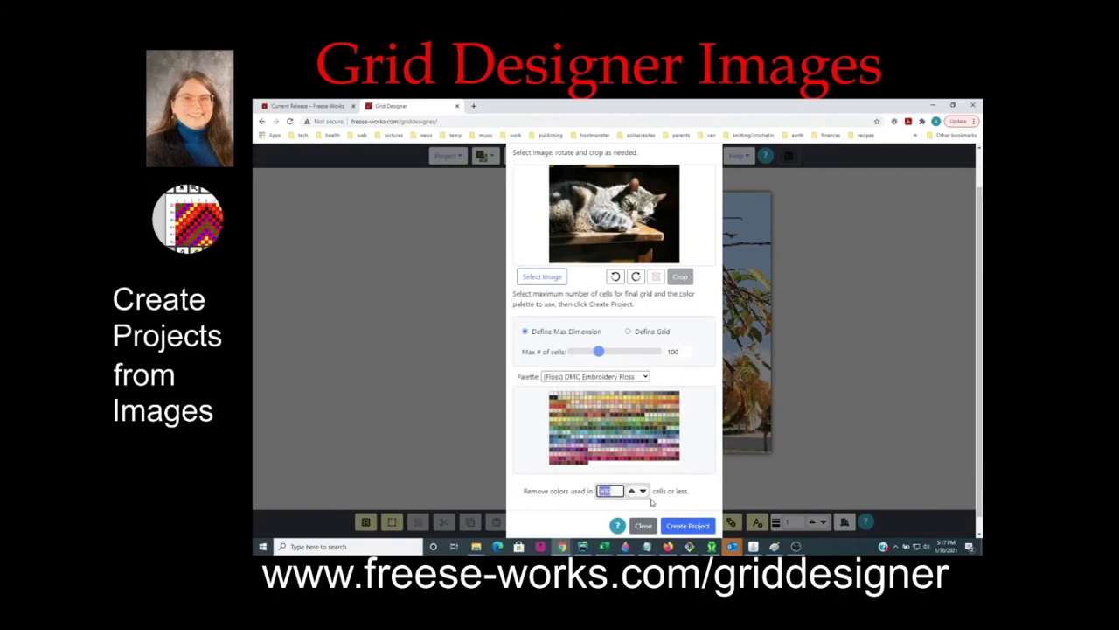
type("5")
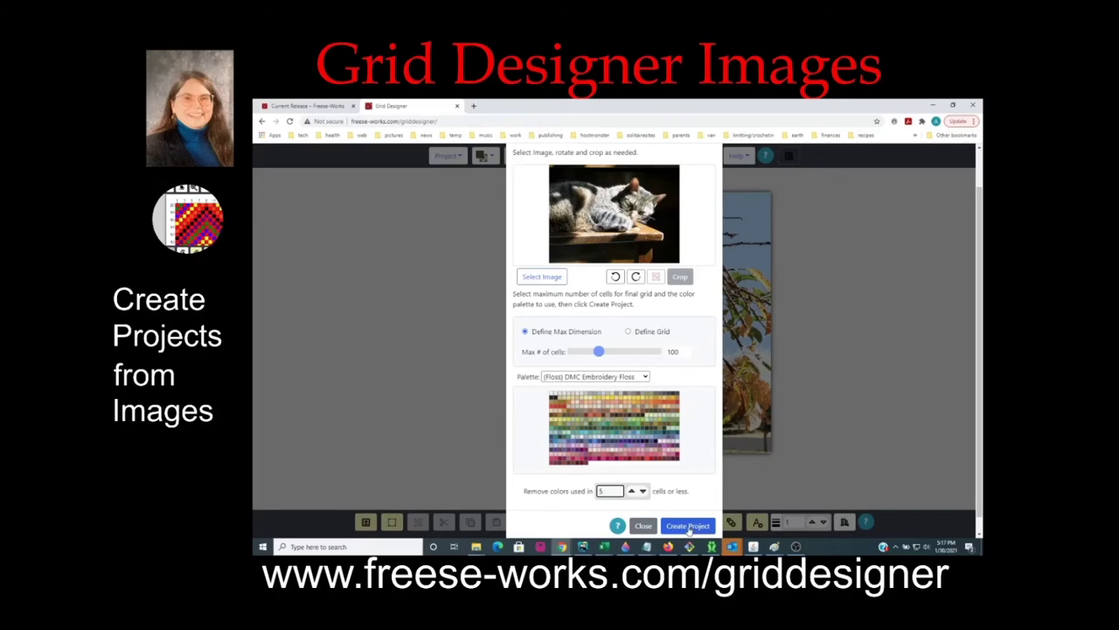
left_click(688, 527)
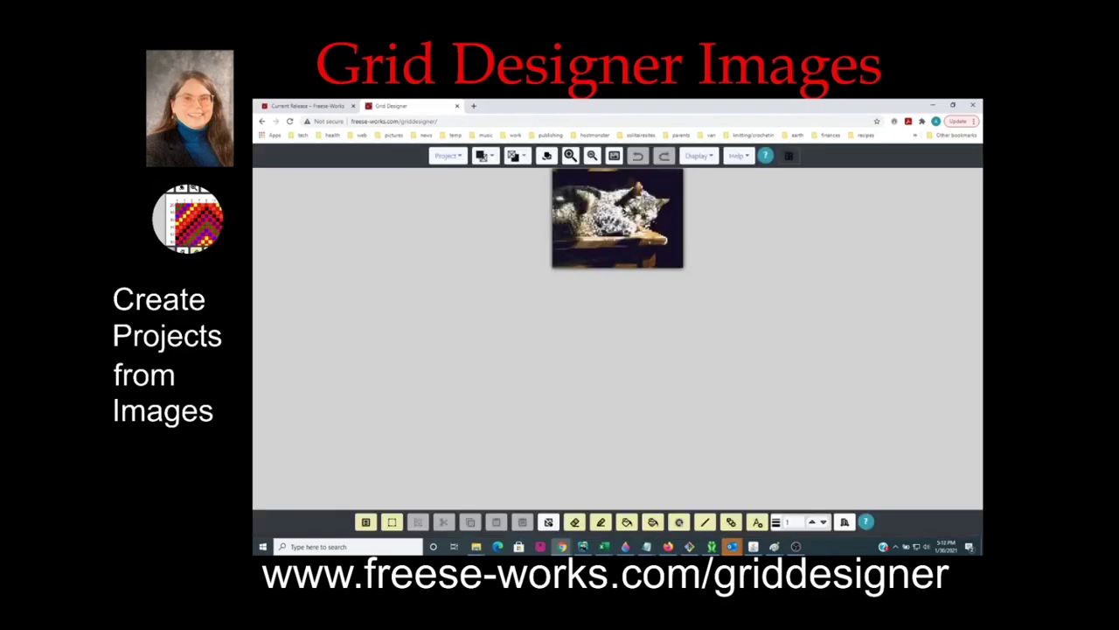
left_click(569, 155)
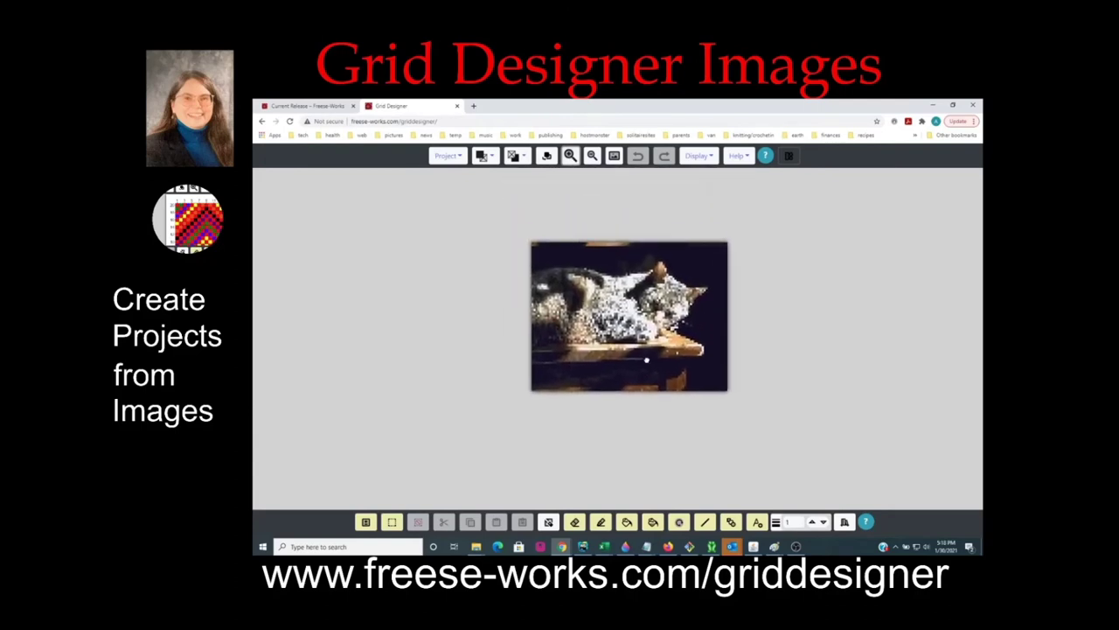
left_click_drag(646, 360, 639, 370)
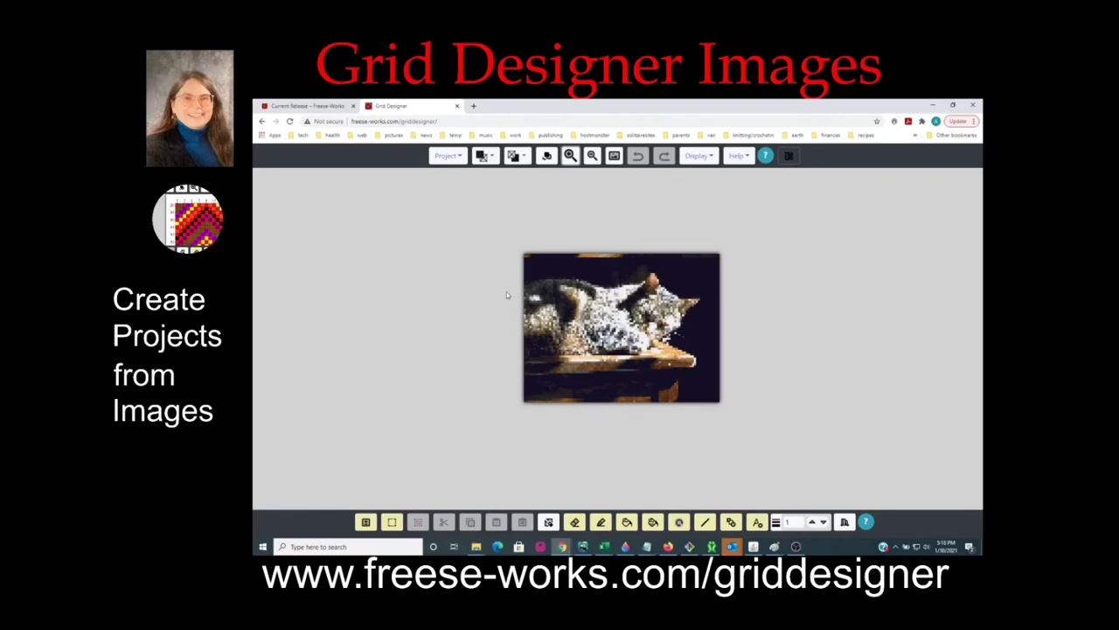
Discard the unsaved cat project and create one from the same cropped photo with a maximum of 200 cells.
left_click(446, 155)
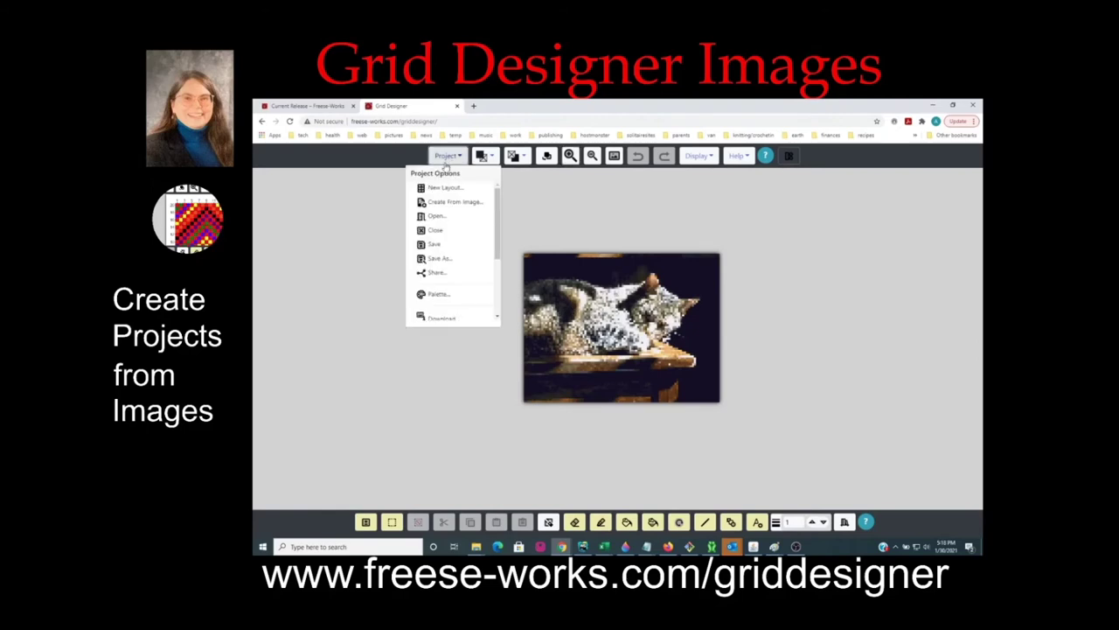
left_click(444, 207)
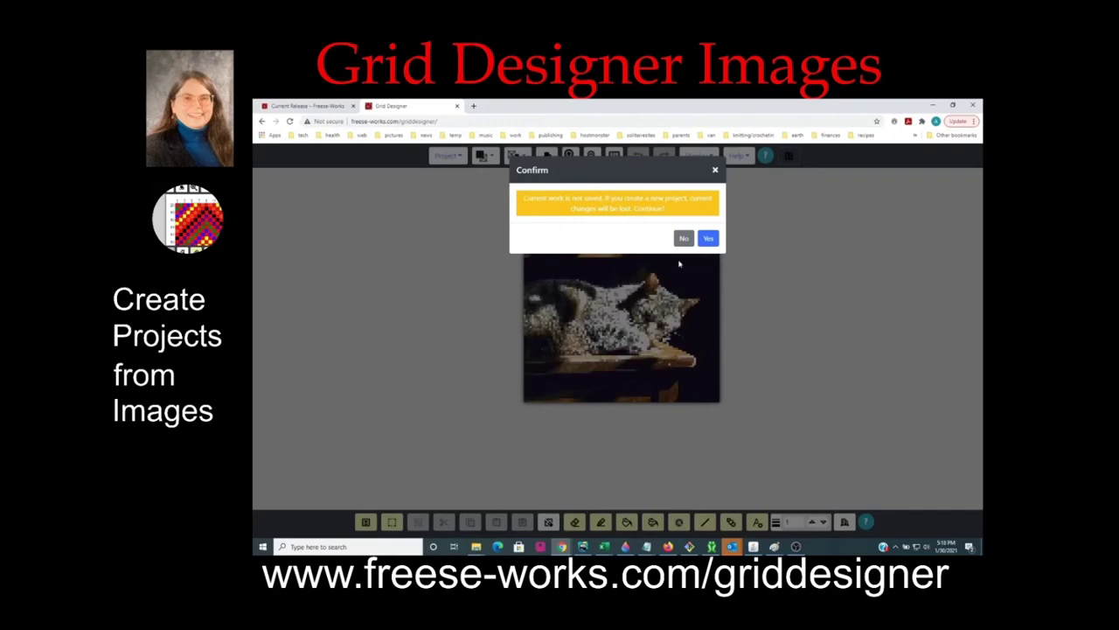
left_click(708, 238)
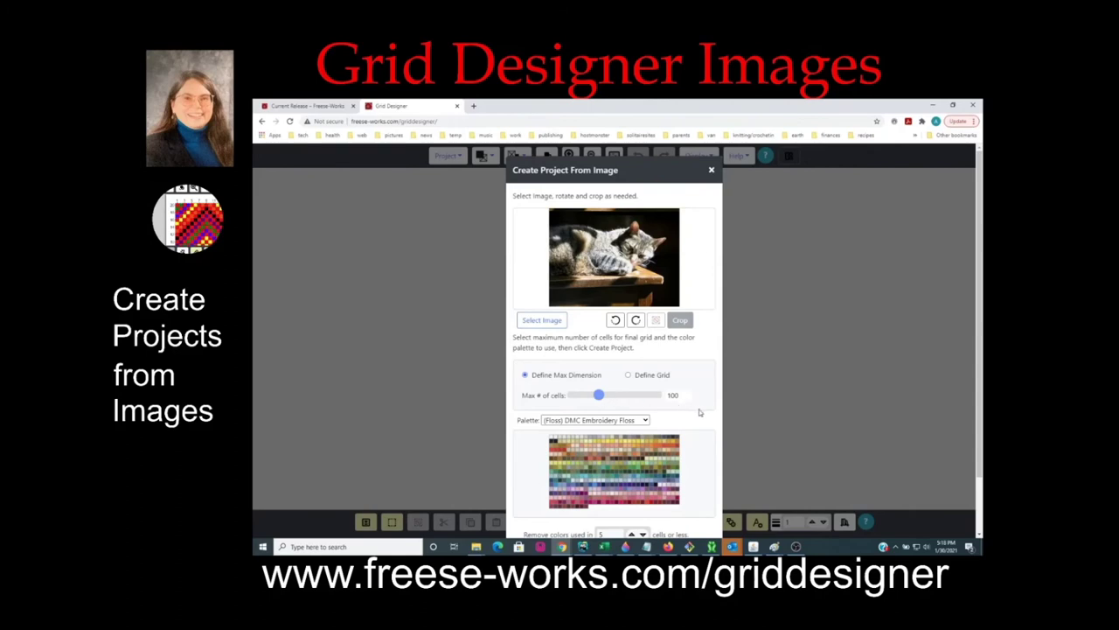
scroll(699, 408, "down", 1)
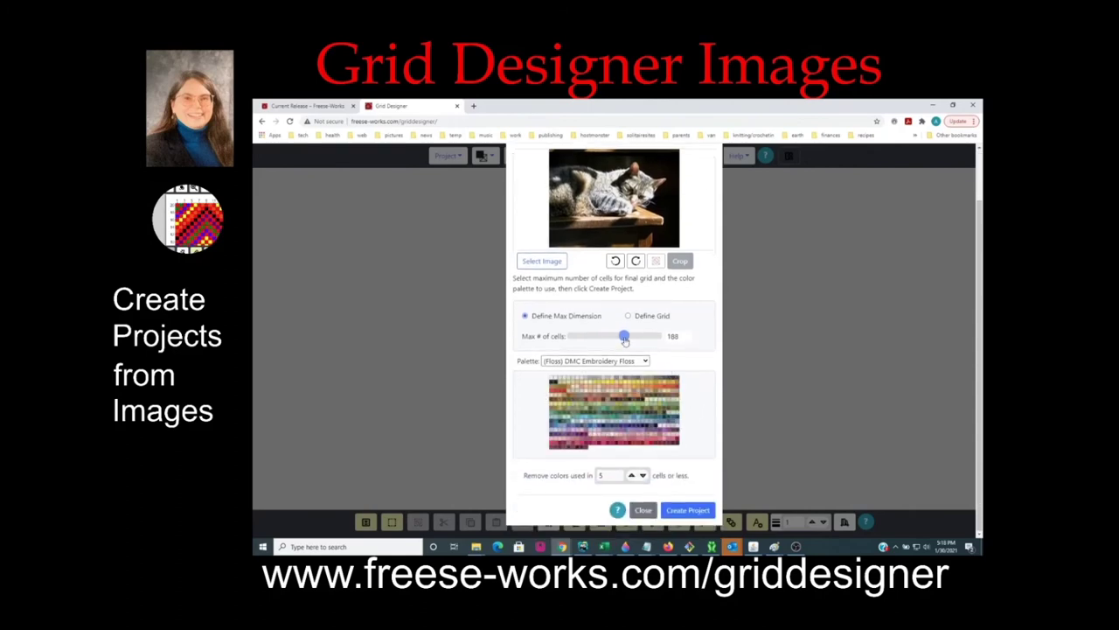
left_click_drag(624, 337, 628, 341)
left_click(674, 338)
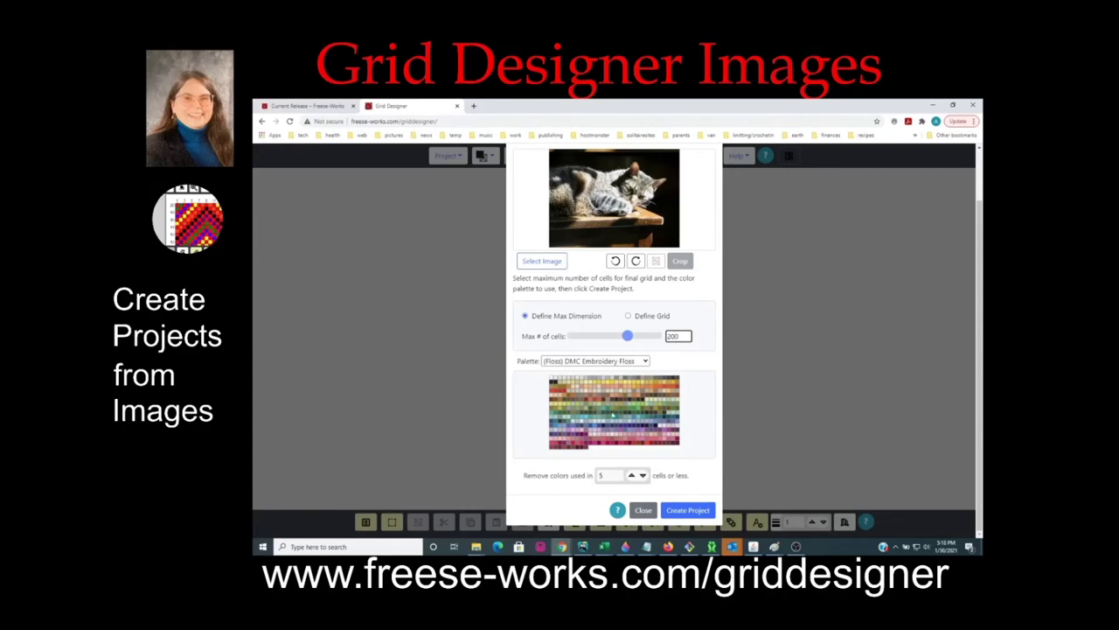
left_click(687, 512)
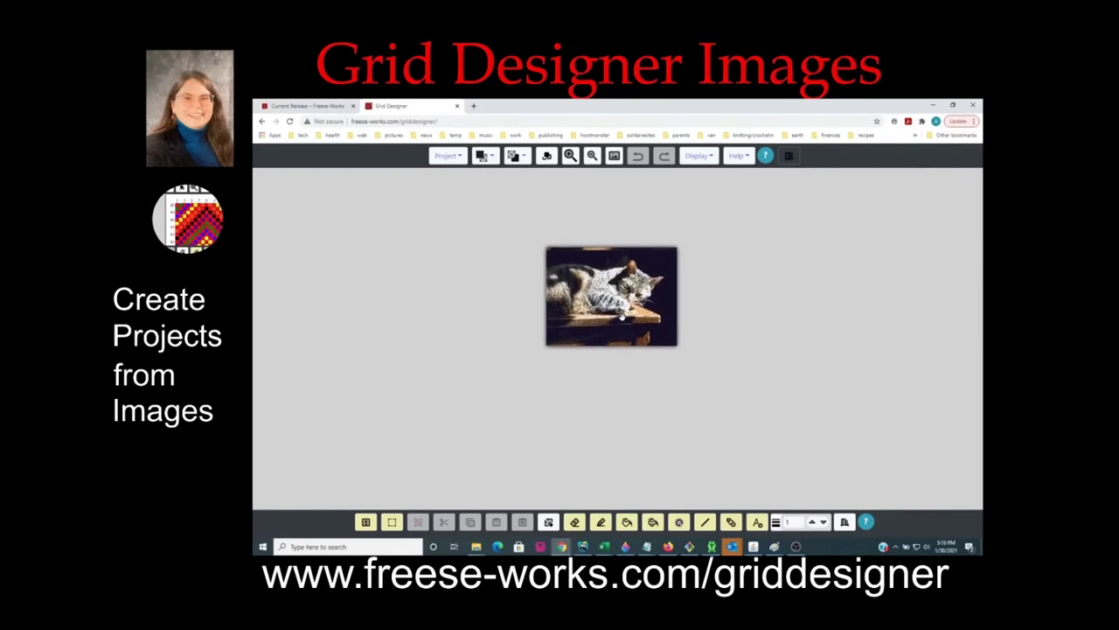
Inspect the 200-cell cat grid, then check its project information for the number of floss colors and the most- and least-used ones.
left_click(569, 156)
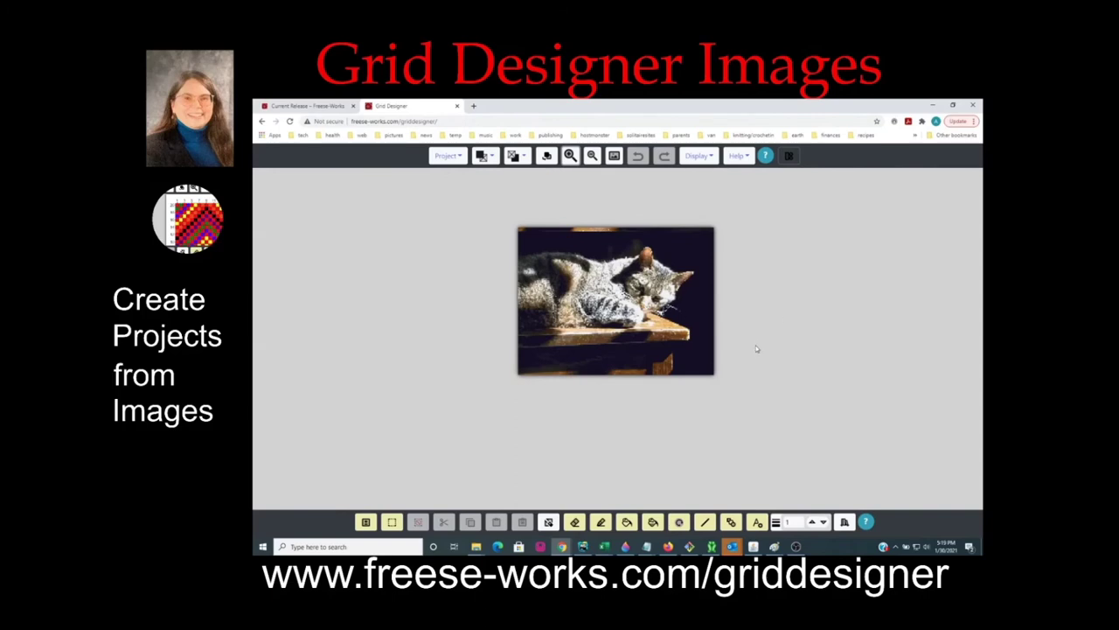
left_click(447, 155)
scroll(453, 283, "down", 3)
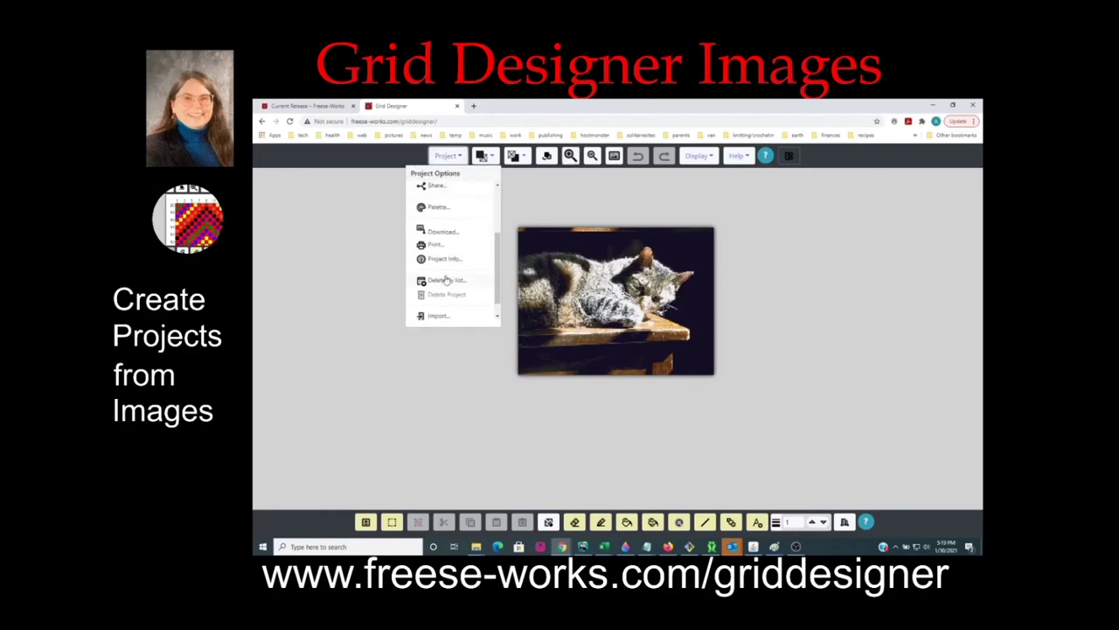
left_click(440, 260)
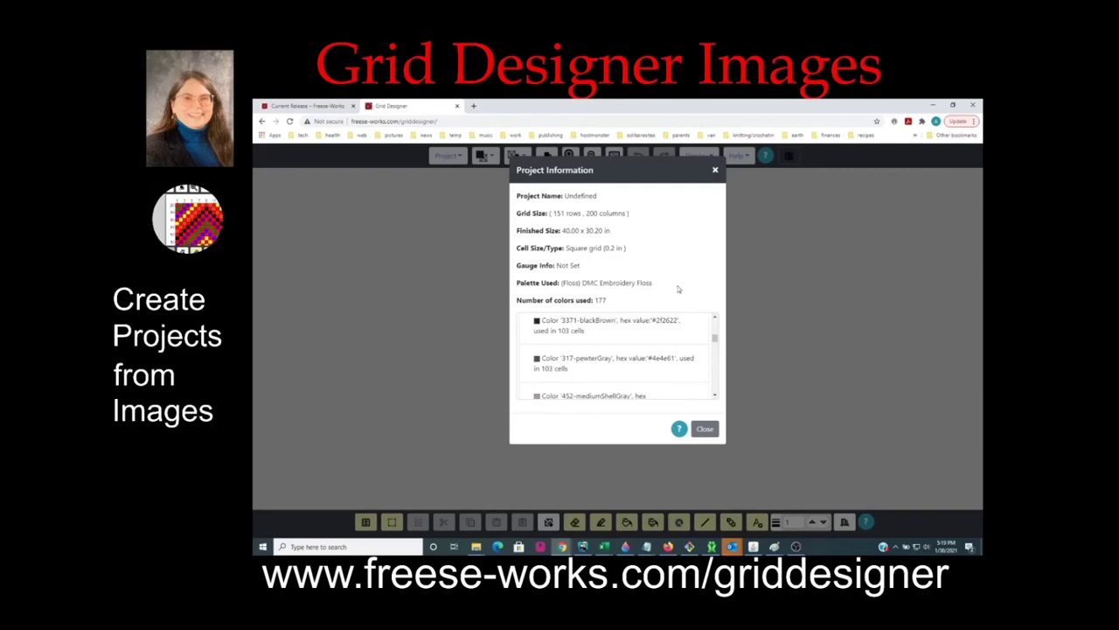
scroll(687, 343, "down", 2)
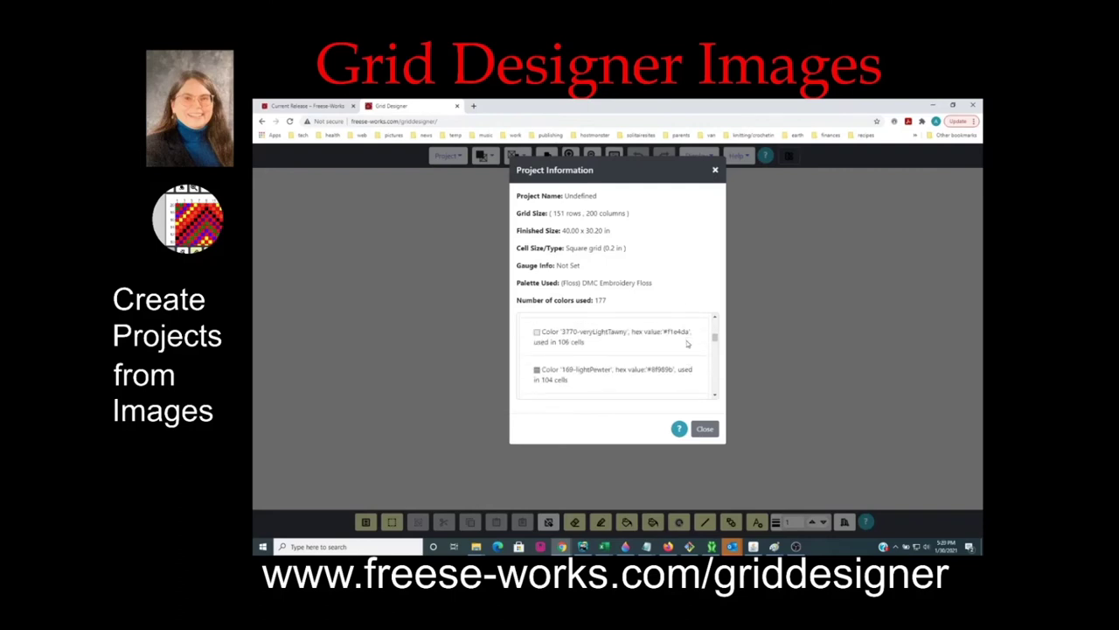
scroll(687, 343, "up", 1)
scroll(714, 341, "up", 2)
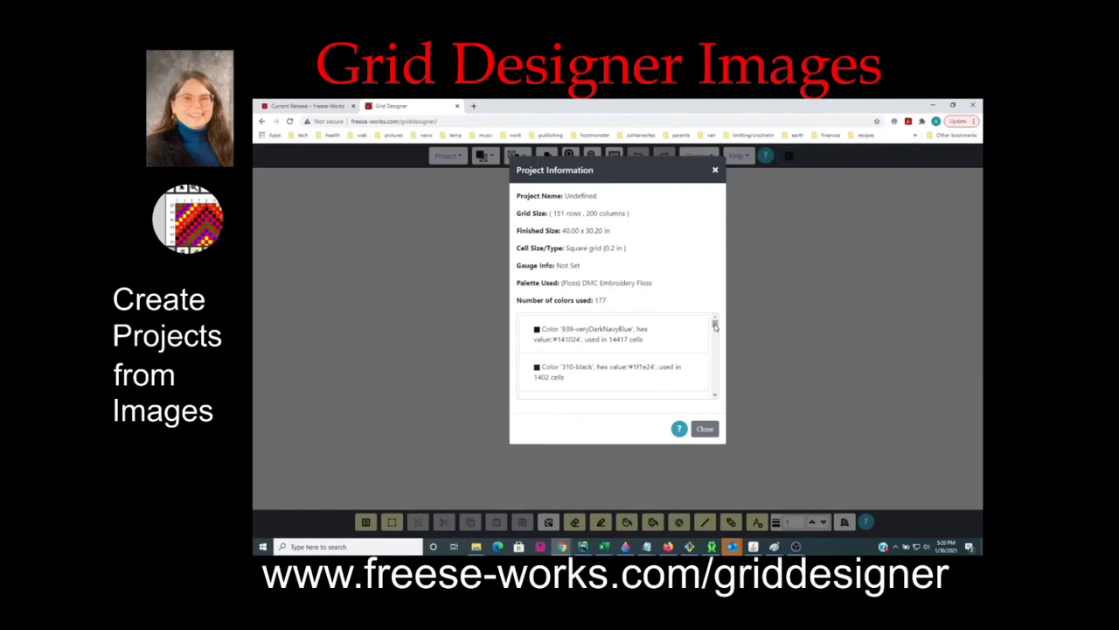
scroll(715, 326, "down", 3)
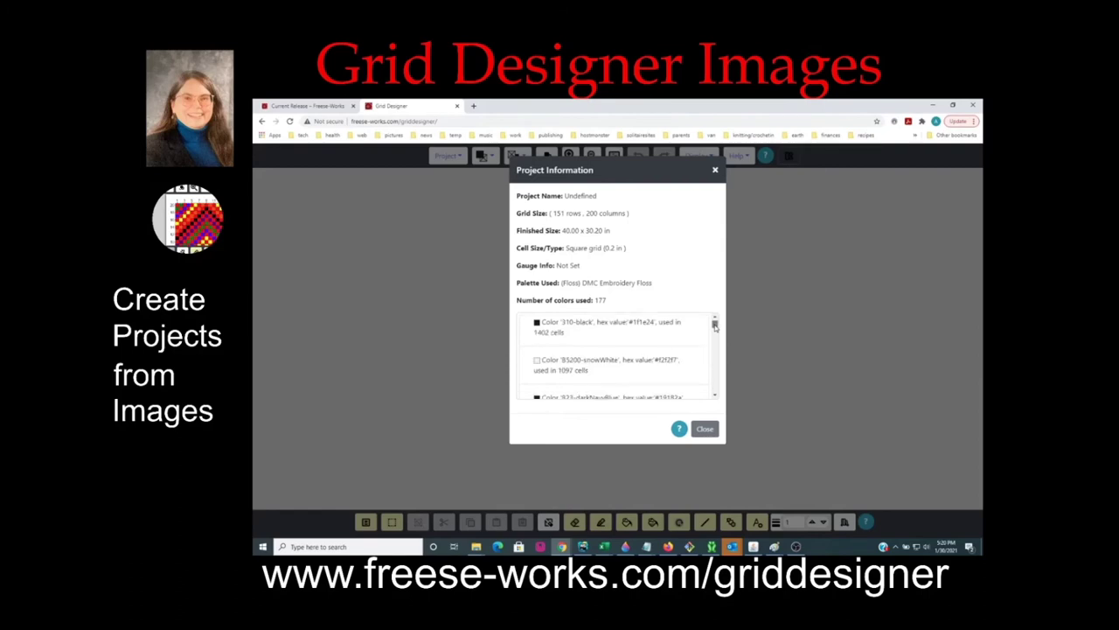
left_click_drag(714, 325, 648, 389)
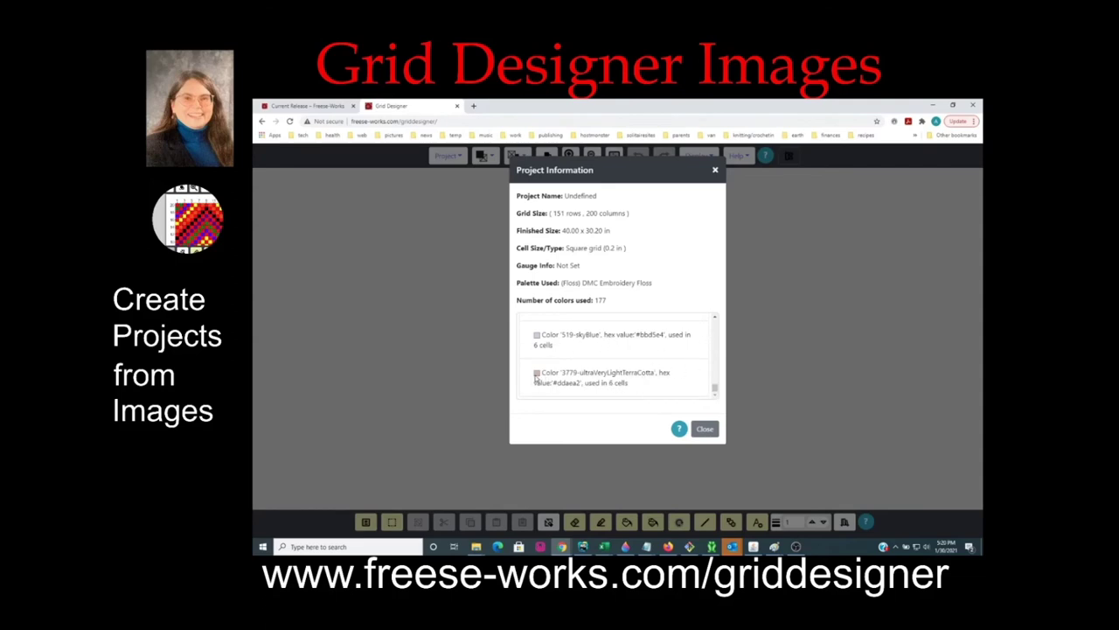
Review the cell counts of the least-used floss colors from the end of the color list upward.
left_click(714, 318)
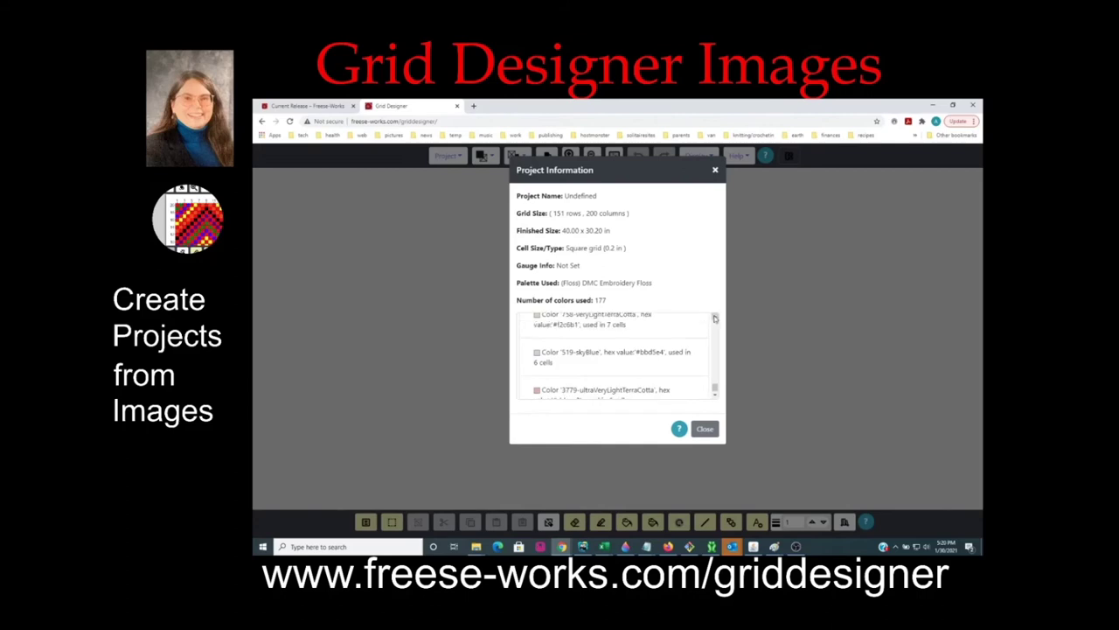
left_click(714, 318)
left_click(714, 318)
left_click(714, 318)
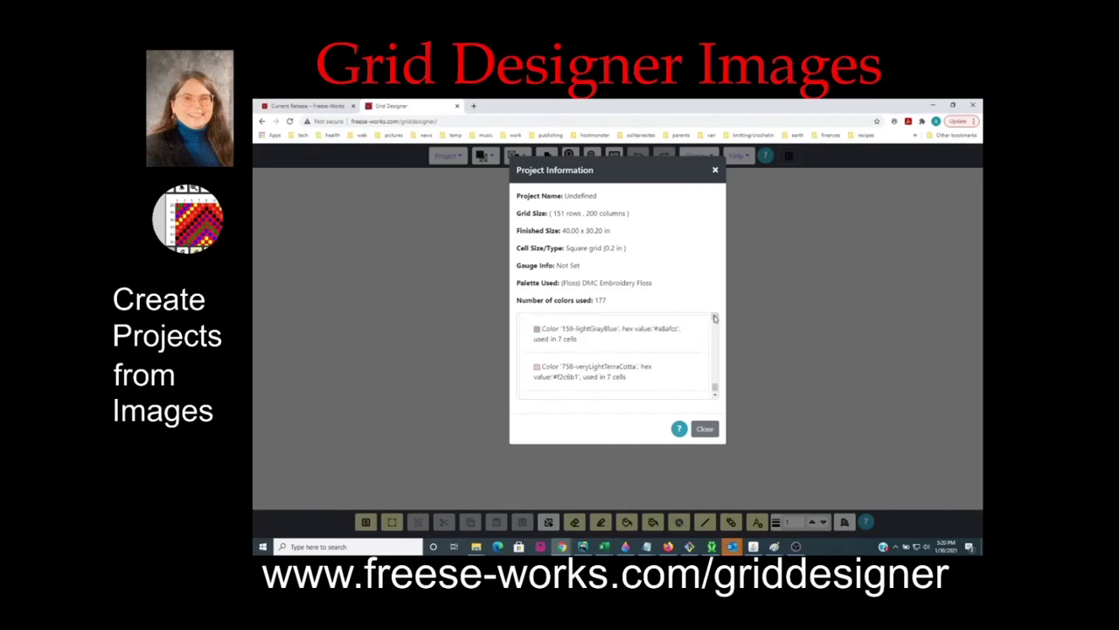
left_click(714, 318)
left_click(714, 318)
left_click(714, 318)
left_click(714, 319)
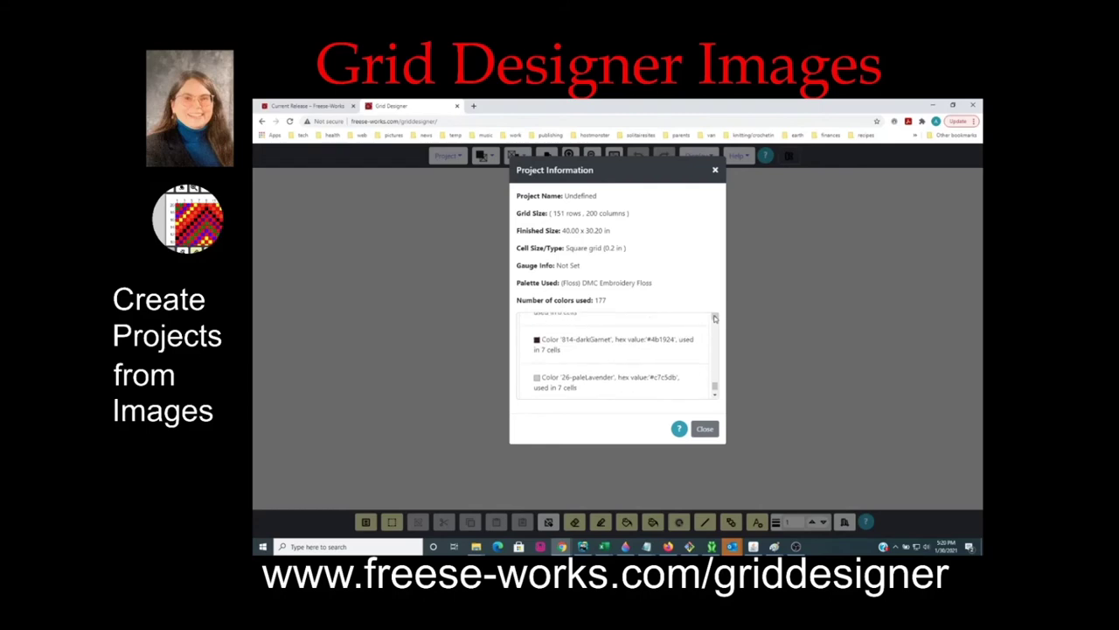
left_click(714, 318)
left_click(714, 318)
left_click(714, 319)
left_click(714, 319)
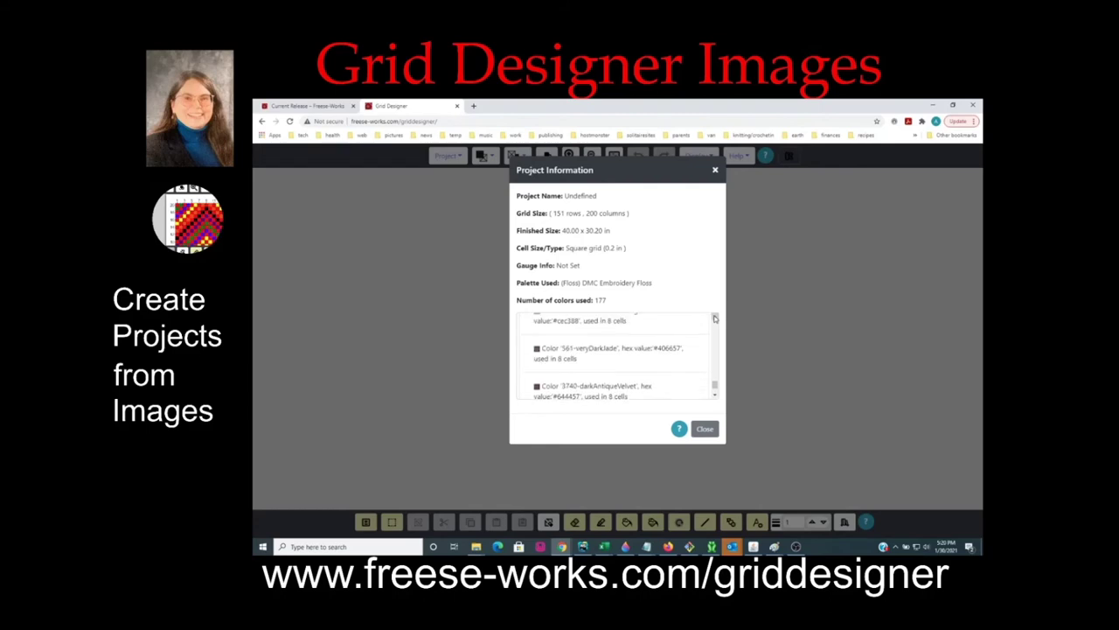
left_click(714, 318)
left_click(714, 318)
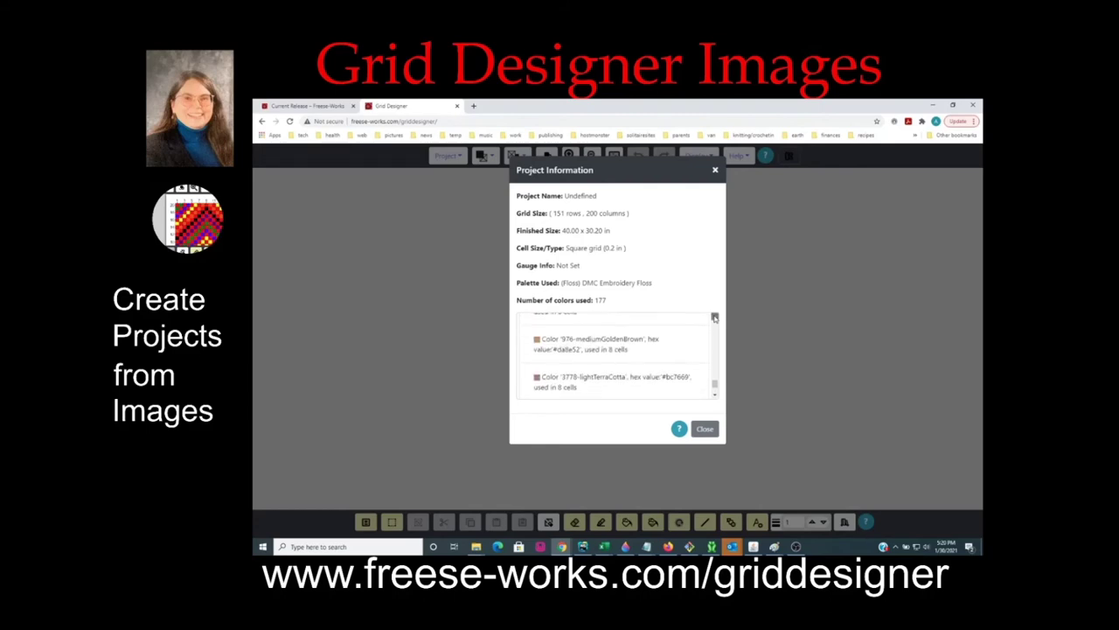
left_click(715, 318)
left_click(715, 319)
left_click(714, 319)
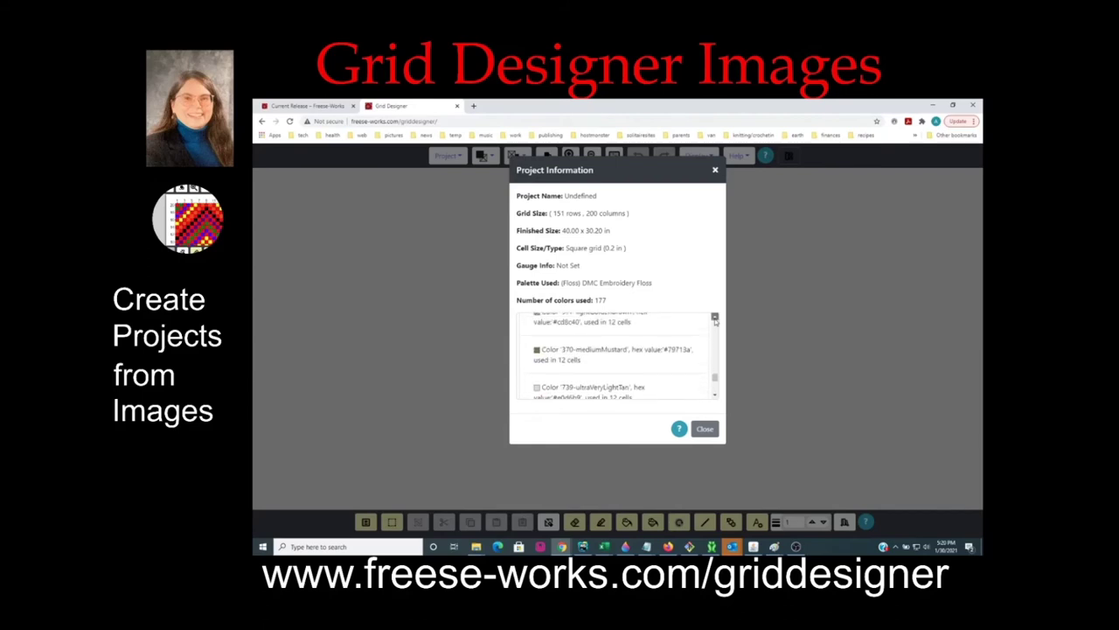
Continue up the floss color list, examining how many cells each rarely used color occupies, and close the project information.
left_click(714, 317)
left_click(714, 317)
left_click(714, 318)
left_click(715, 317)
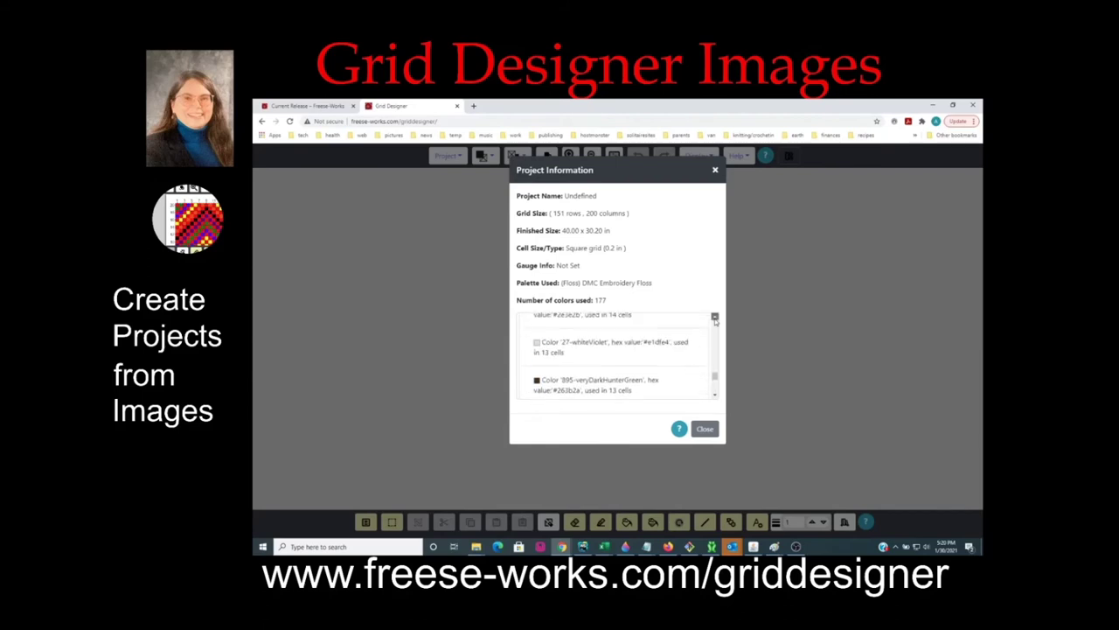
left_click(714, 318)
left_click(715, 317)
left_click(714, 317)
left_click(714, 317)
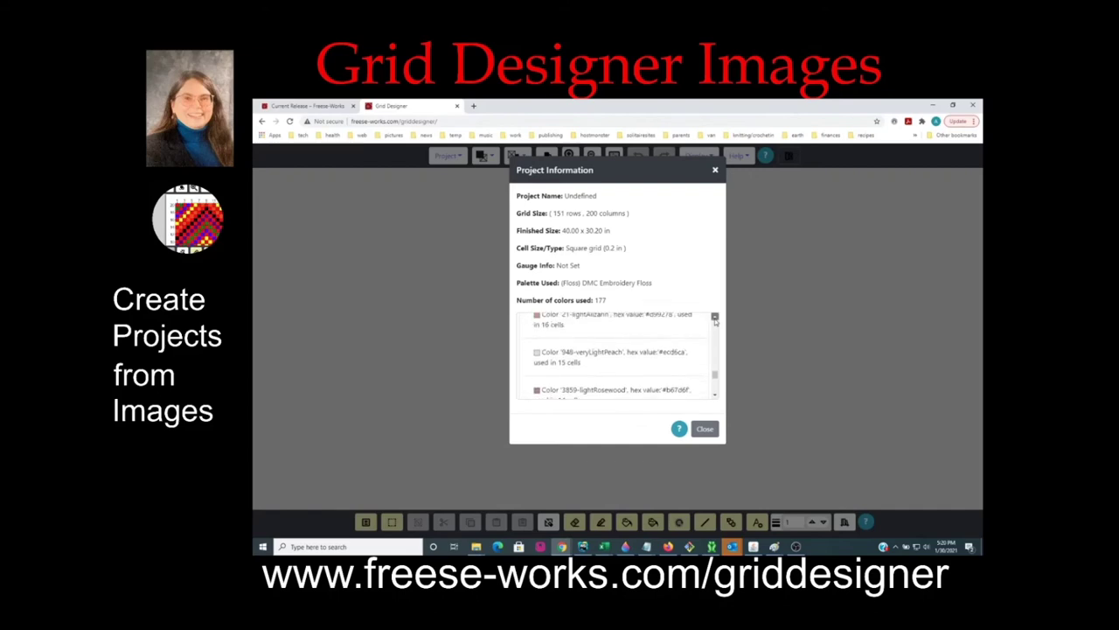
left_click(715, 317)
left_click(714, 318)
left_click(715, 317)
left_click(714, 317)
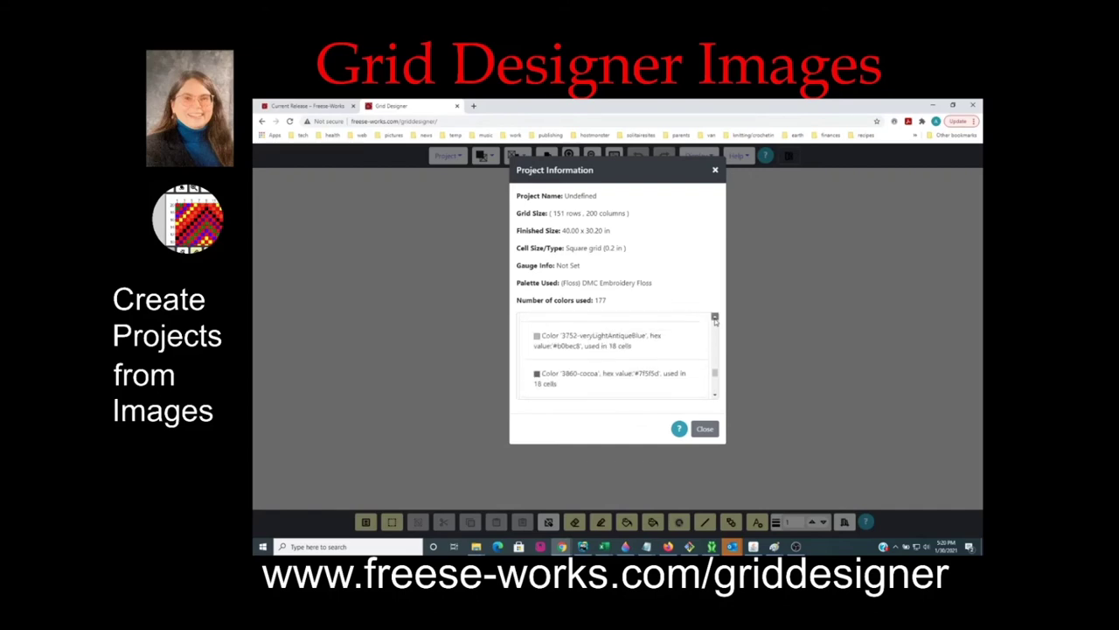
left_click(715, 318)
left_click(714, 318)
left_click(715, 317)
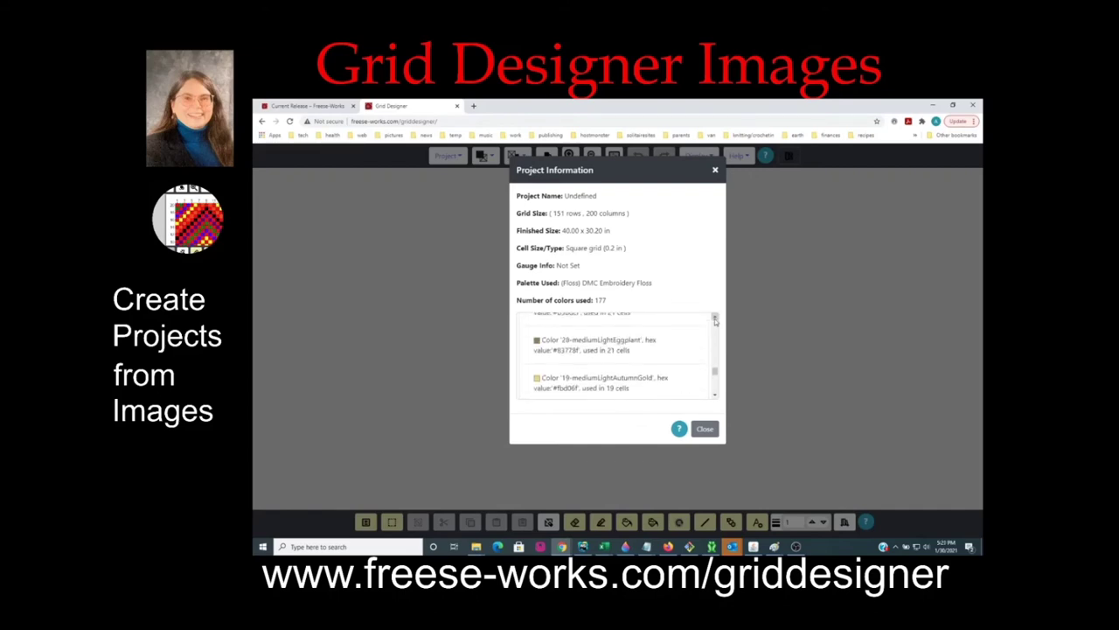
left_click(714, 317)
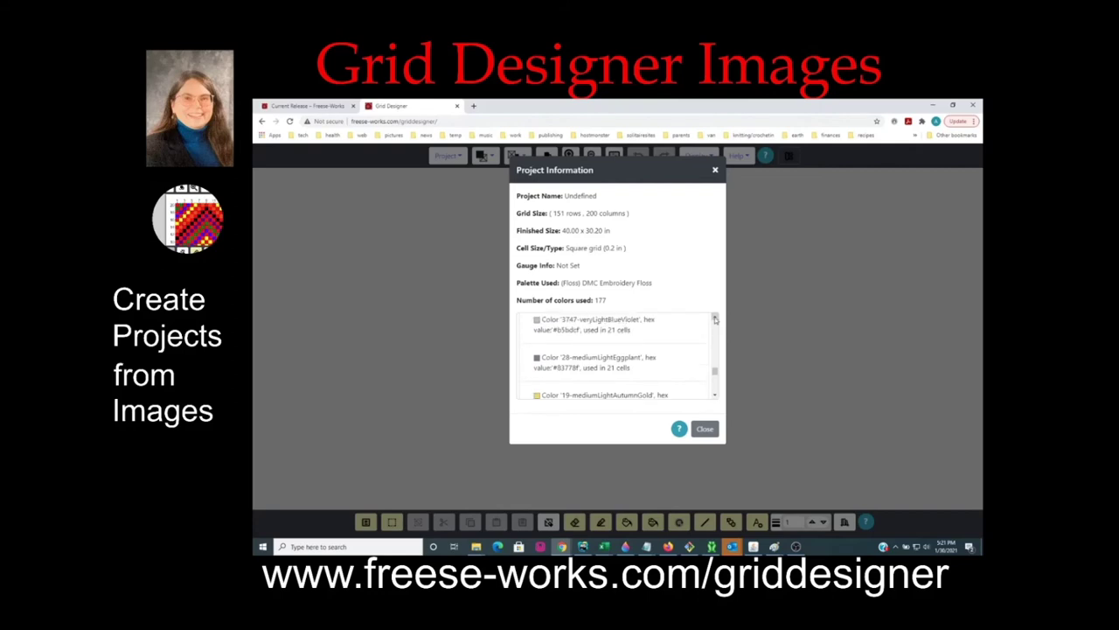
left_click(714, 318)
left_click(714, 318)
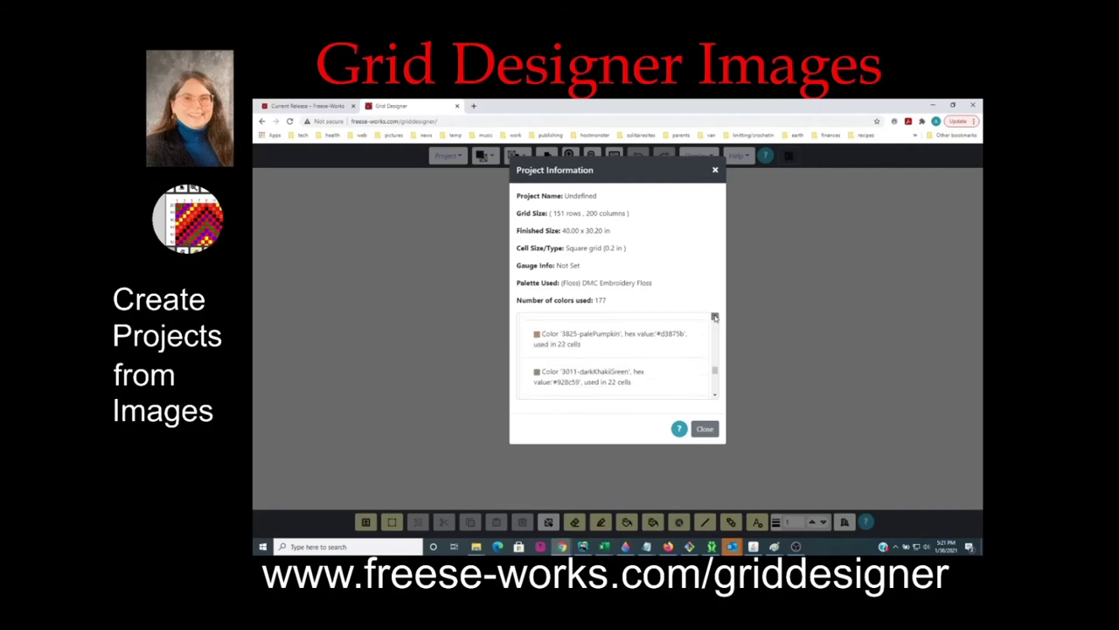
left_click(714, 318)
left_click(714, 318)
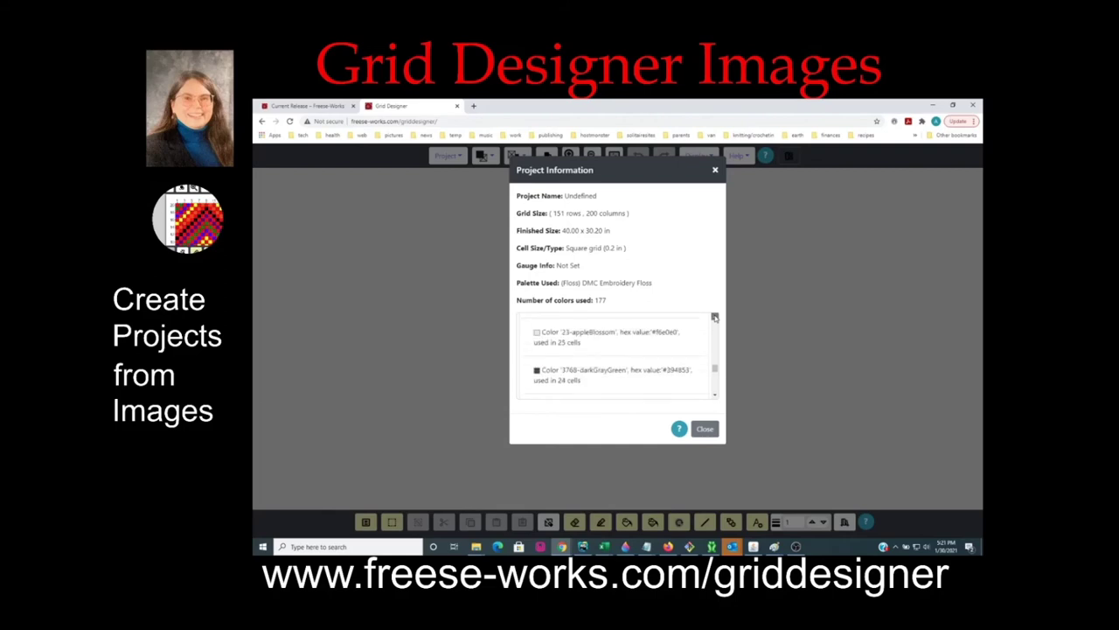
left_click(715, 318)
left_click(714, 318)
left_click(714, 318)
left_click(714, 318)
left_click(714, 318)
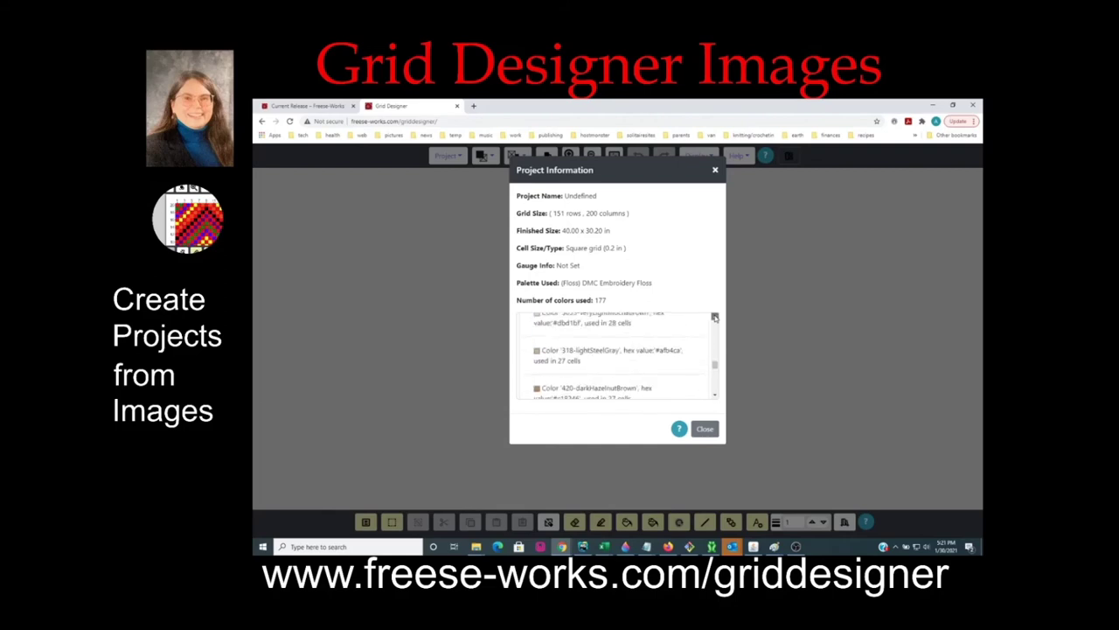
left_click(714, 318)
left_click(714, 319)
left_click(714, 318)
left_click(714, 318)
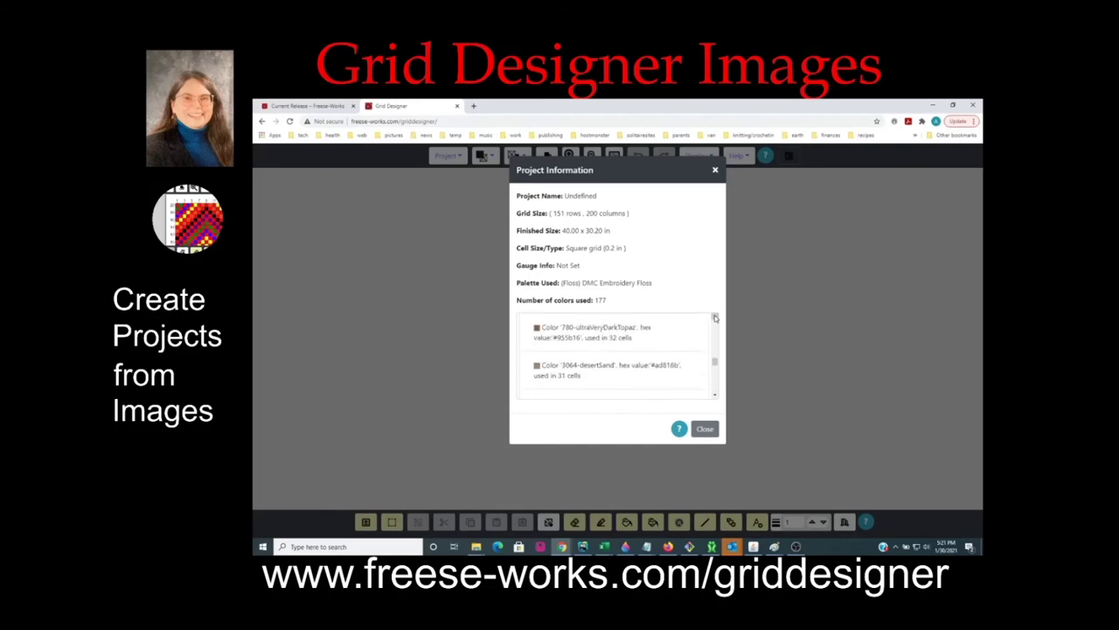
left_click(714, 319)
left_click(715, 318)
left_click(714, 318)
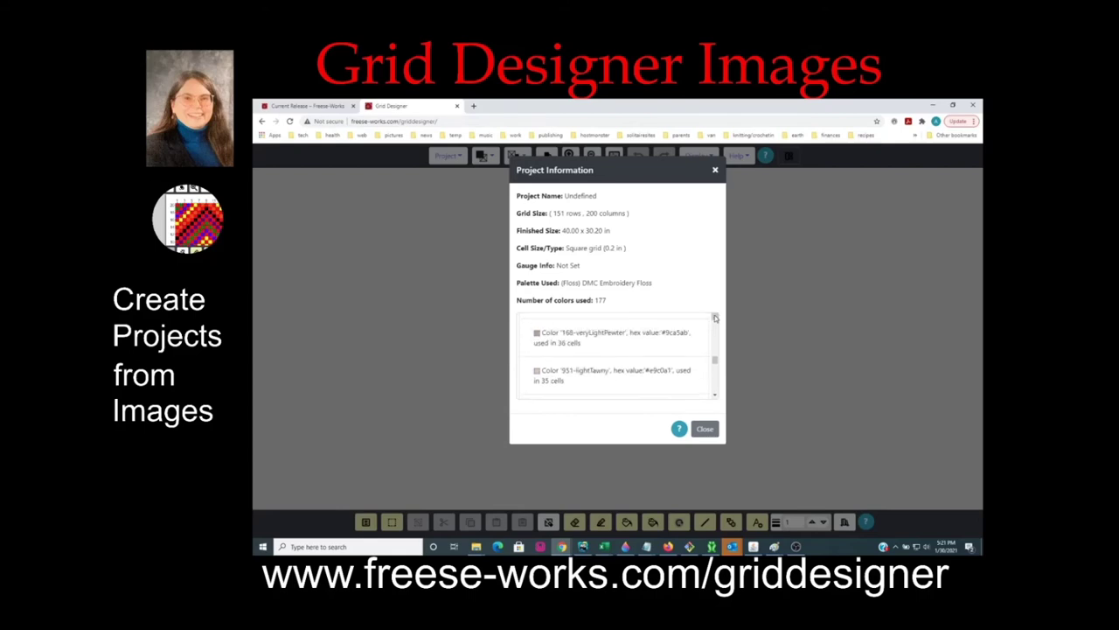
left_click(714, 318)
left_click(715, 318)
left_click(714, 318)
left_click(714, 318)
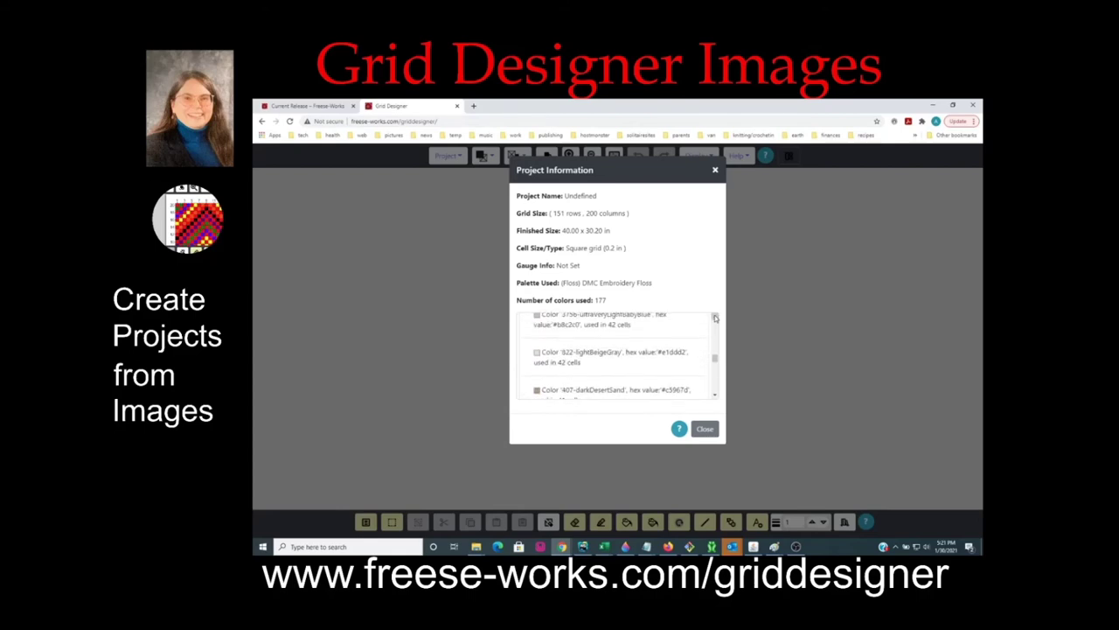
left_click(714, 319)
left_click(714, 318)
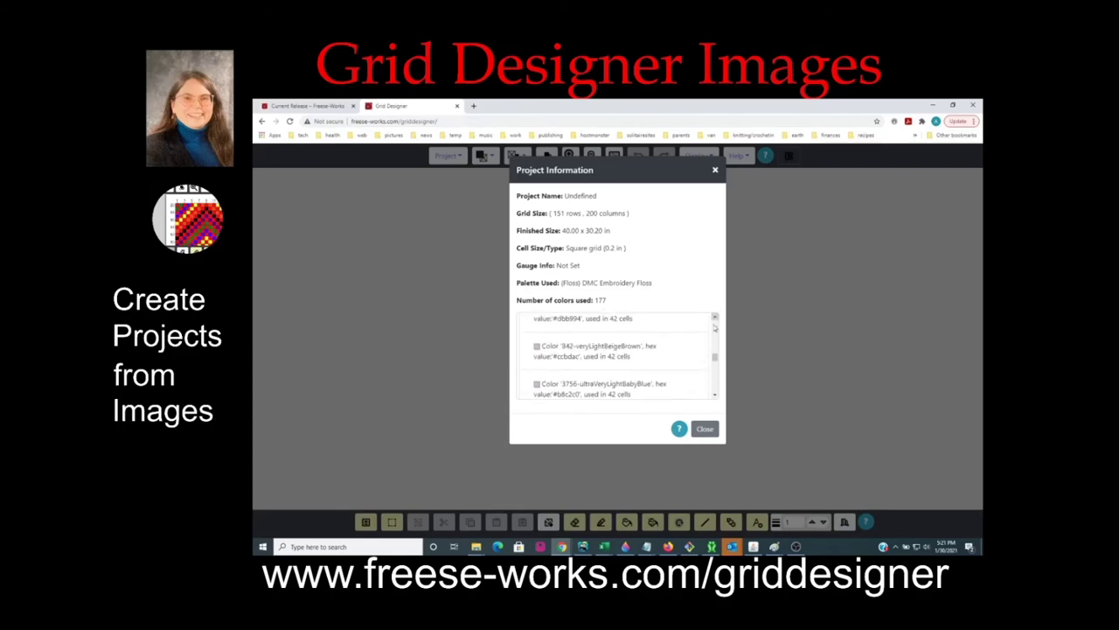
left_click(705, 428)
Discard the unsaved cat project and recreate it from the same image, removing colors used in 50 cells or less.
left_click(446, 156)
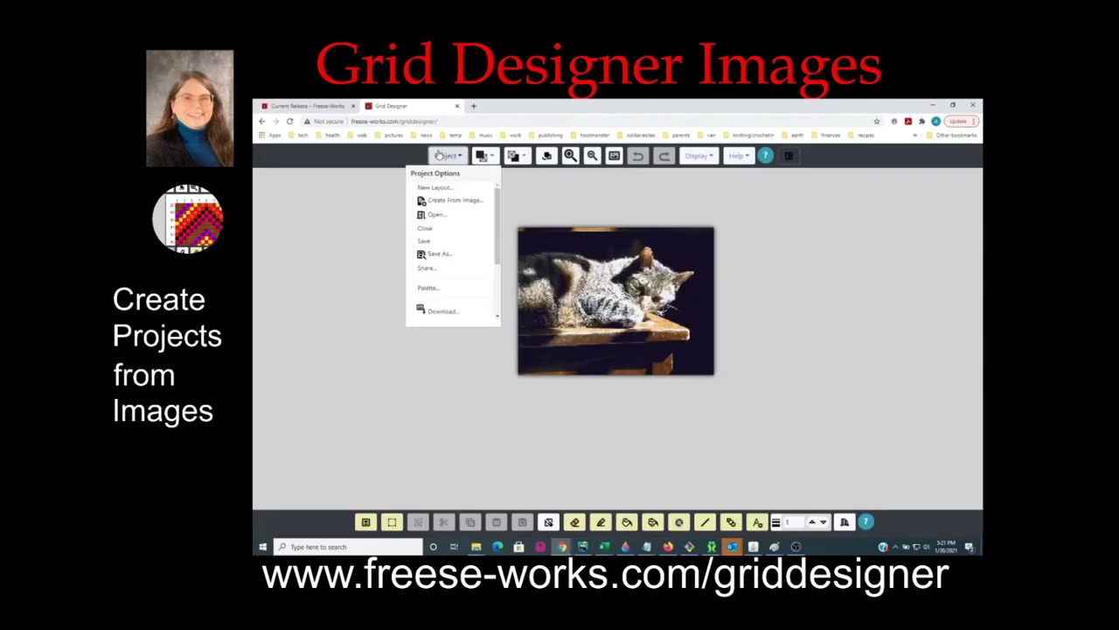
left_click(445, 204)
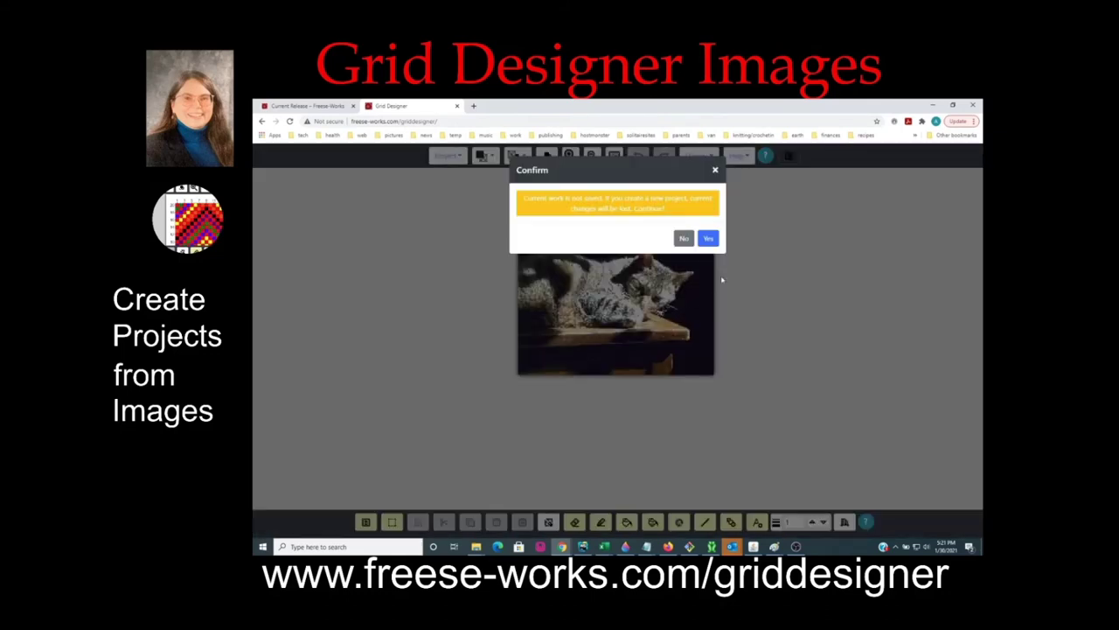
left_click(708, 239)
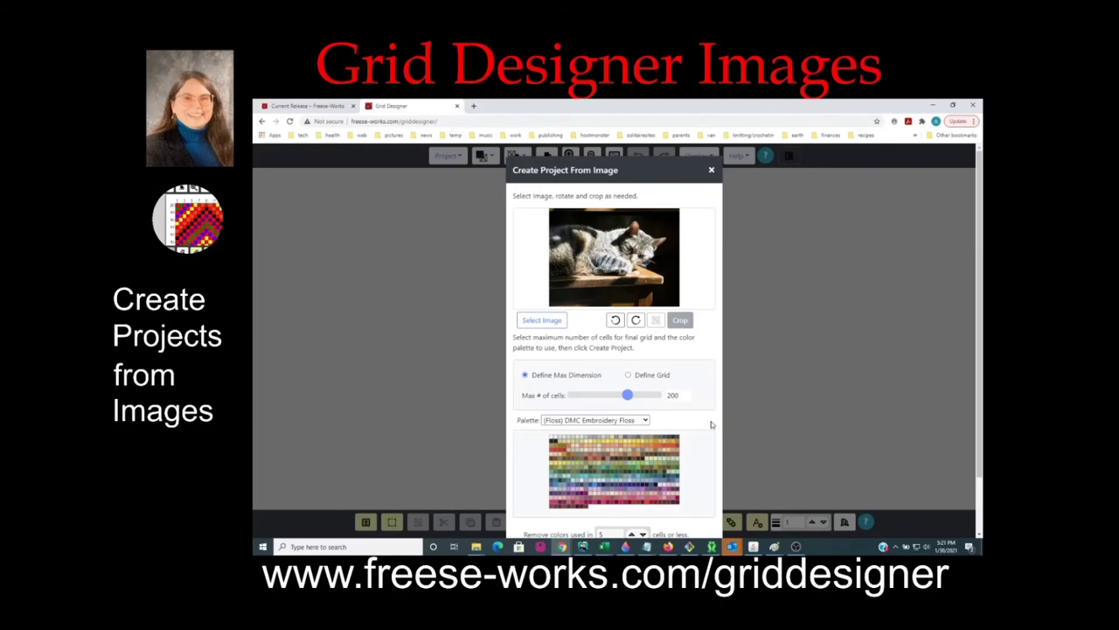
scroll(711, 424, "down", 1)
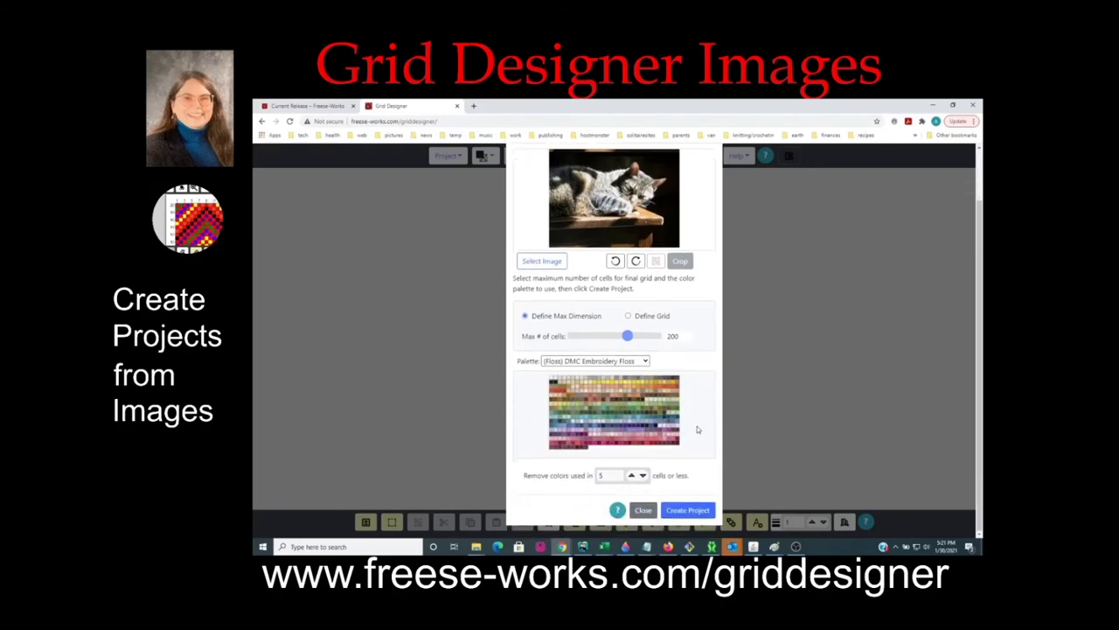
left_click_drag(612, 475, 596, 475)
type("50")
left_click(677, 512)
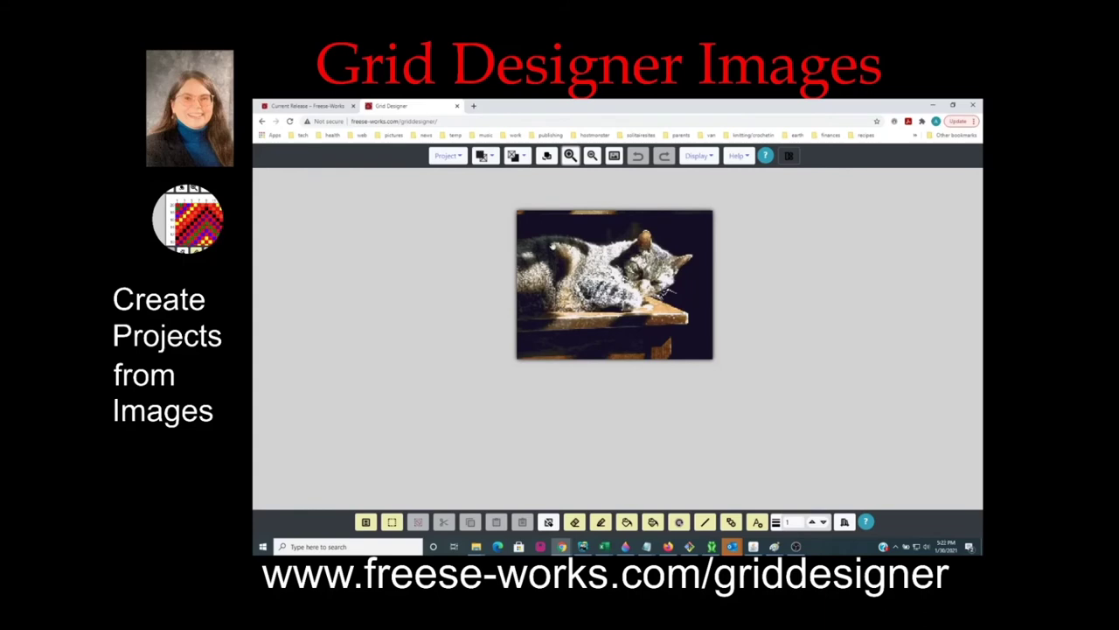
Check the new project's information for the number of floss colors and the cell counts from least- to most-used color.
left_click(447, 155)
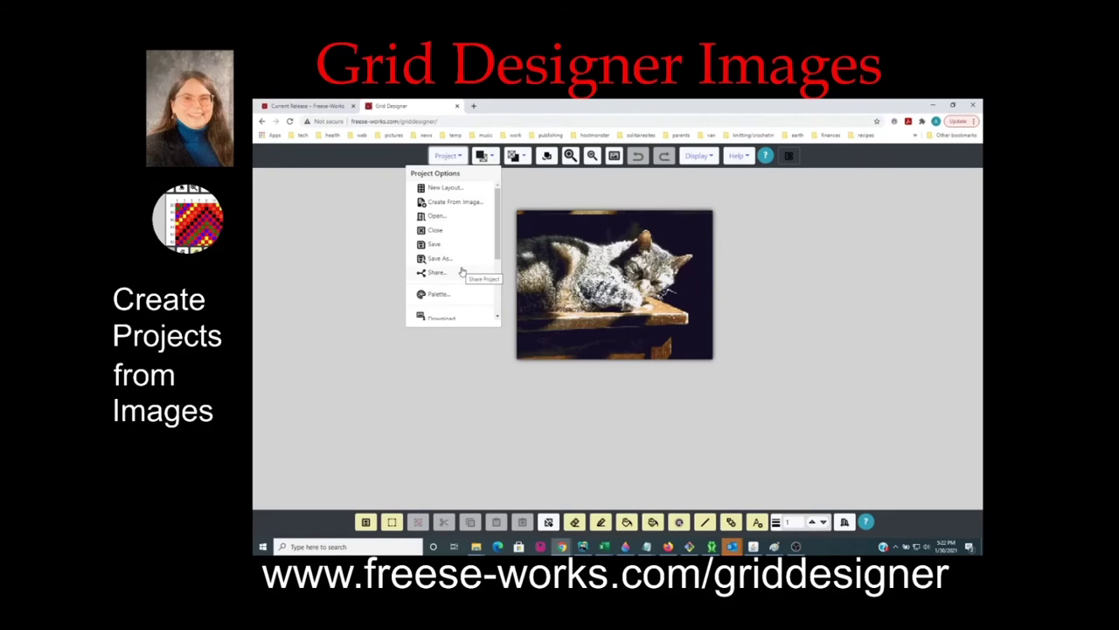
scroll(454, 284, "down", 1)
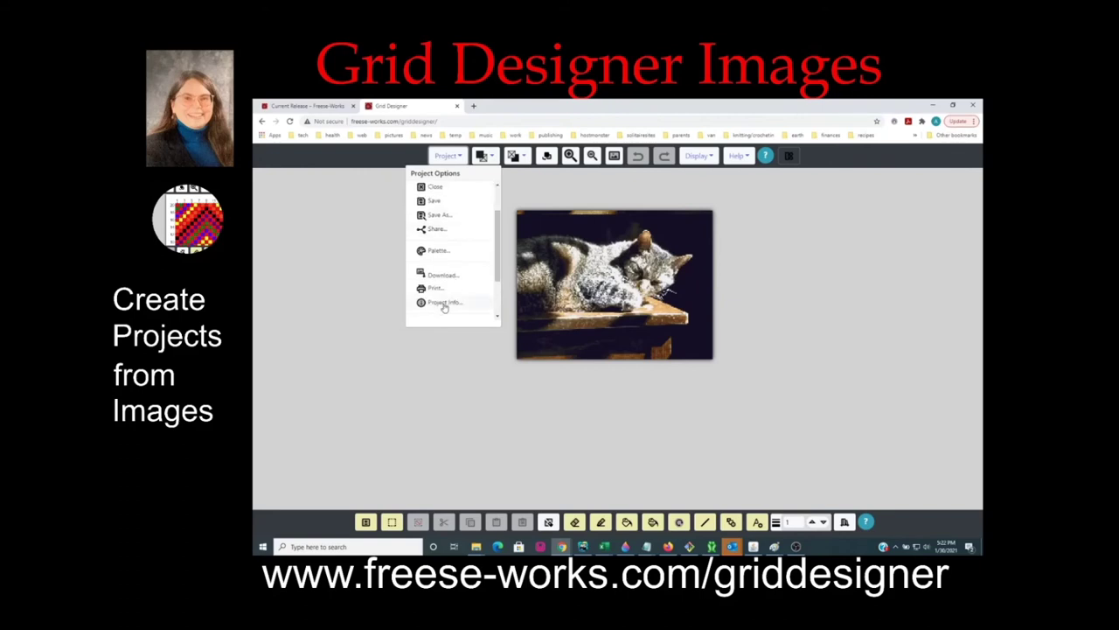
left_click(442, 303)
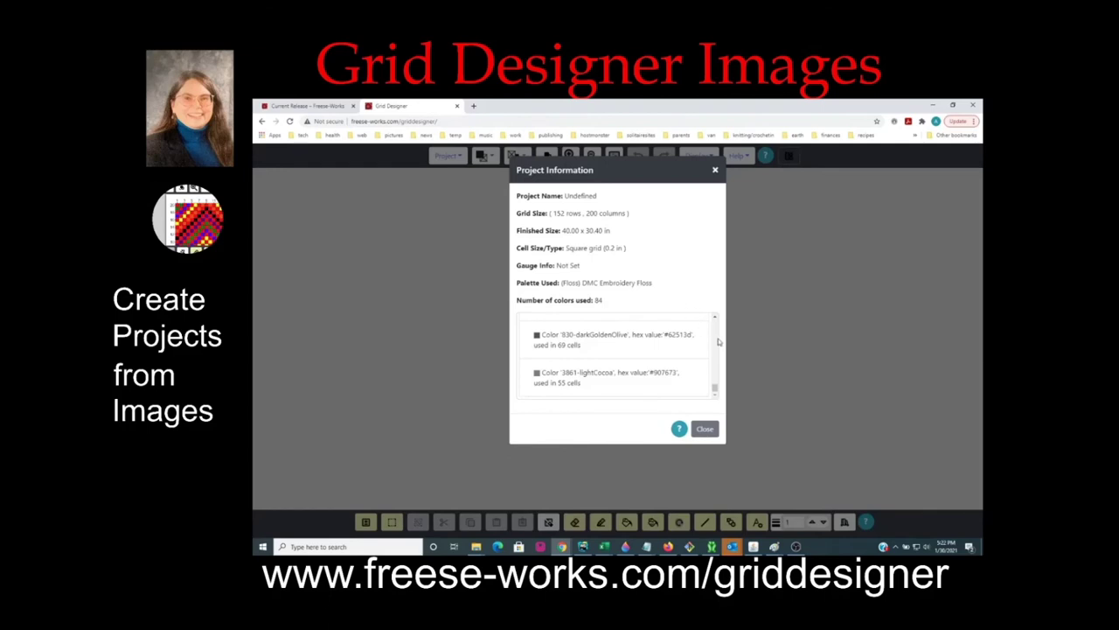
mouse_move(714, 390)
left_mouse_down()
mouse_move(716, 362)
mouse_move(715, 390)
left_mouse_up()
scroll(716, 328, "up", 1)
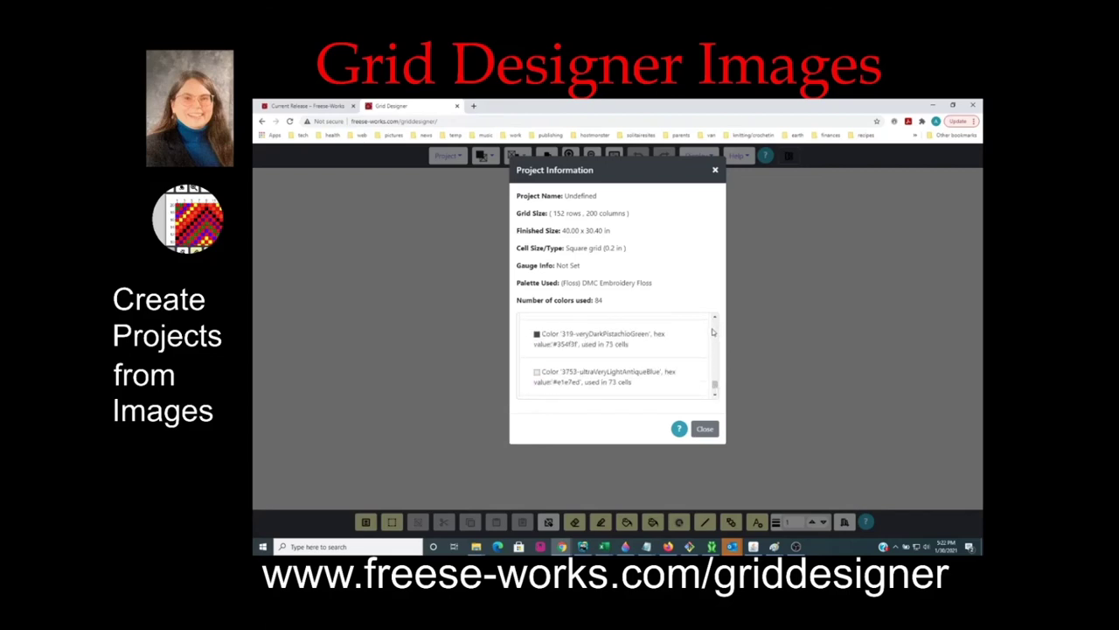
left_click(715, 395)
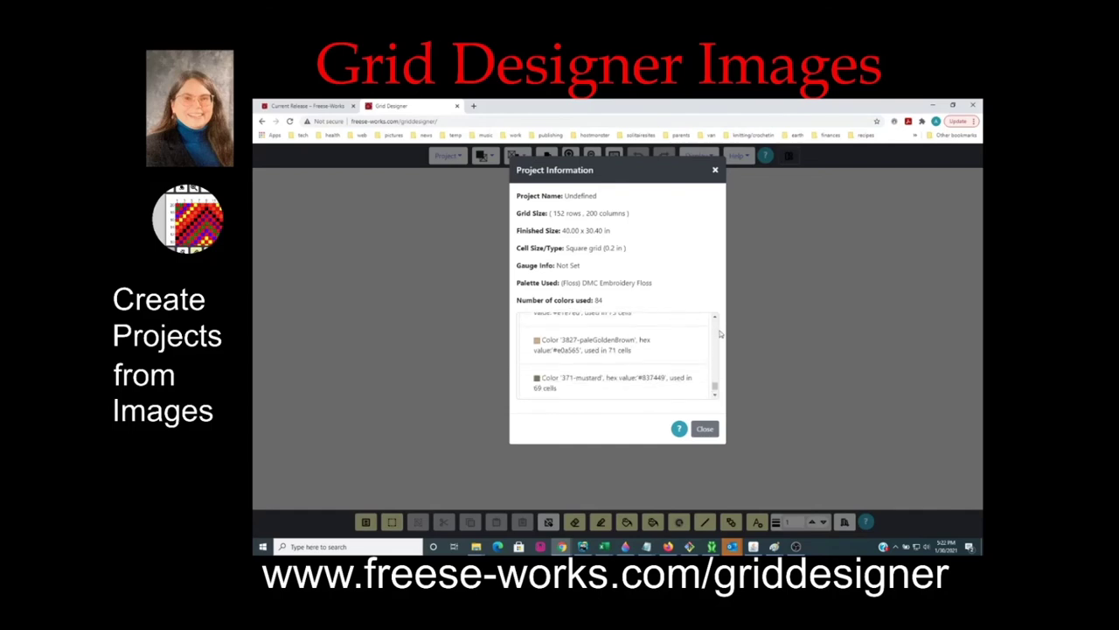
scroll(717, 329, "up", 2)
scroll(717, 329, "up", 4)
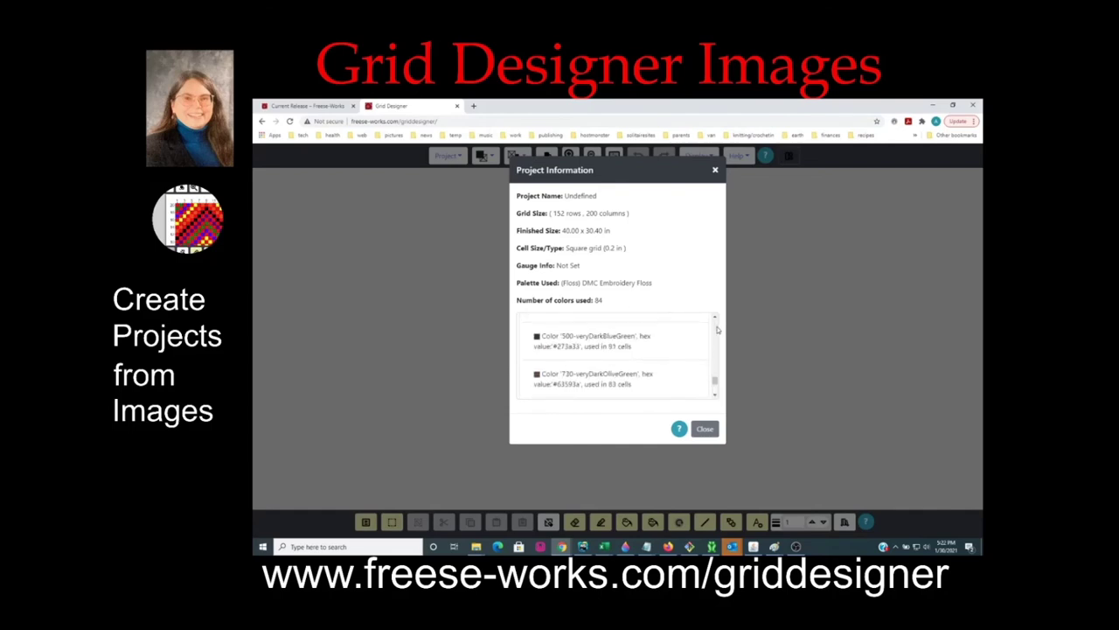
scroll(717, 329, "up", 4)
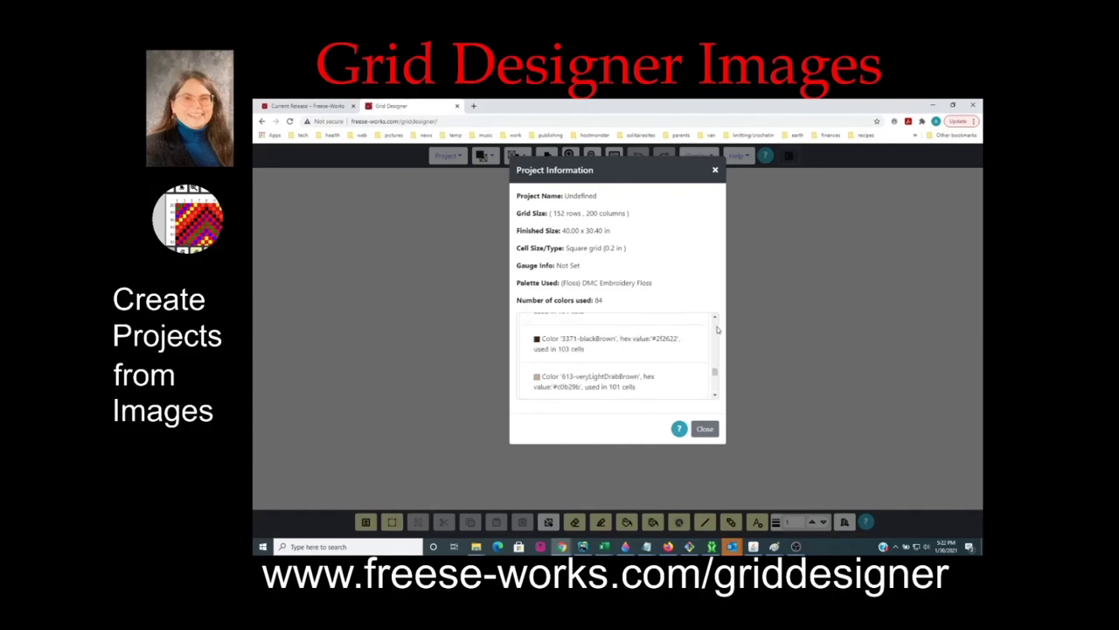
scroll(717, 329, "up", 4)
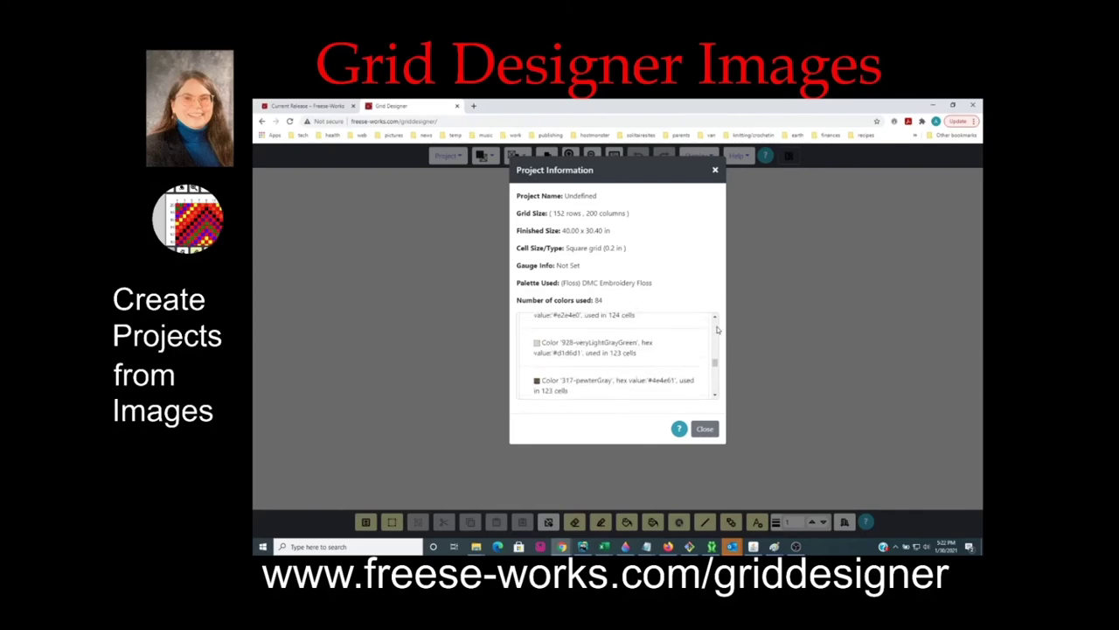
scroll(708, 328, "up", 5)
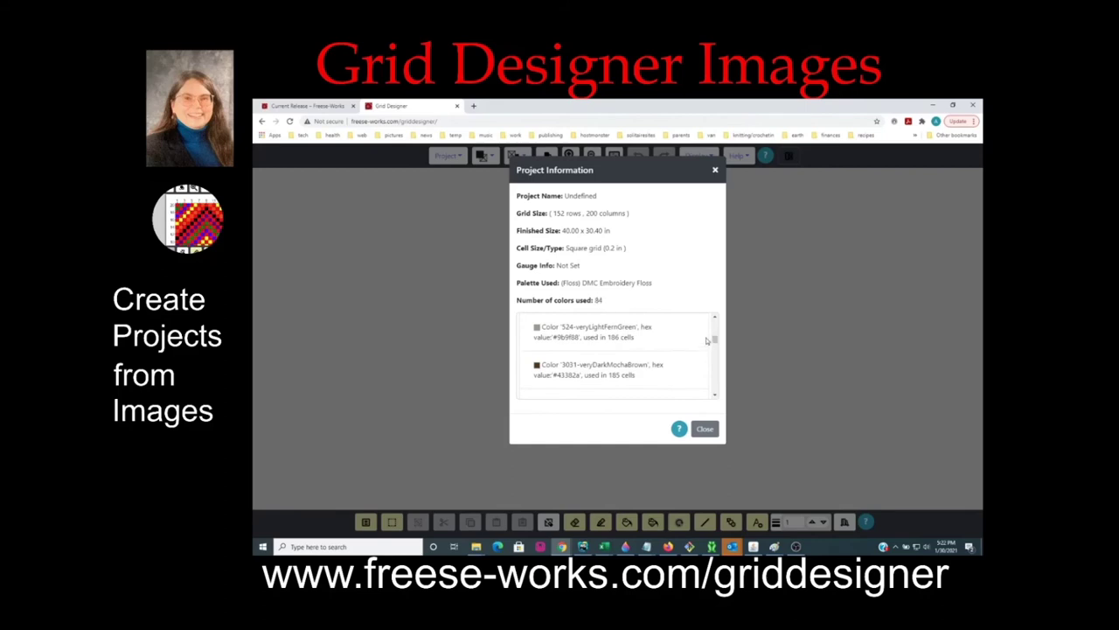
scroll(714, 327, "up", 4)
scroll(714, 327, "up", 3)
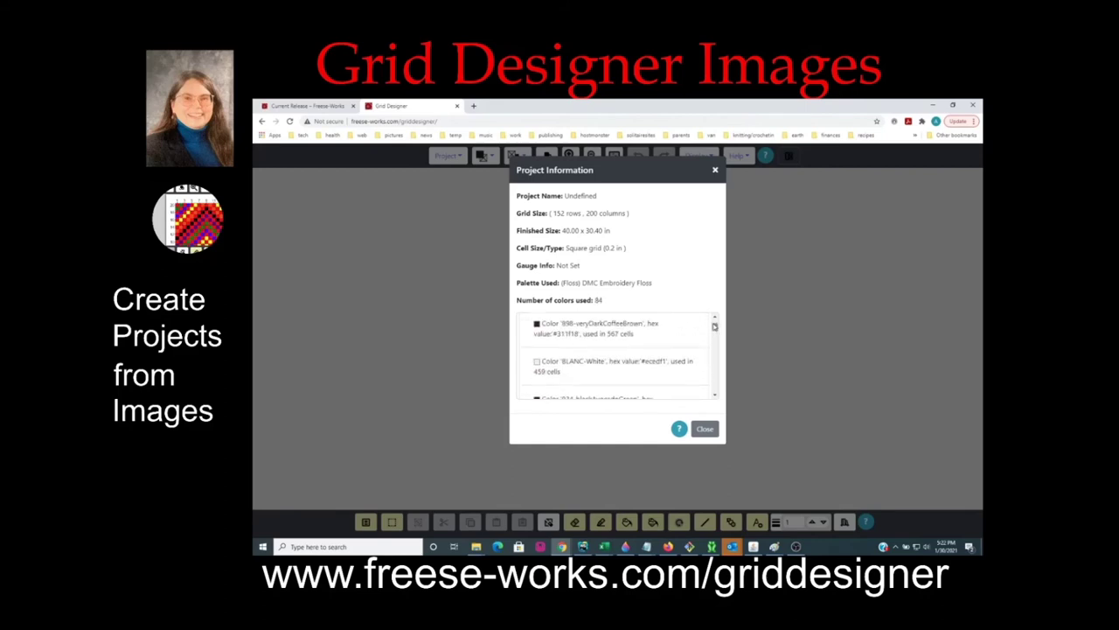
scroll(714, 327, "up", 2)
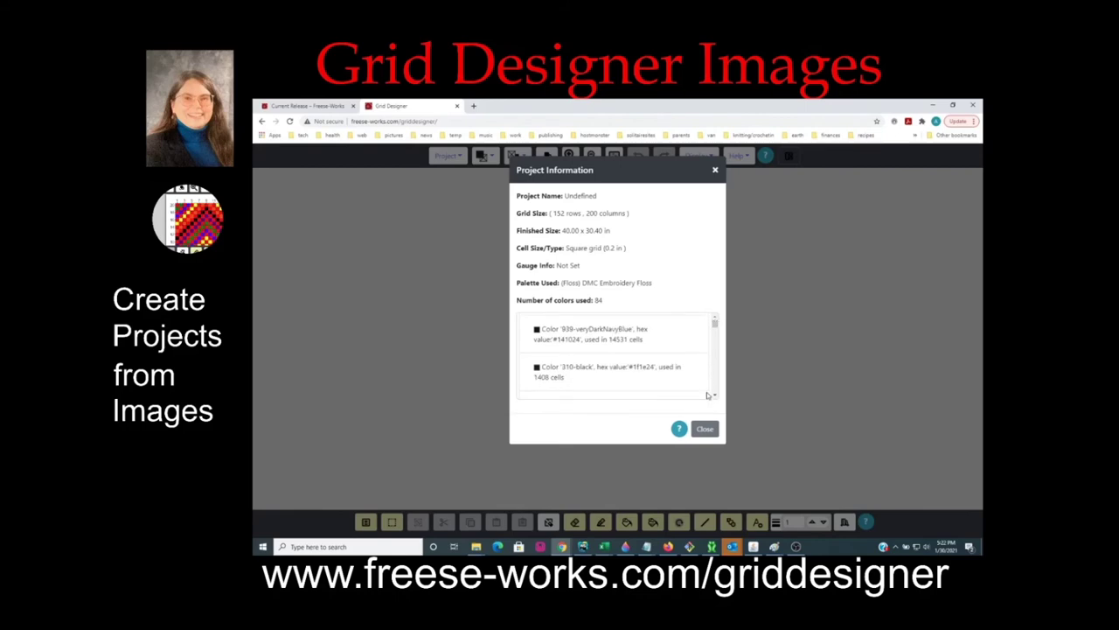
left_click(705, 432)
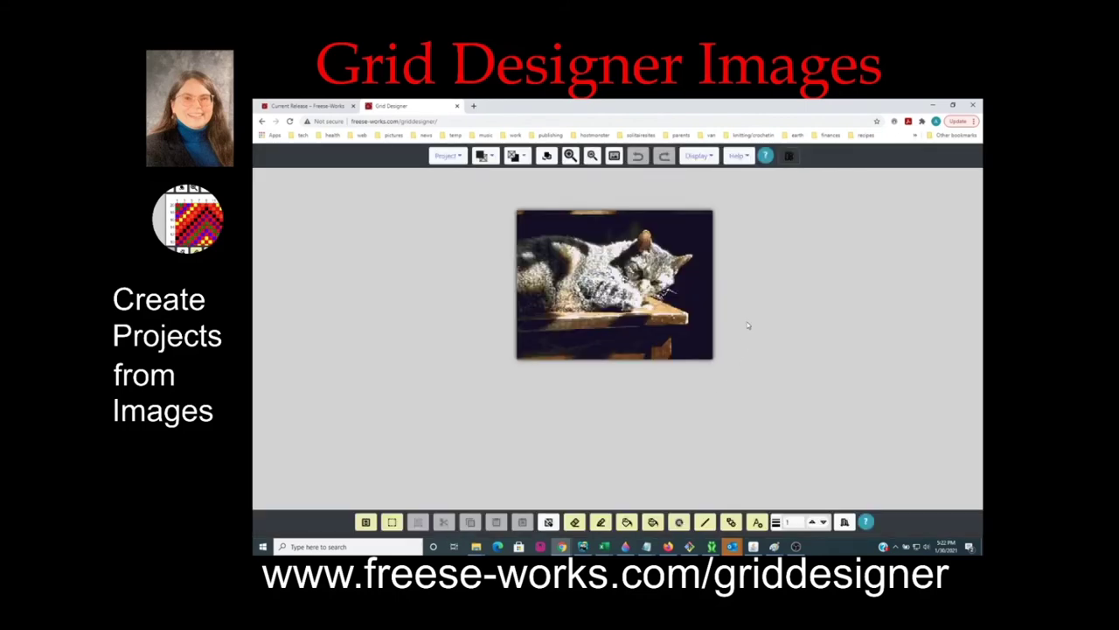
Save the cat project as "suzy 50".
left_click(447, 156)
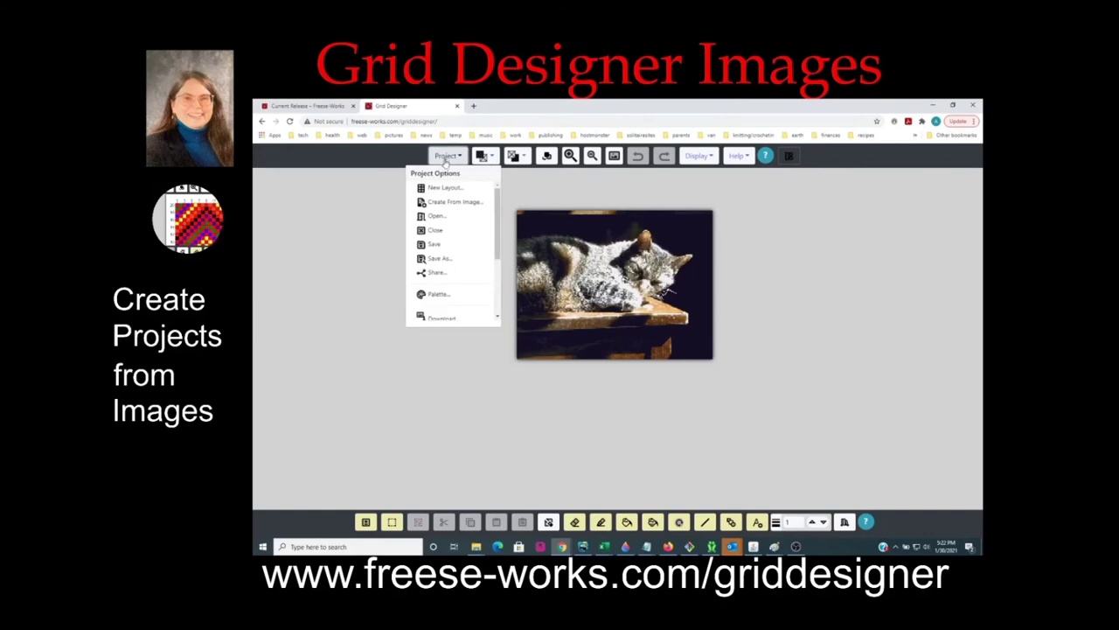
left_click(437, 245)
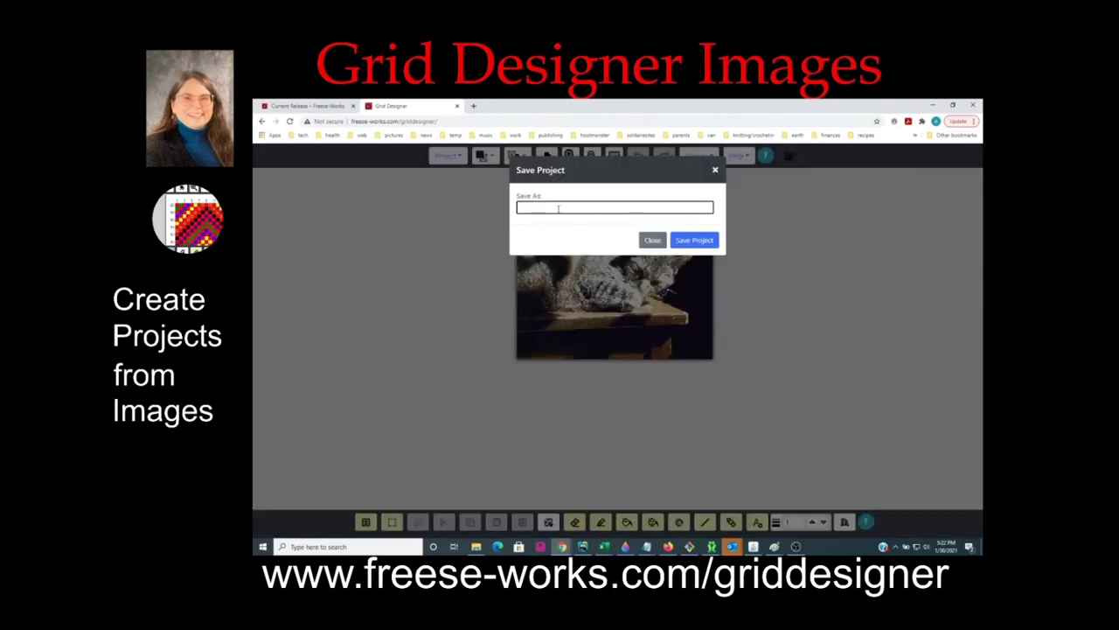
type("suzy 50")
left_click(691, 243)
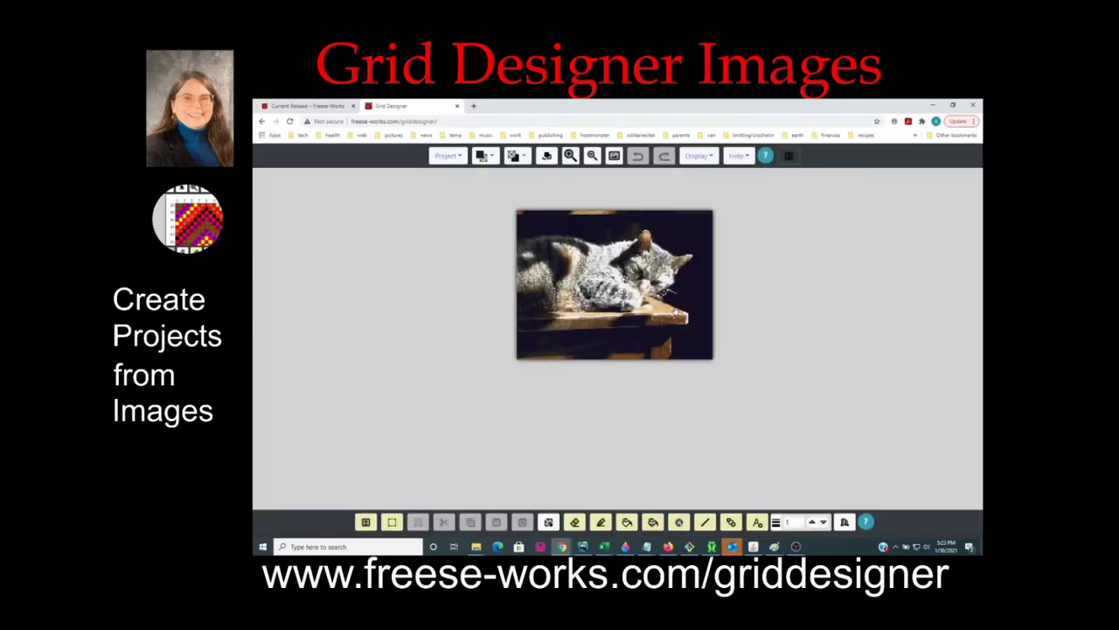
Create another project from the same cat image with 200 maximum cells, removing colors used in 100 cells or less.
left_click(446, 156)
left_click(451, 202)
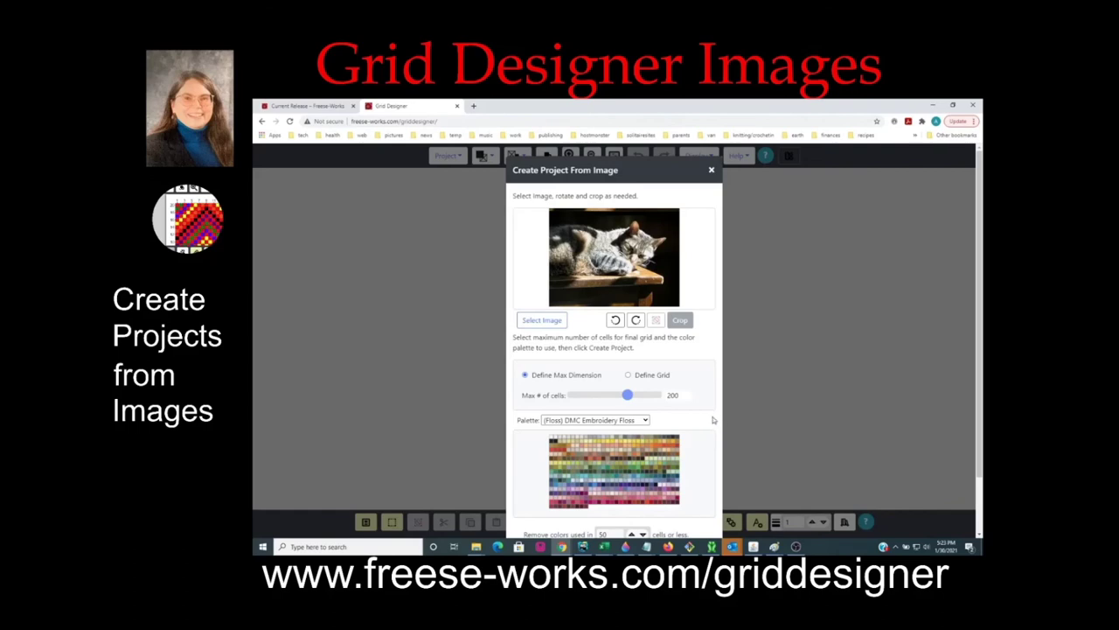
scroll(713, 420, "down", 2)
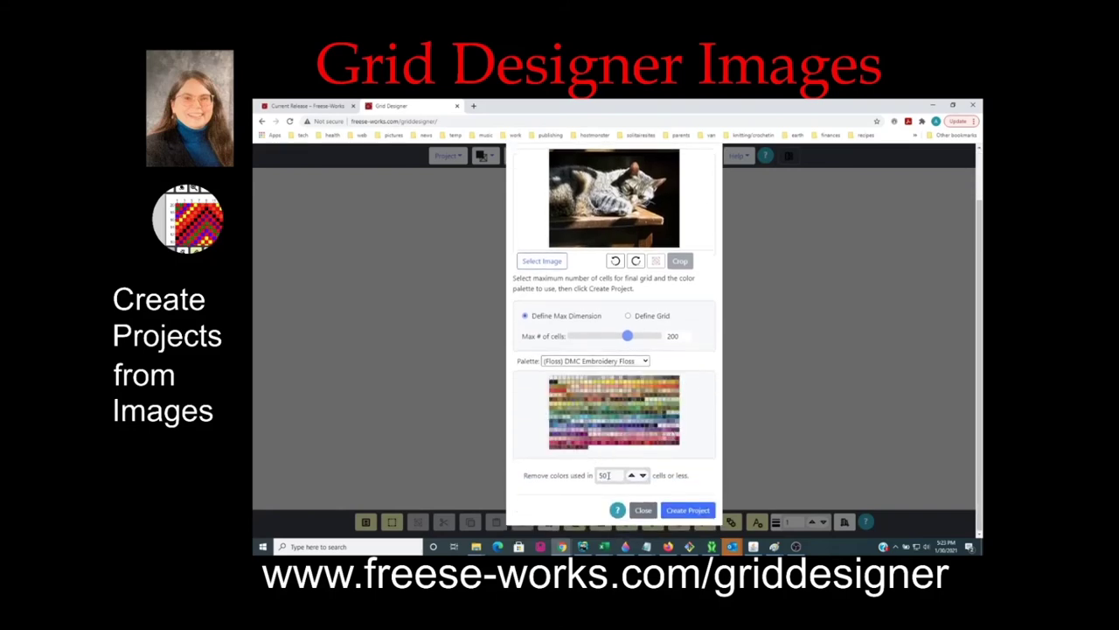
left_click_drag(608, 475, 595, 477)
type("100")
left_click(687, 511)
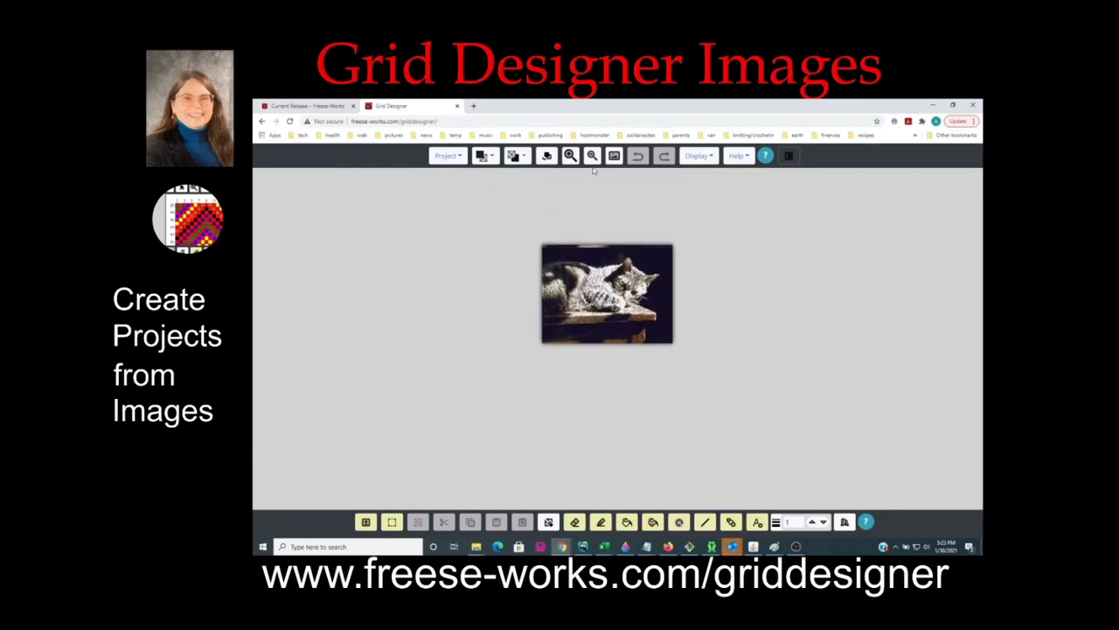
Check the new cat project's information for the number of floss colors and the cell counts of the most- and least-used colors.
left_click(568, 158)
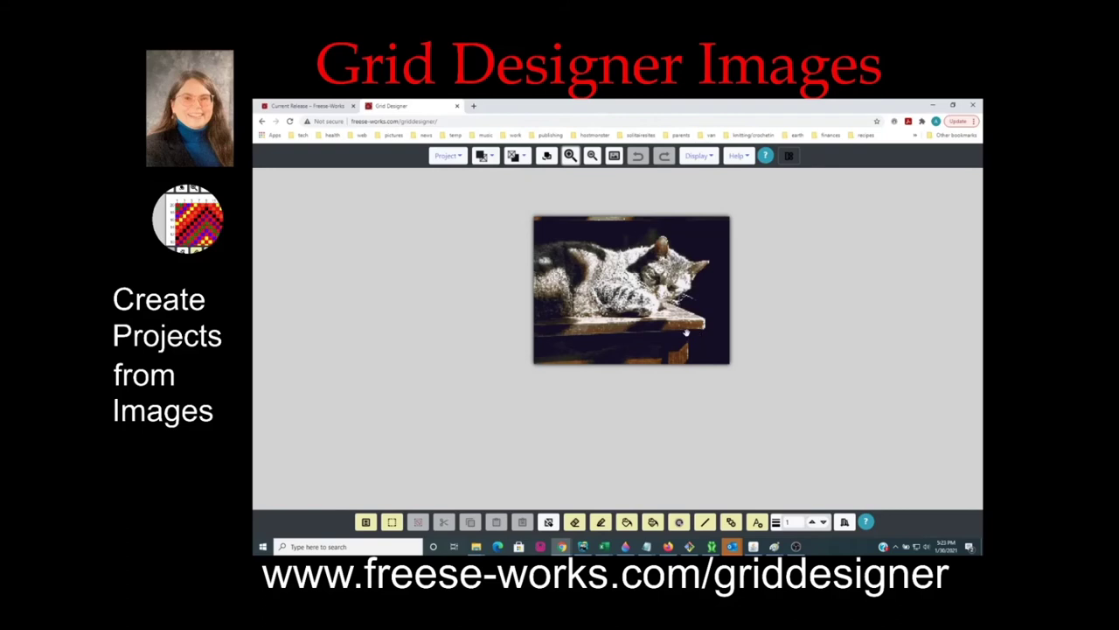
left_click(447, 156)
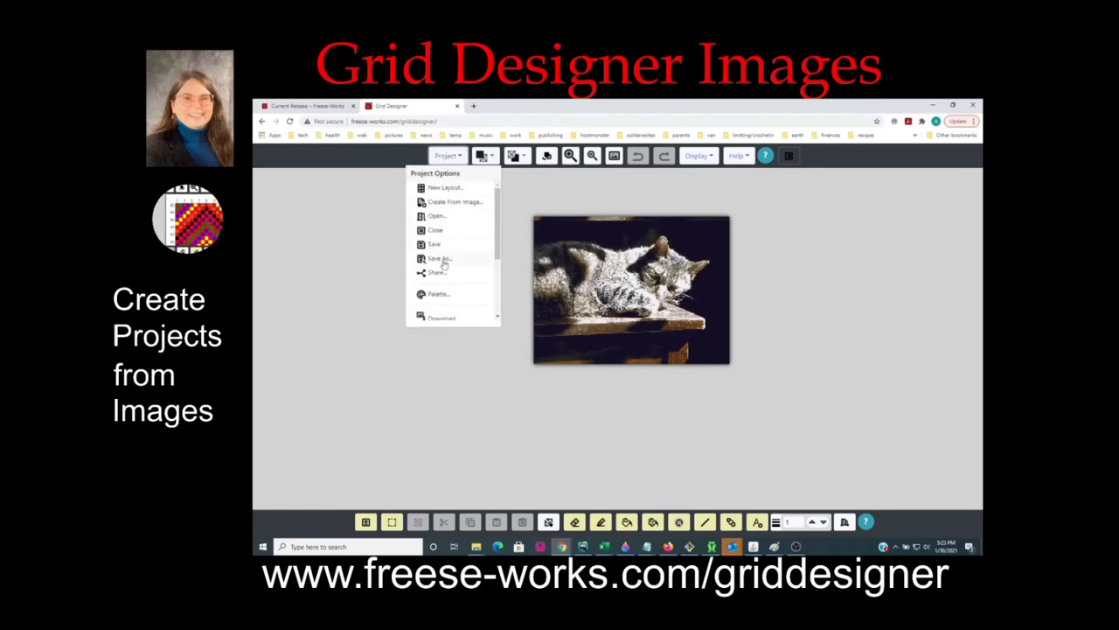
scroll(444, 283, "down", 2)
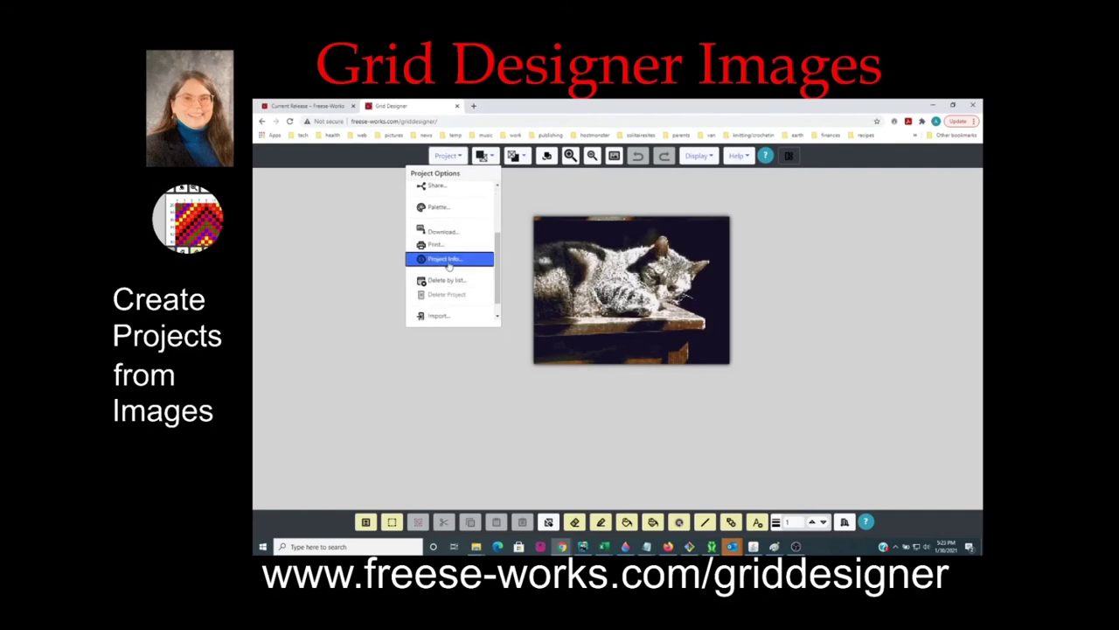
left_click(448, 265)
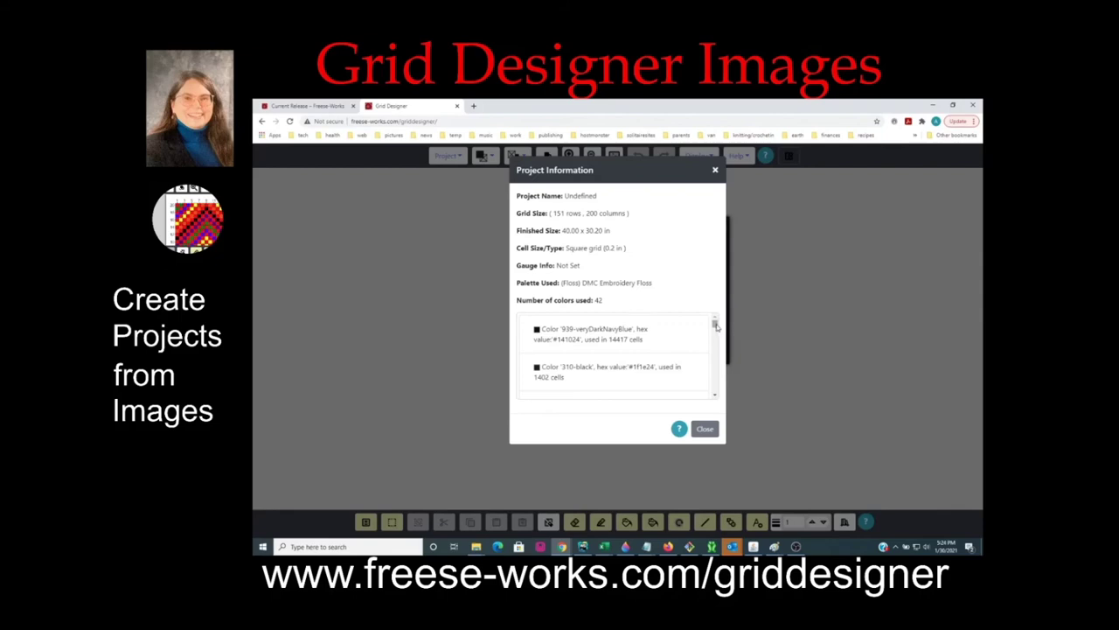
left_click_drag(715, 326, 721, 395)
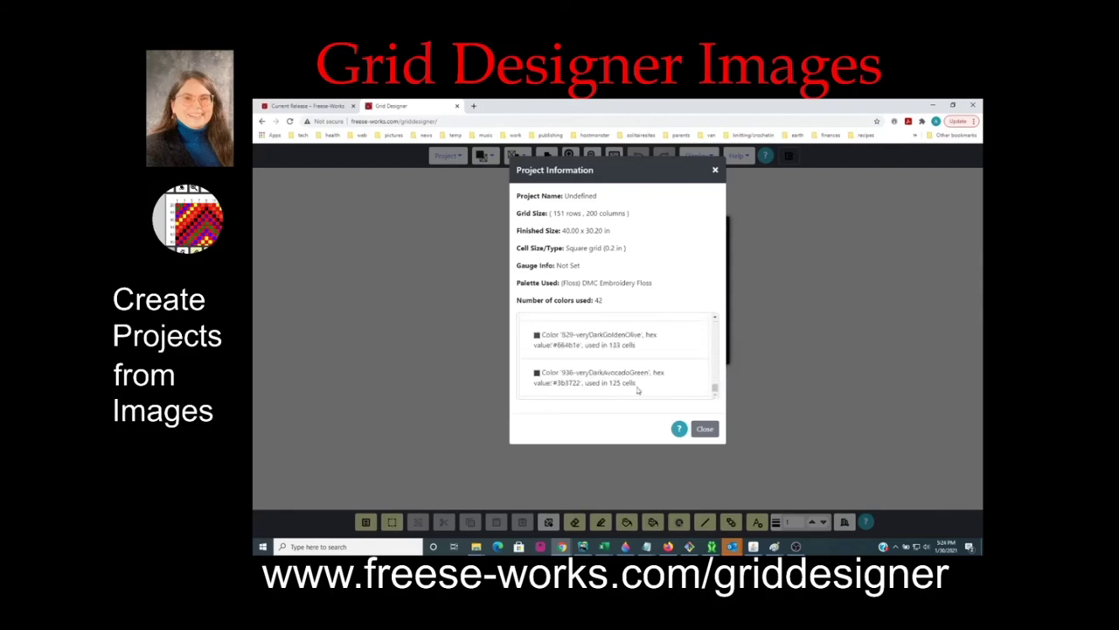
left_click_drag(715, 390, 716, 322)
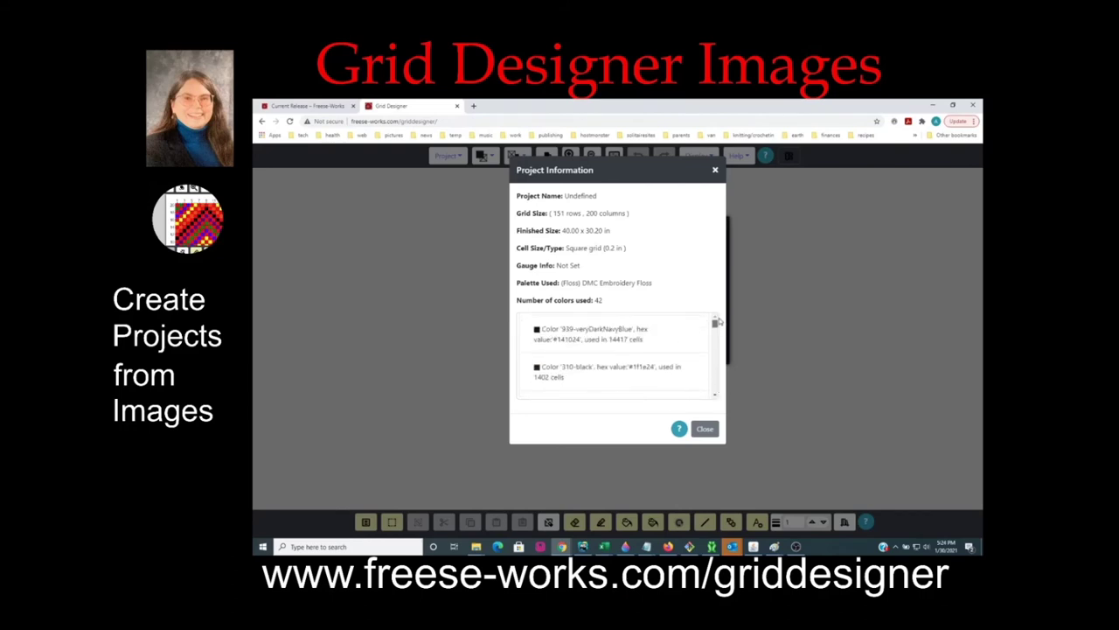
left_click(705, 433)
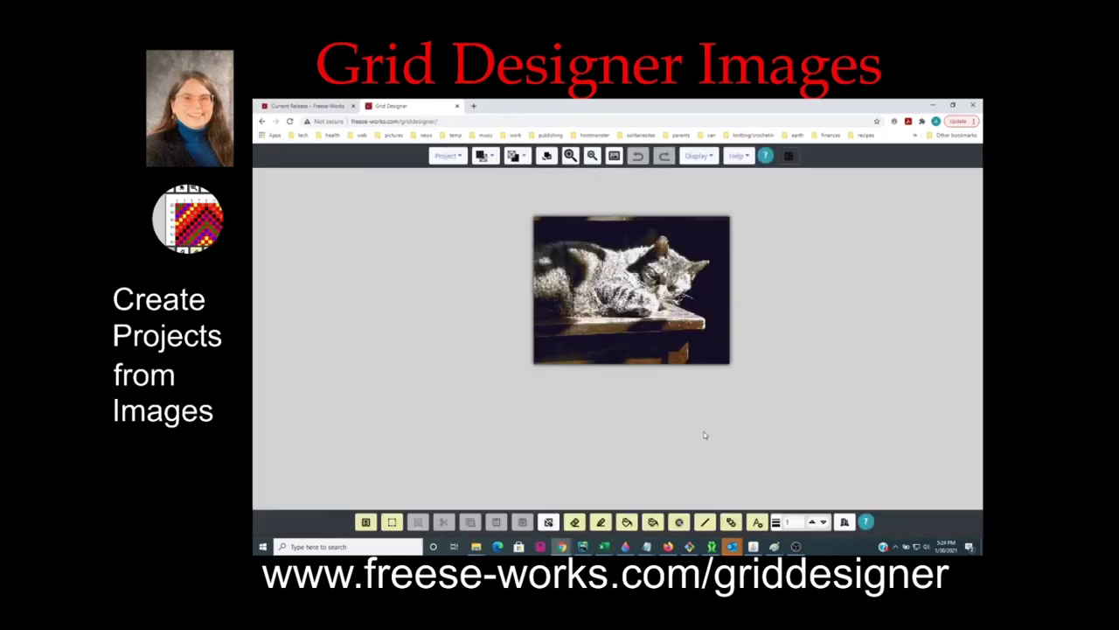
Save the cat project as "suzy 100".
left_click(446, 156)
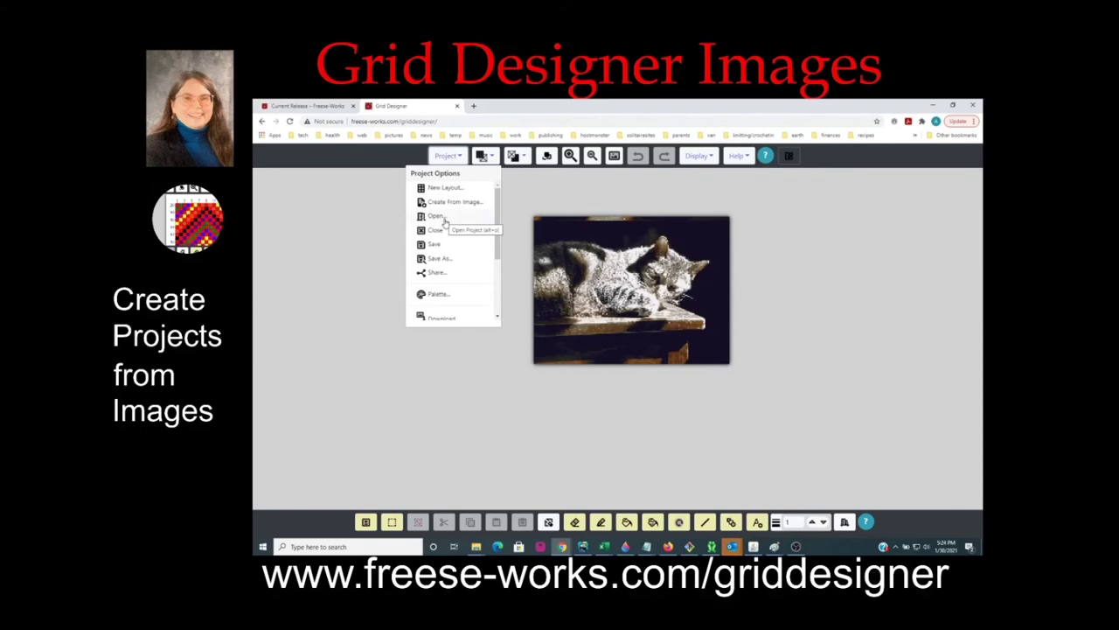
left_click(435, 244)
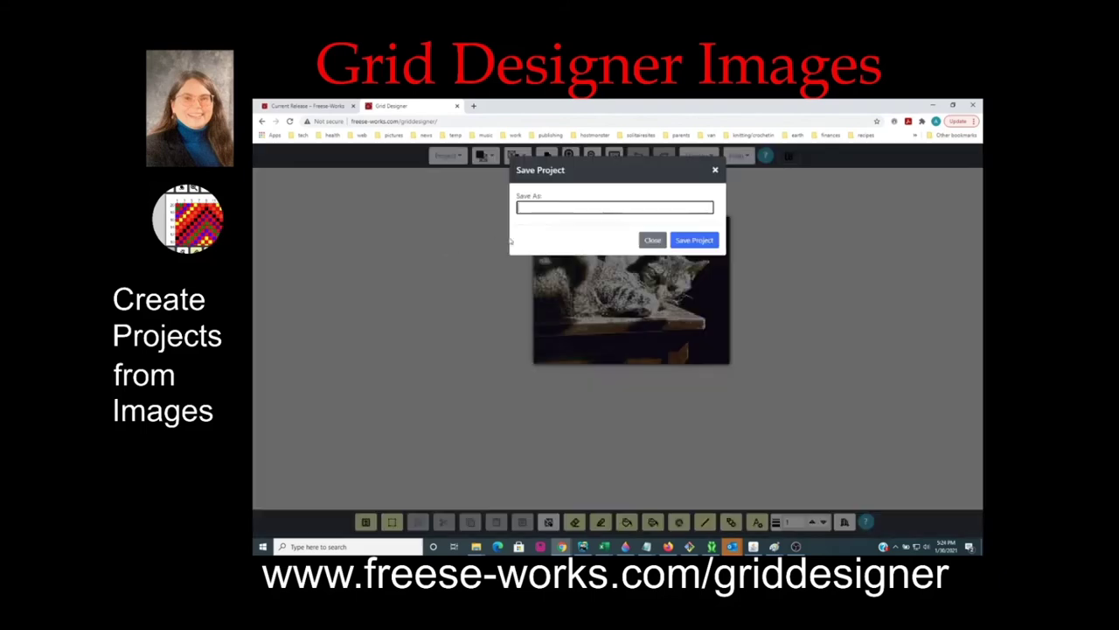
type("suzy 100")
left_click(692, 240)
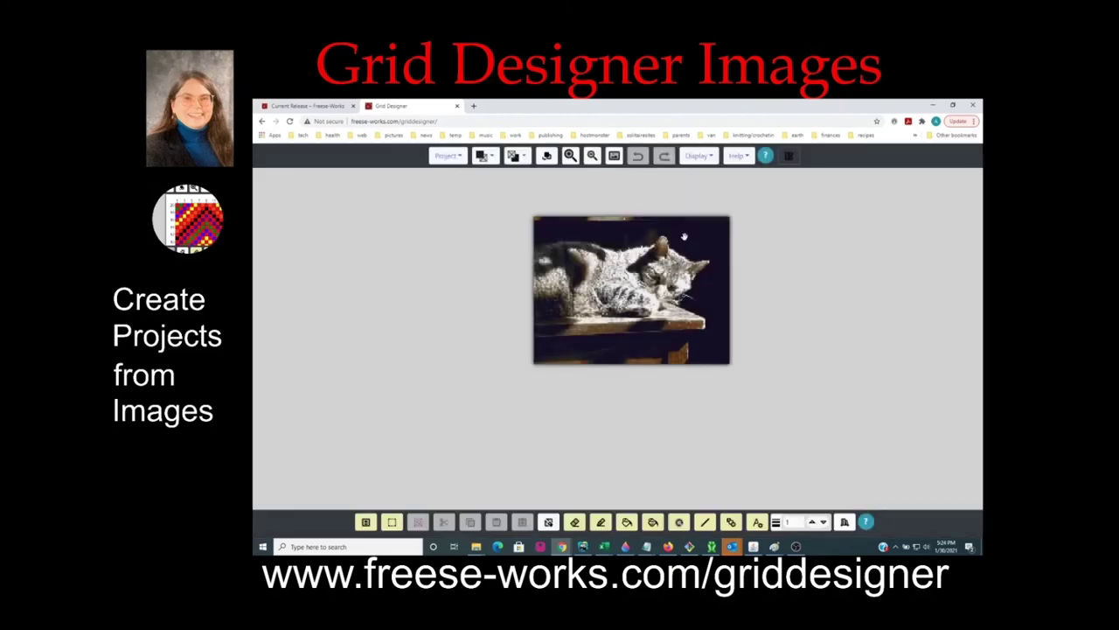
Change the project's cell size to the pre-defined CrossStitch, 14 count.
left_click(697, 156)
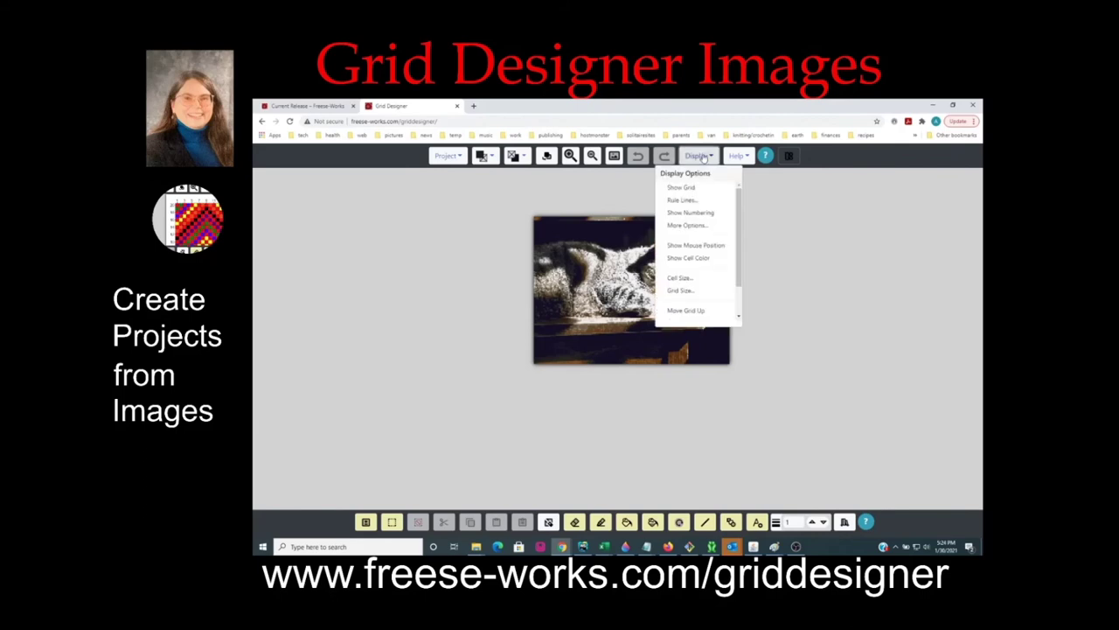
left_click(690, 288)
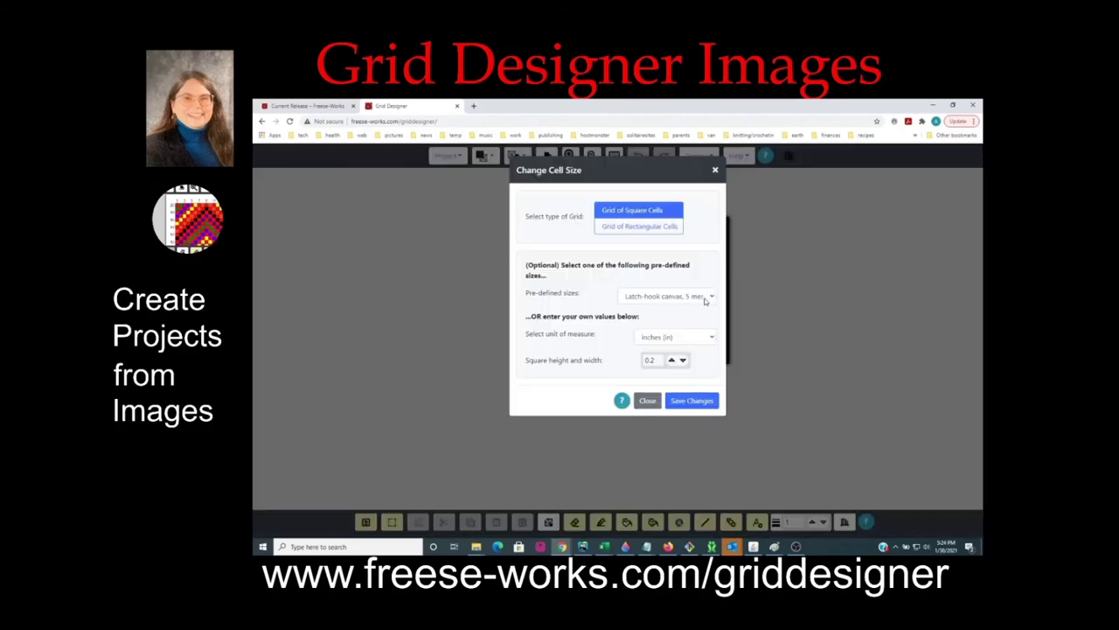
left_click(705, 298)
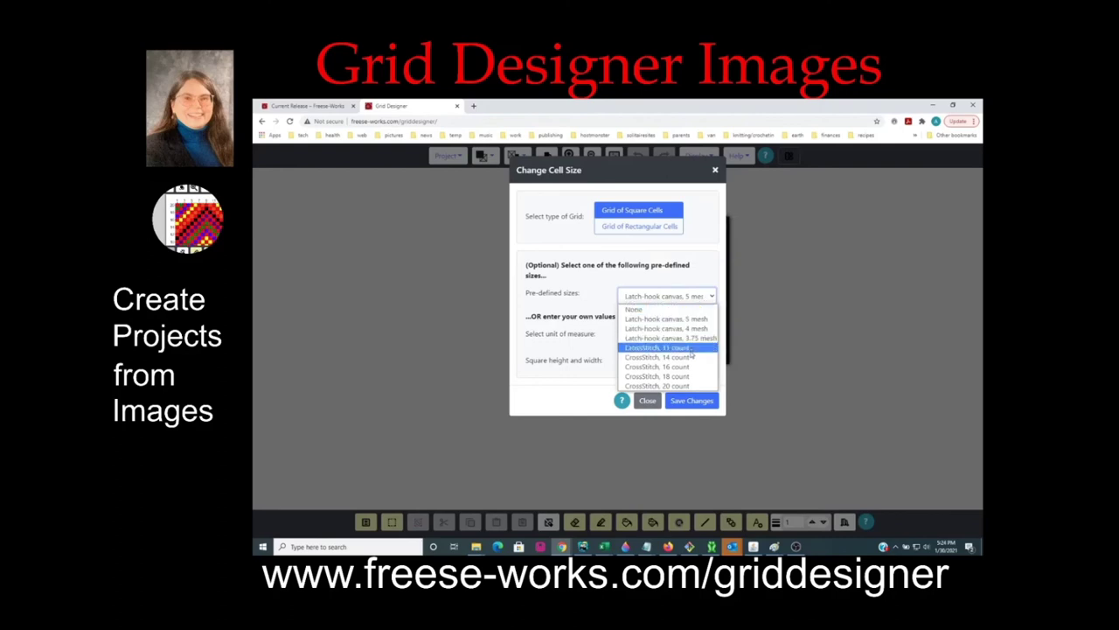
left_click(692, 358)
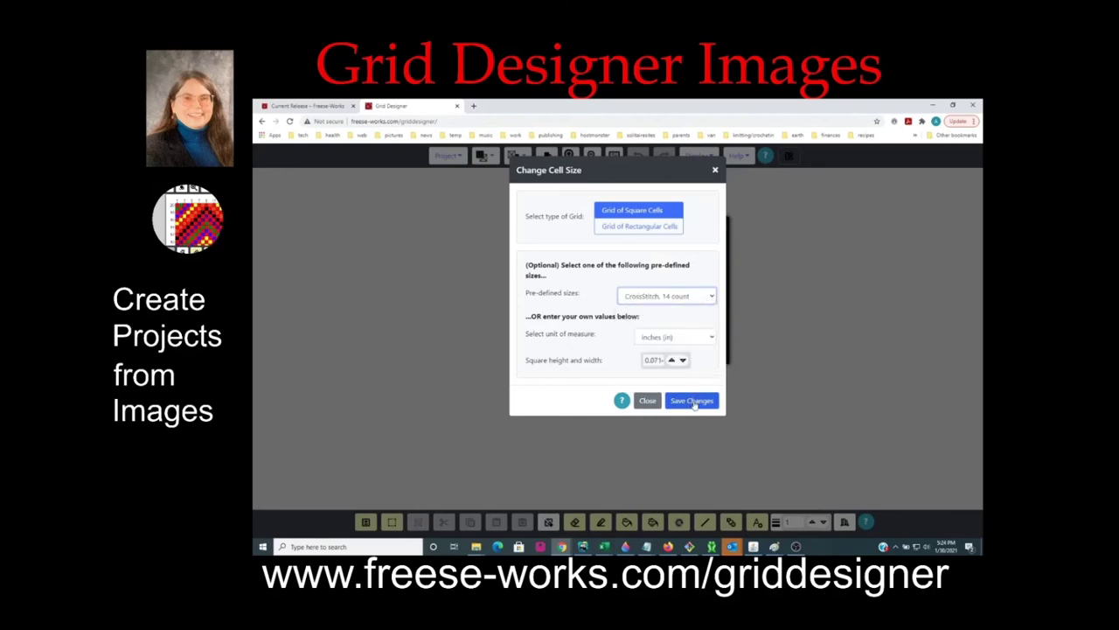
left_click(692, 401)
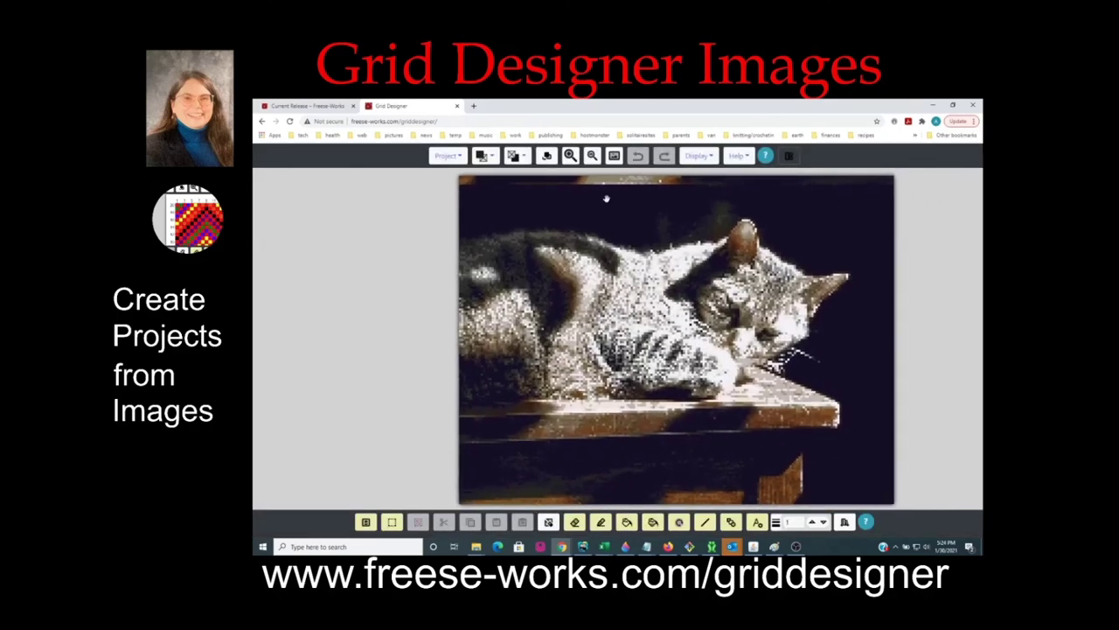
Check the finished size in the project information and save the project with its changed cell size.
left_click(592, 156)
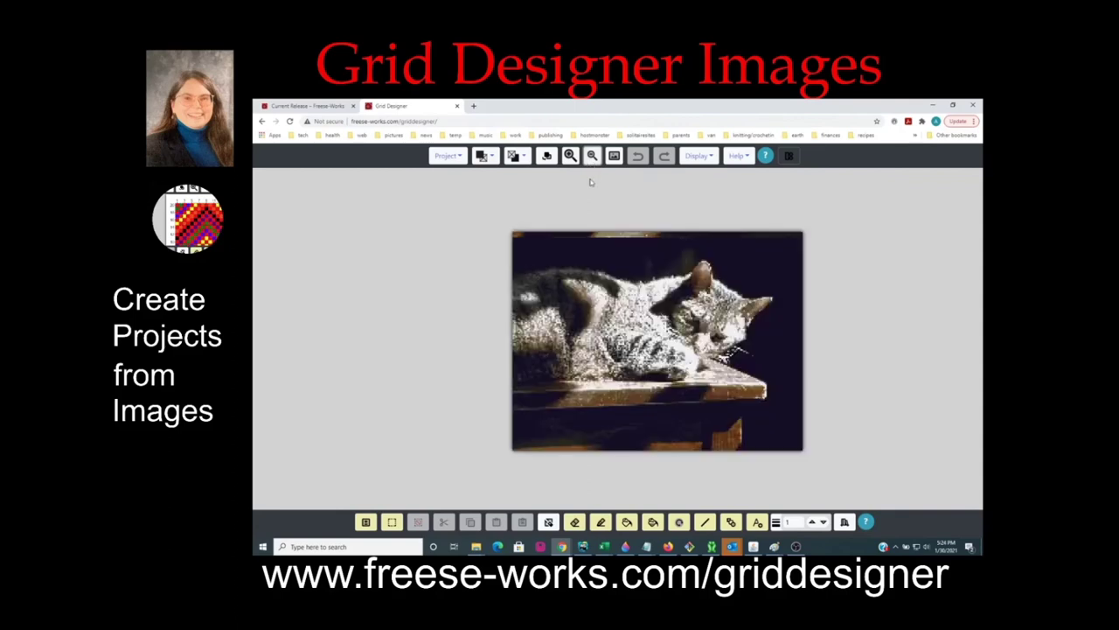
left_click(447, 156)
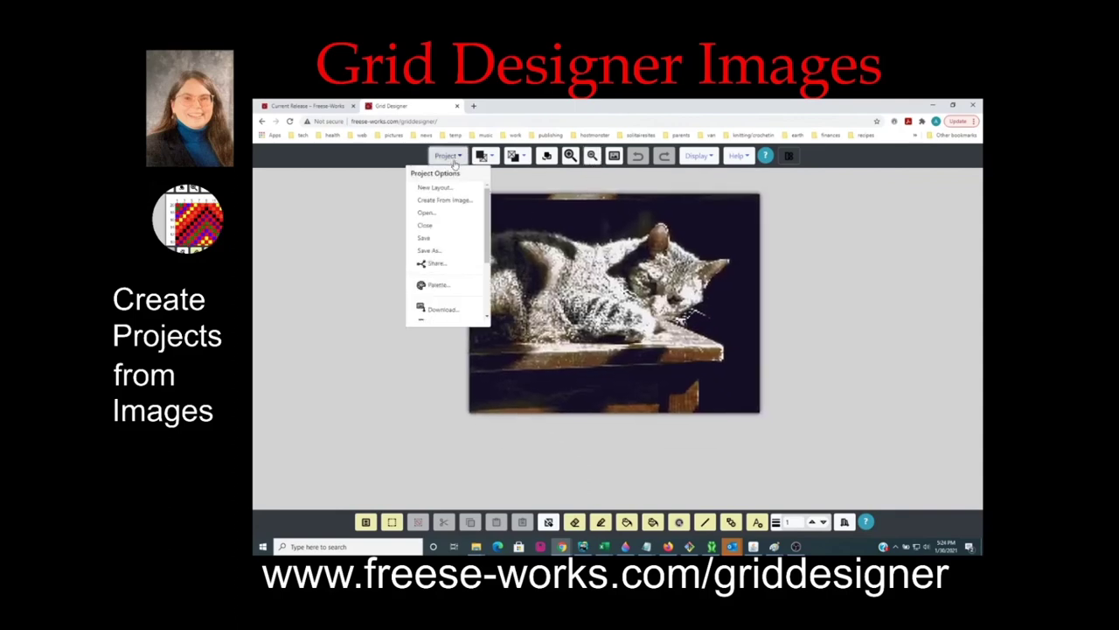
scroll(445, 276, "down", 4)
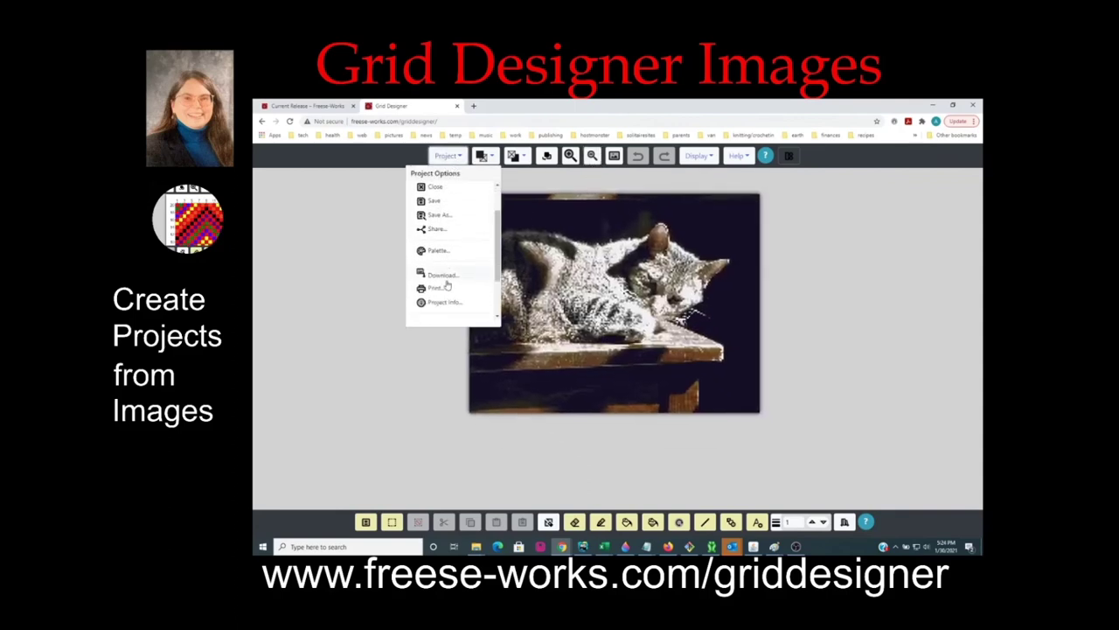
left_click(447, 261)
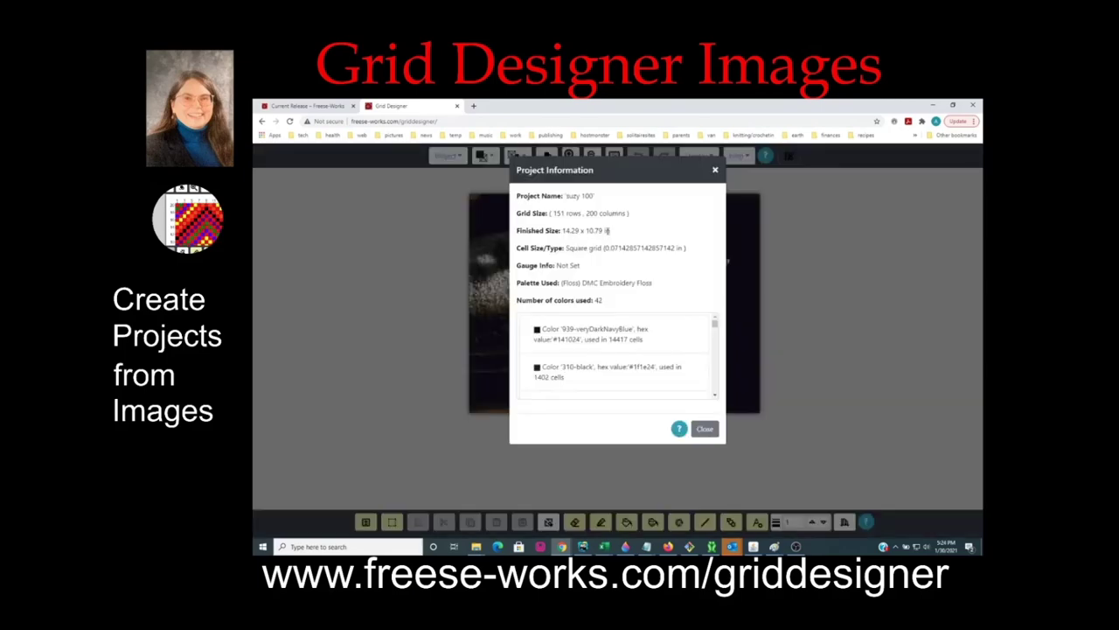
left_click(705, 430)
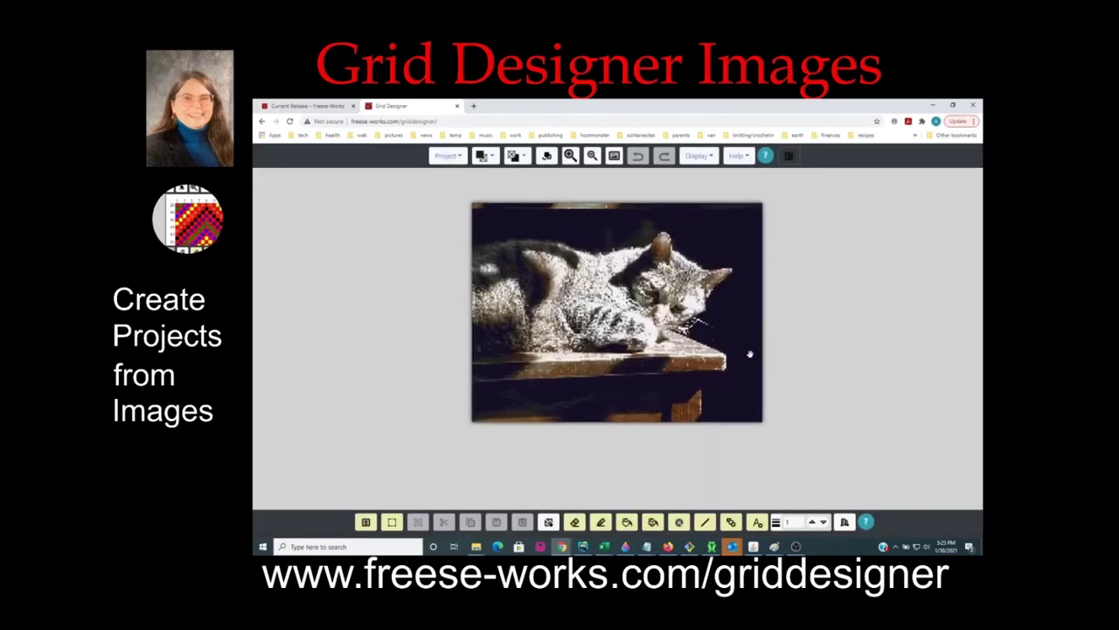
left_click(446, 155)
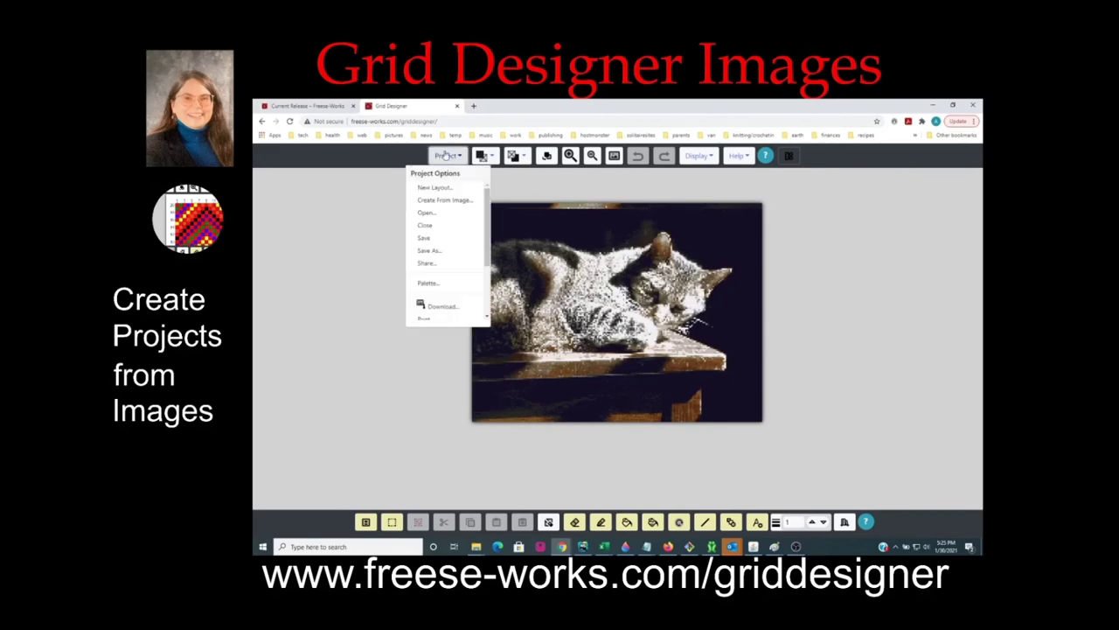
left_click(434, 243)
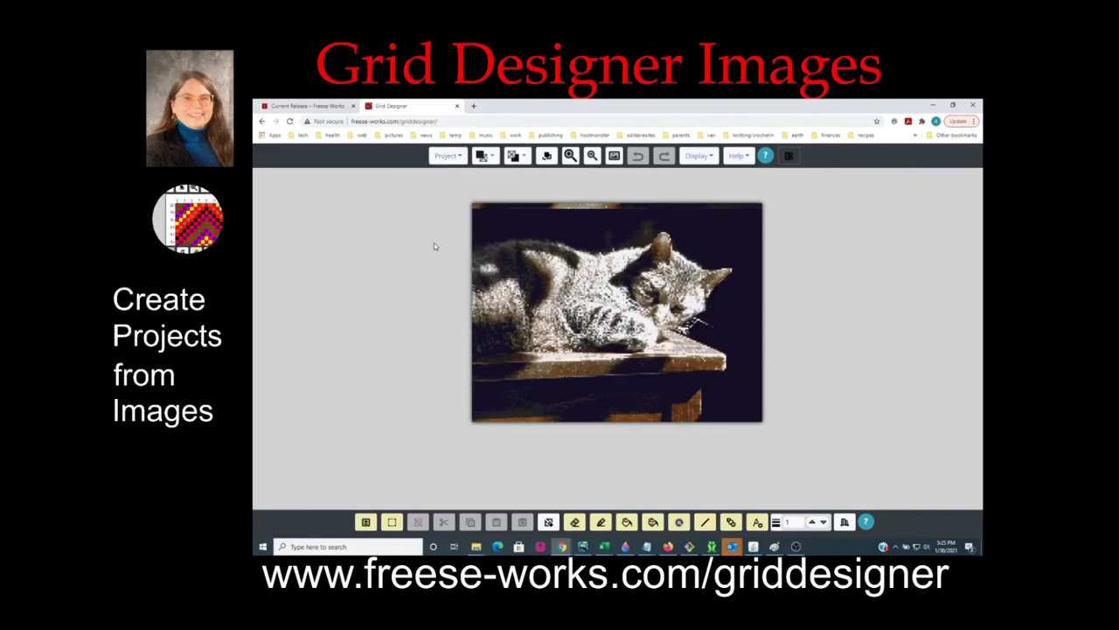
Create another project from the same cat image with 200 maximum cells and DMC Embroidery Floss, removing colors used in 300 cells or less.
left_click(446, 156)
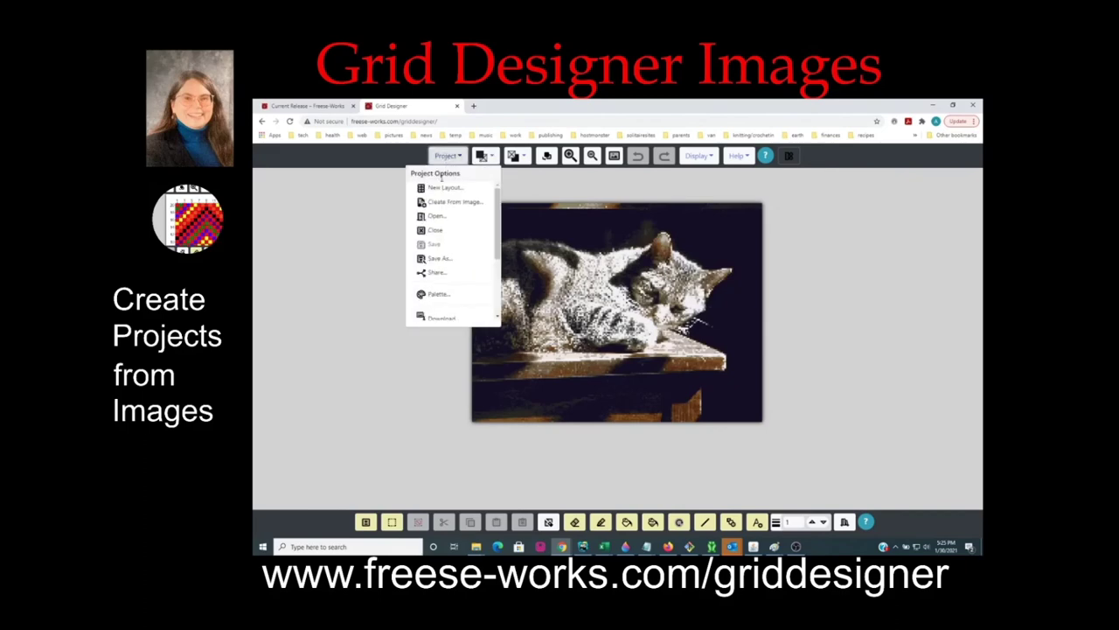
left_click(440, 203)
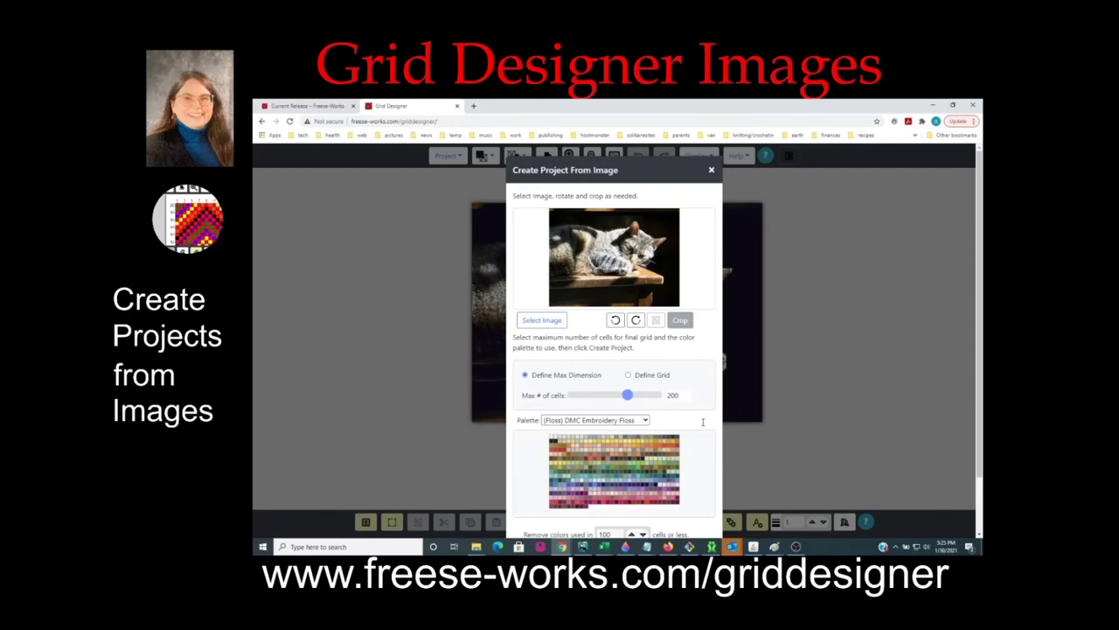
scroll(702, 422, "down", 2)
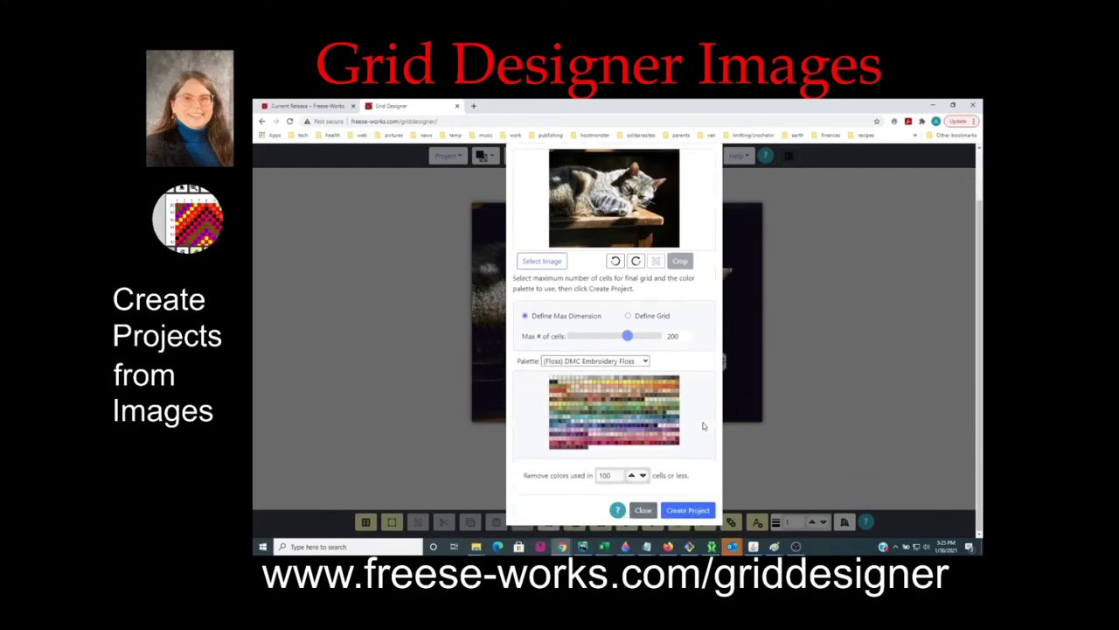
double_click(611, 476)
type("300")
left_click(683, 511)
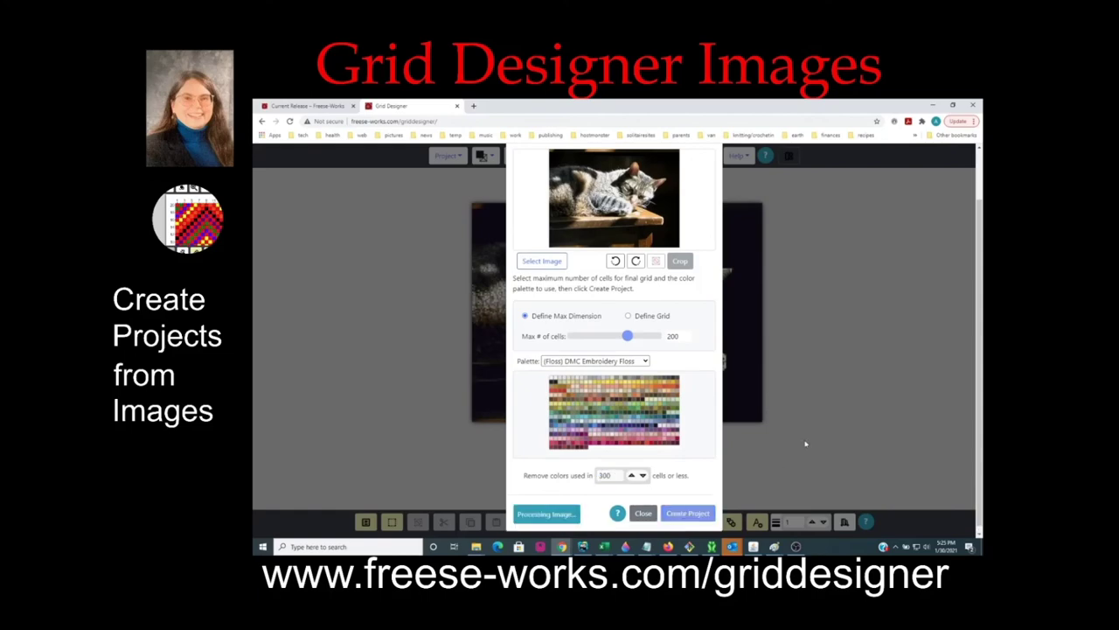